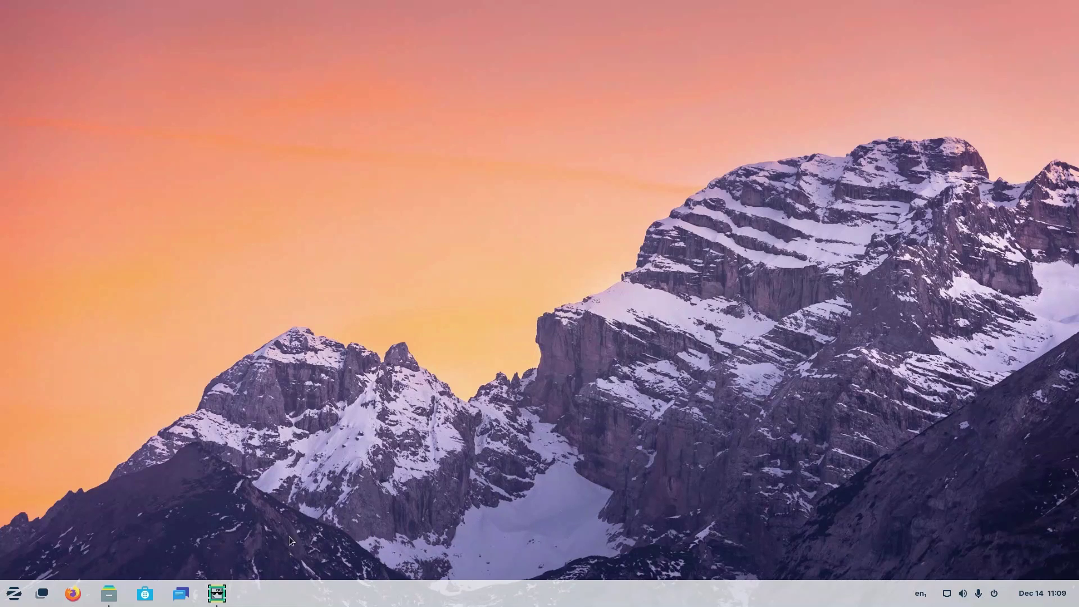
# Bring up the system Settings on its Sound page with Super+I.
pyautogui.press('super+i')
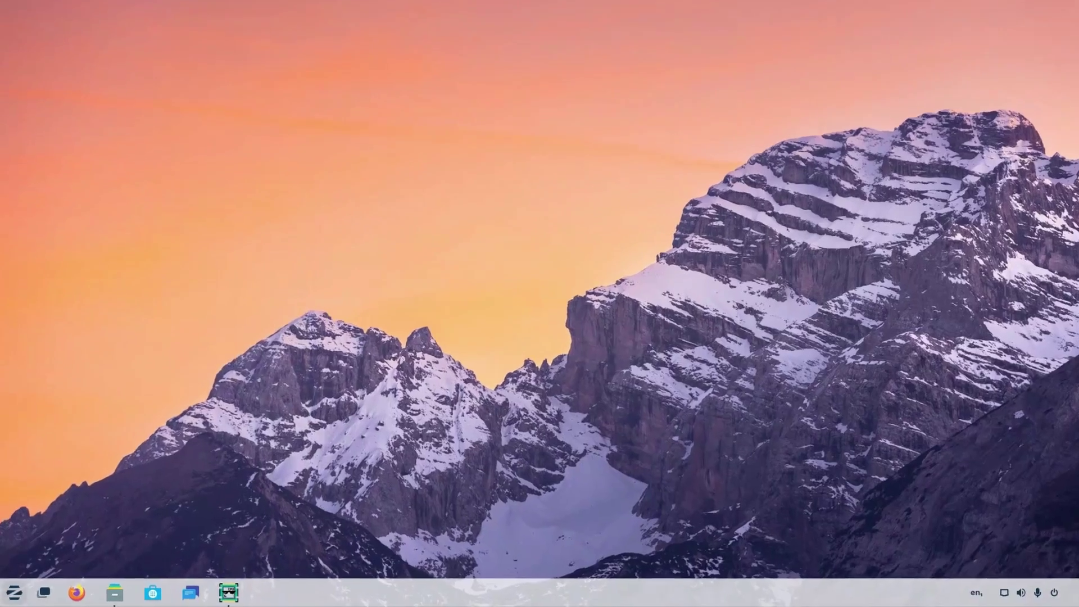
# Show All Apps in the Zorin Menu and scroll the alphabetical list down and back up.
pyautogui.press('super')
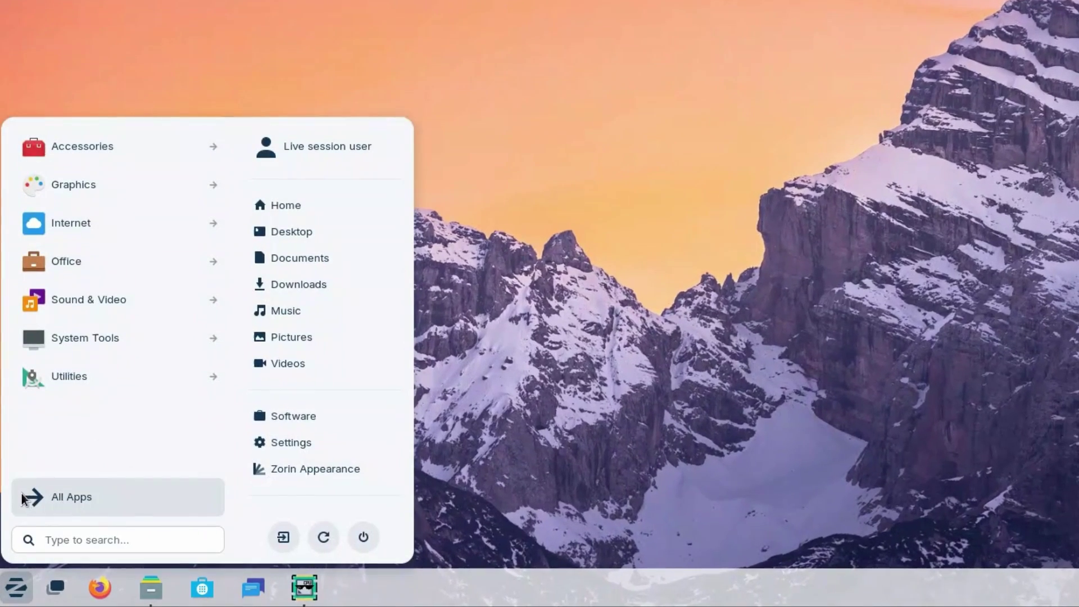
pyautogui.click(79, 498)
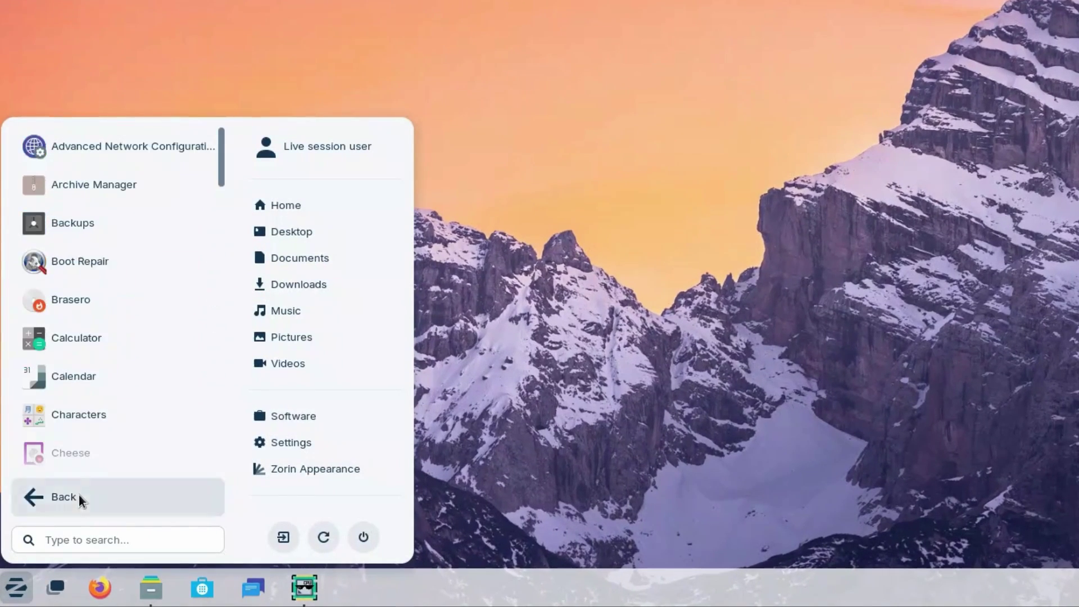
pyautogui.scroll(-3, 222, 205)
pyautogui.moveTo(222, 206); pyautogui.dragTo(201, 358)
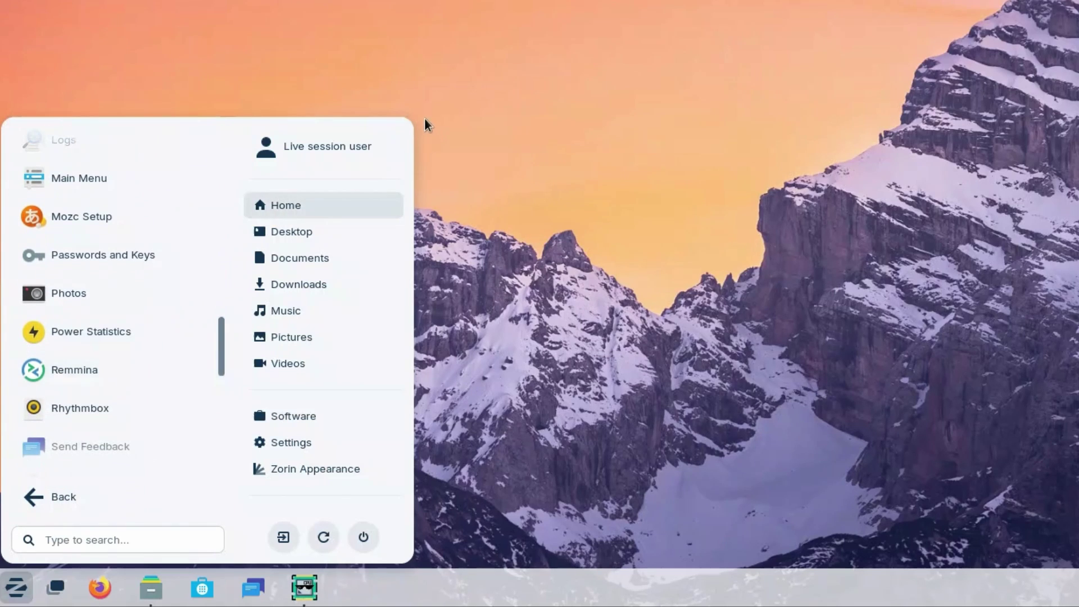
pyautogui.scroll(5, 168, 247)
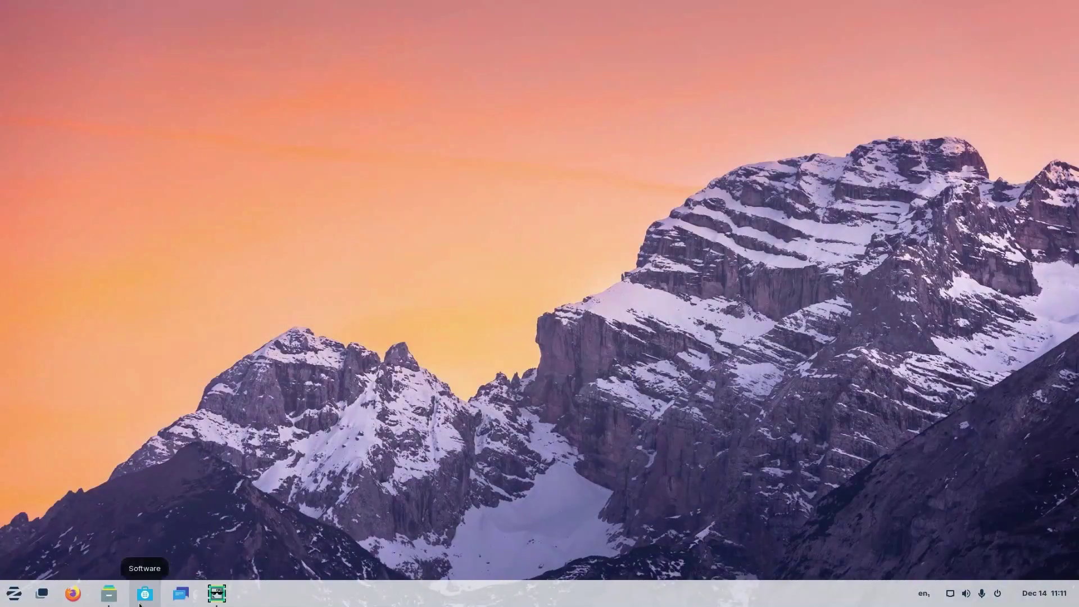
# Open the Software store and move the Files window onto the second workspace.
pyautogui.click(145, 594)
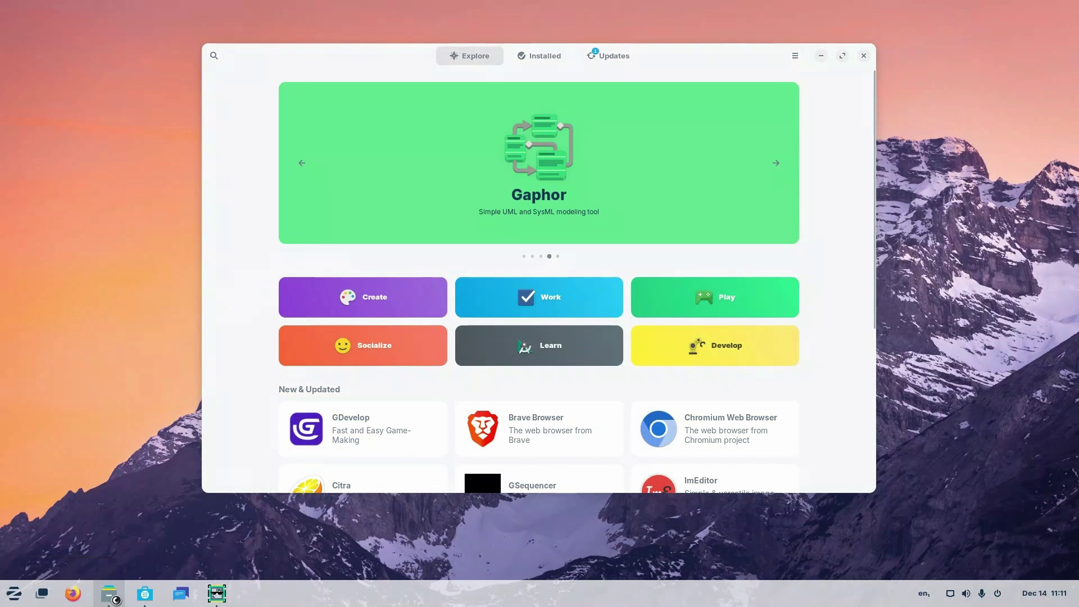
pyautogui.moveTo(115, 599)
pyautogui.click(42, 594)
pyautogui.scroll(1, 253, 478)
pyautogui.moveTo(458, 365); pyautogui.dragTo(1005, 296)
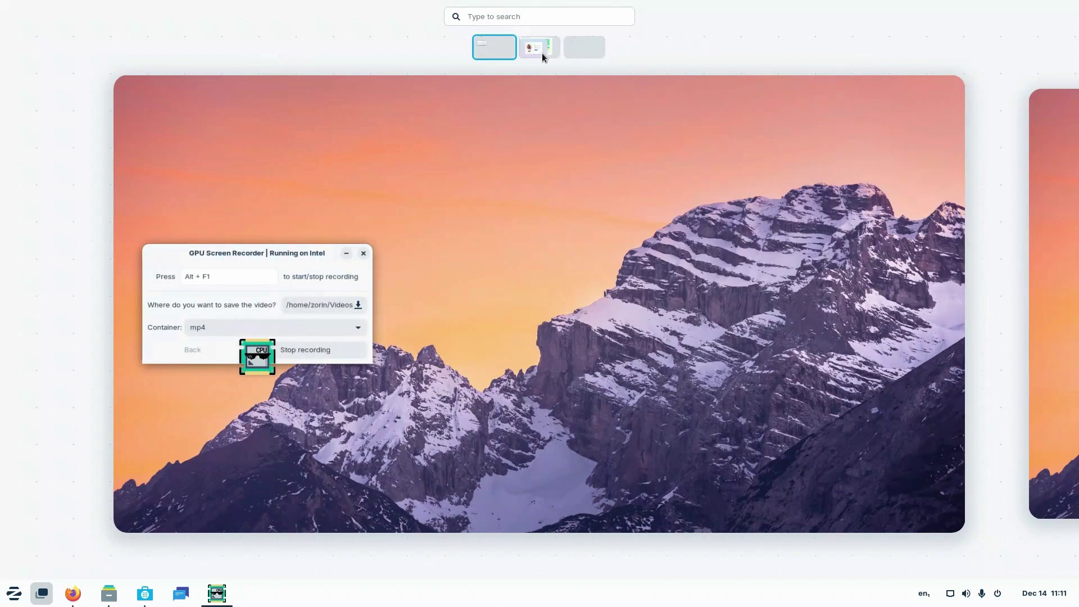
pyautogui.click(541, 53)
# Shift the Firefox window down and right, then bring Firefox to the front from the overview.
pyautogui.moveTo(396, 43); pyautogui.dragTo(535, 76)
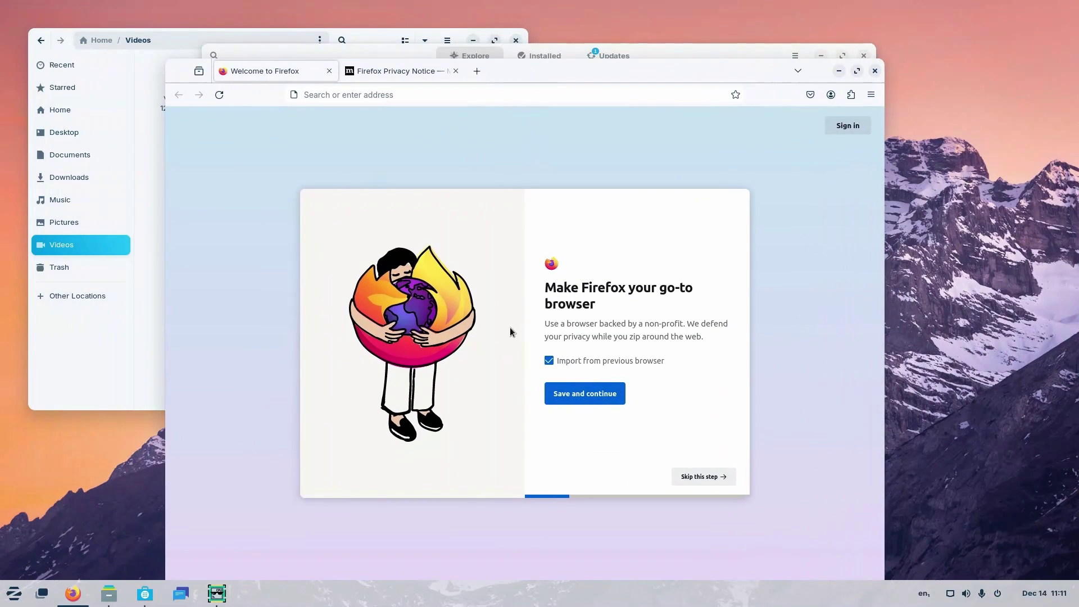
pyautogui.click(39, 593)
pyautogui.click(40, 595)
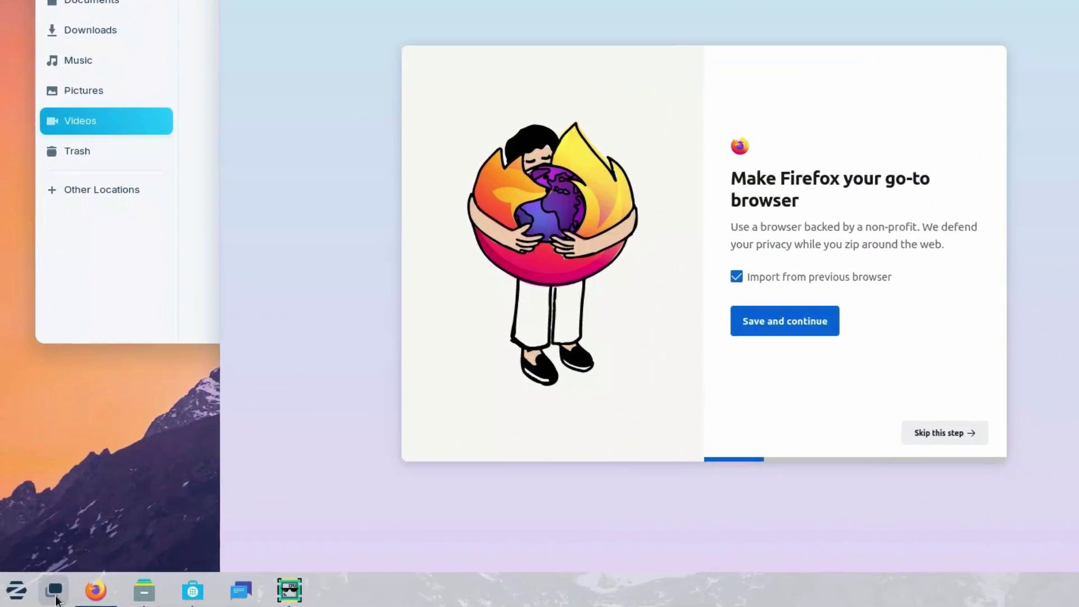
pyautogui.click(48, 599)
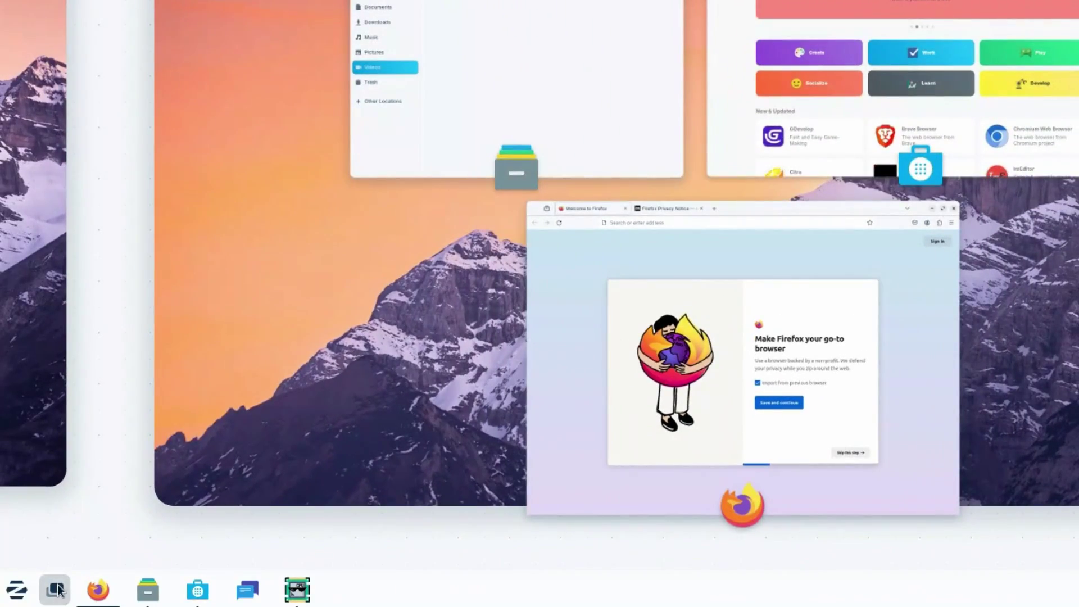
pyautogui.click(58, 588)
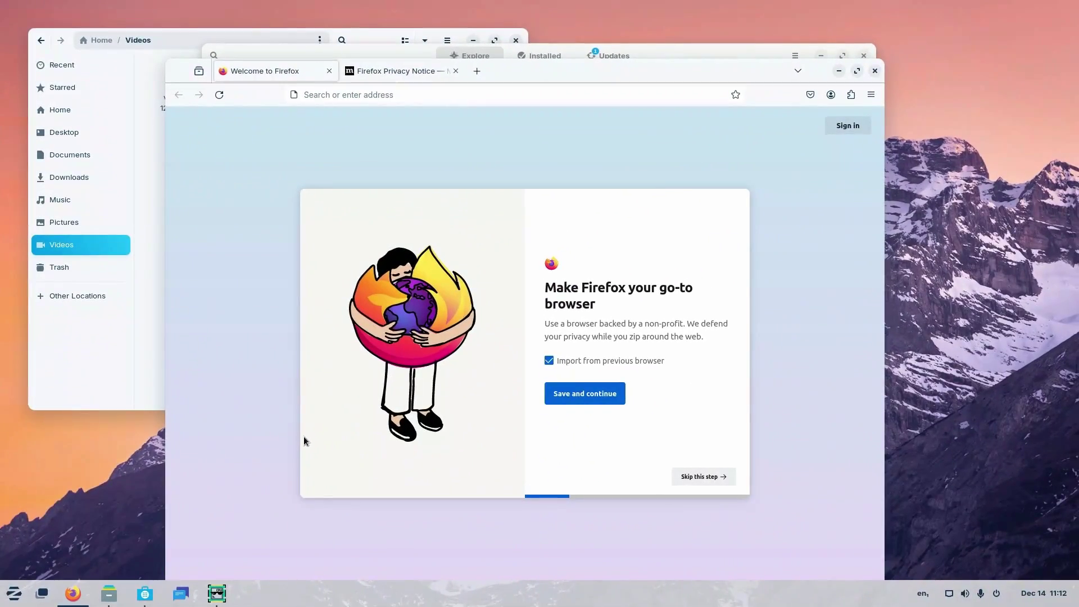
pyautogui.press('super')
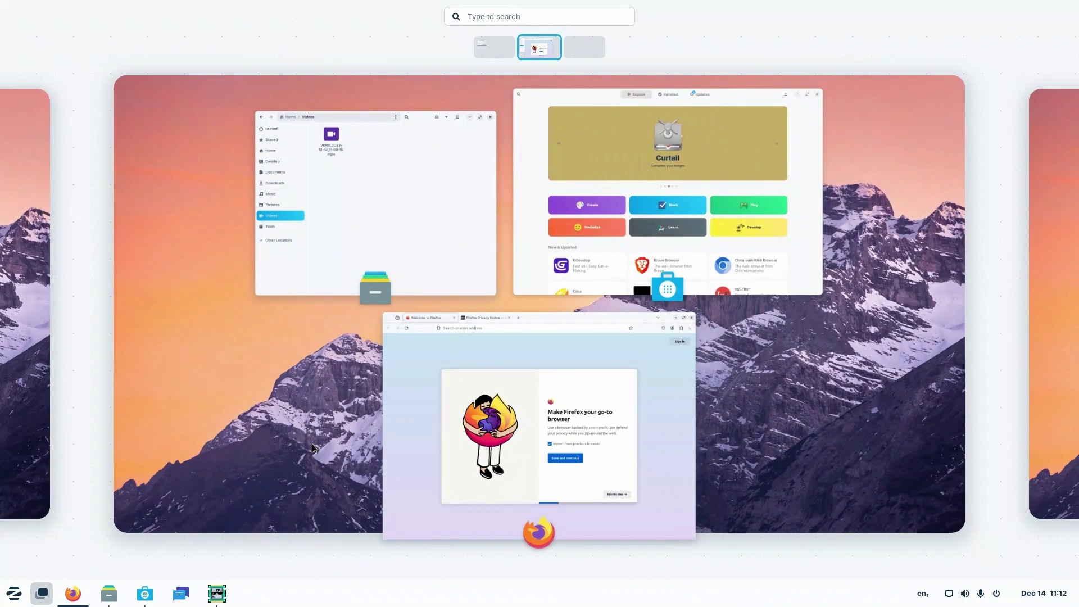
pyautogui.click(419, 475)
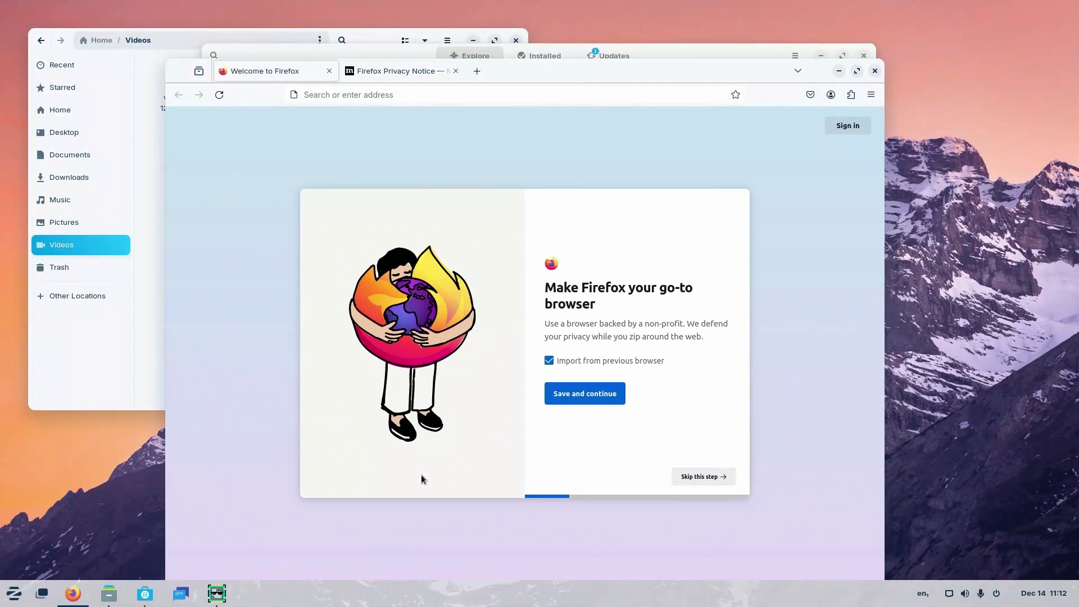
# Drag Weather and System Monitor from the app grid onto new workspace thumbnails.
pyautogui.press('super+a')
pyautogui.scroll(-1, 886, 361)
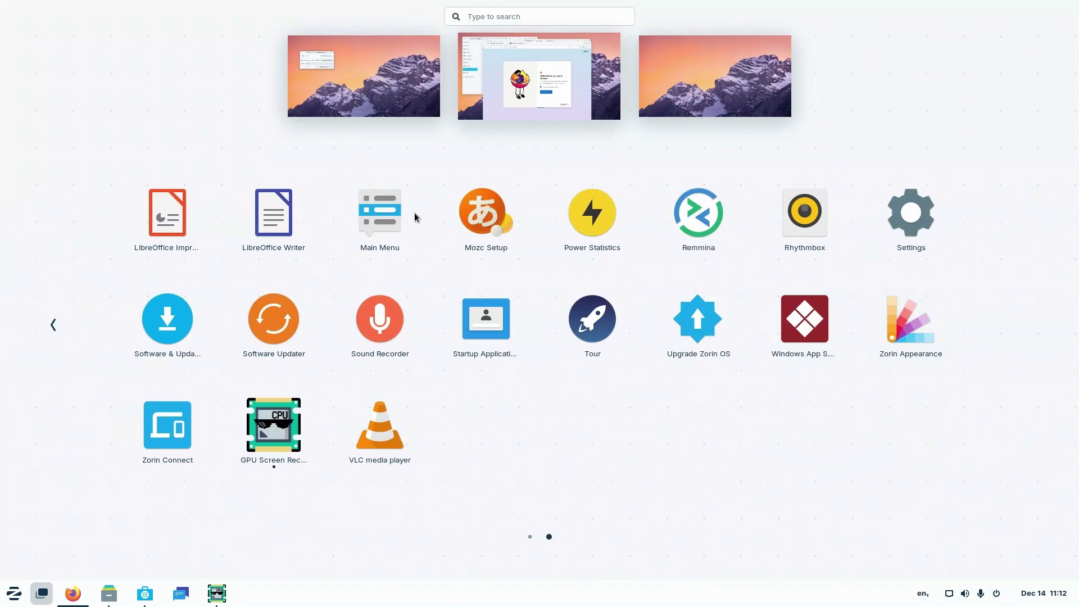
pyautogui.scroll(1, 600, 465)
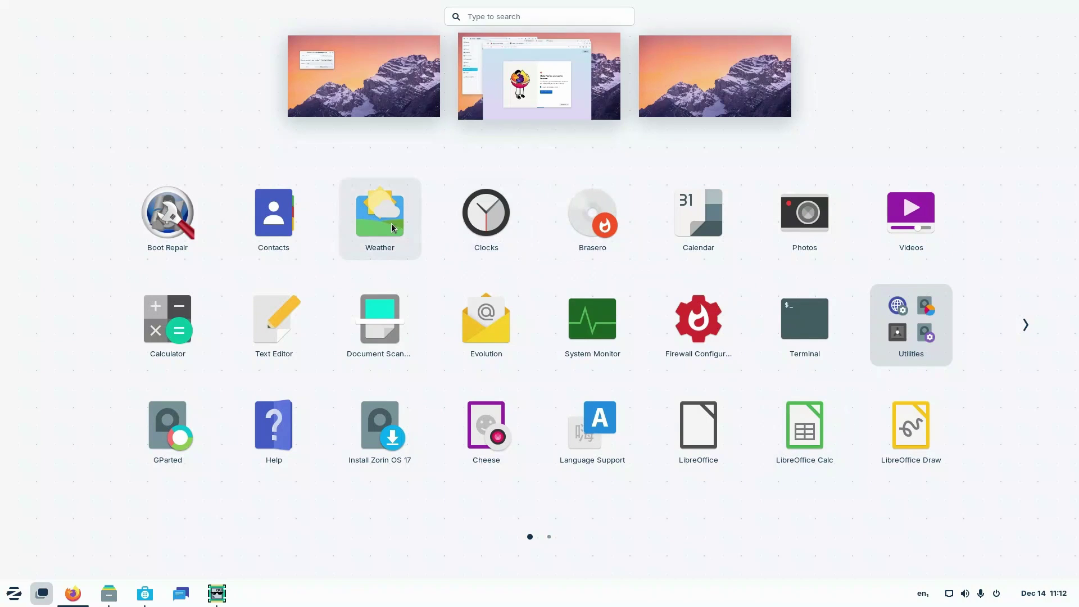
pyautogui.moveTo(392, 227); pyautogui.dragTo(564, 224)
pyautogui.moveTo(742, 93); pyautogui.dragTo(742, 93)
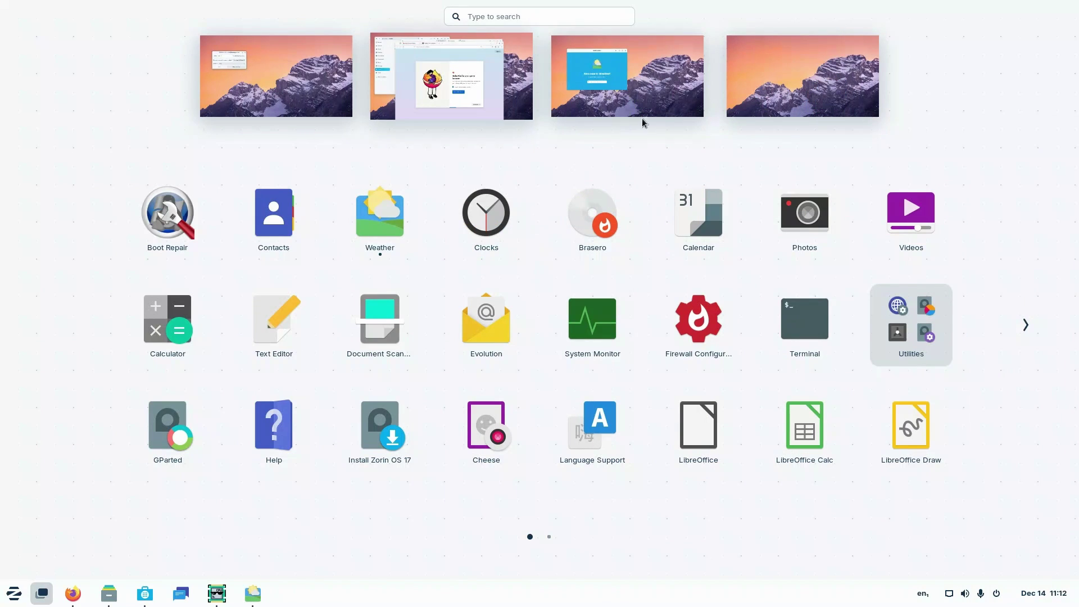
pyautogui.moveTo(592, 319); pyautogui.dragTo(792, 130)
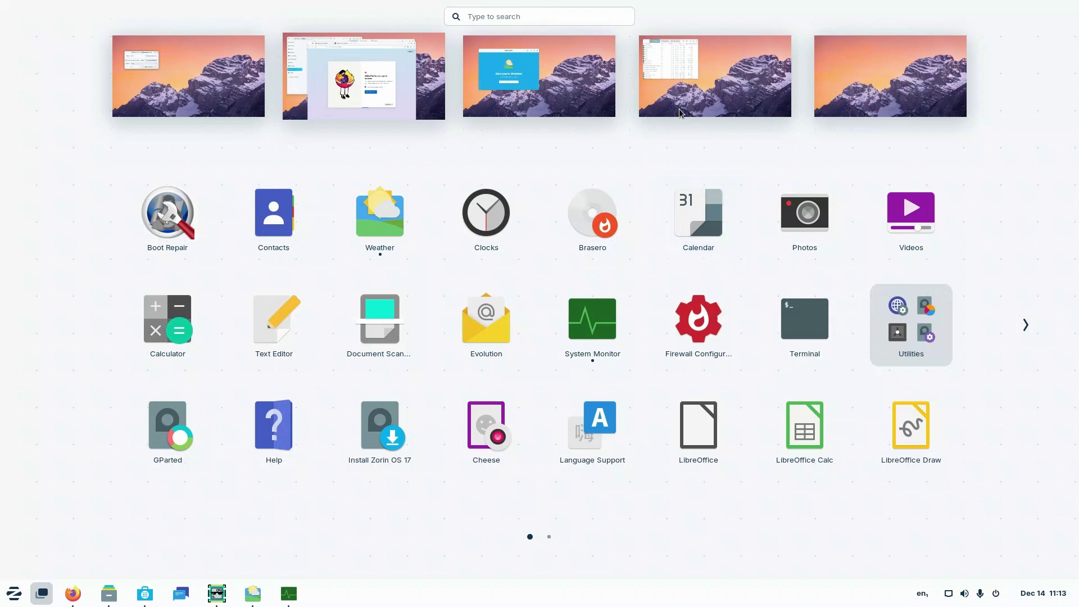
# Switch to the Weather workspace and turn on Dark Mode from the quick settings panel.
pyautogui.click(685, 92)
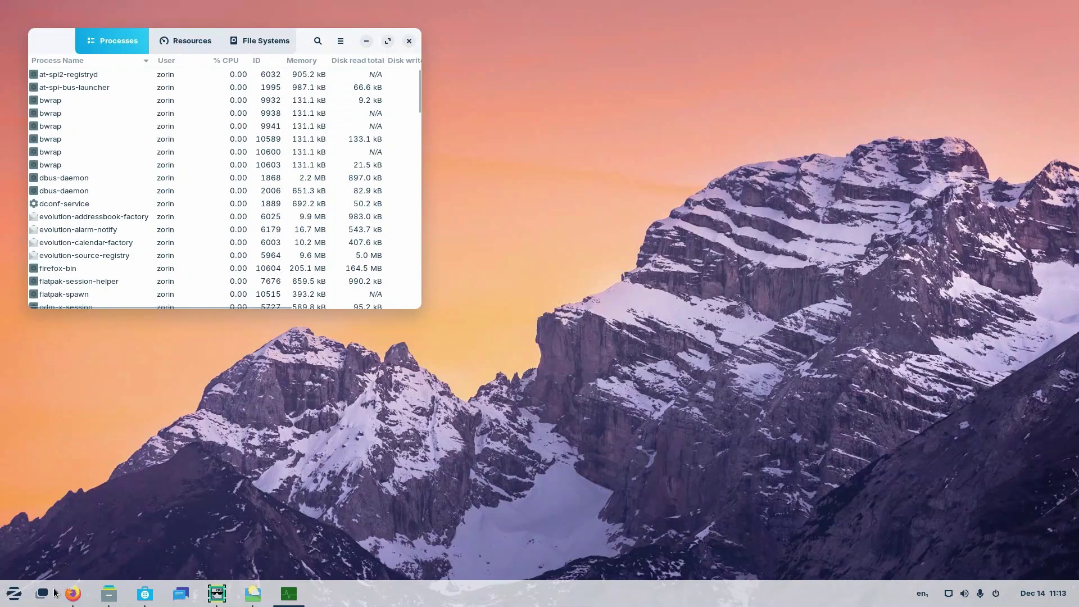
pyautogui.hotkey('ctrl', 'alt', 'Left')
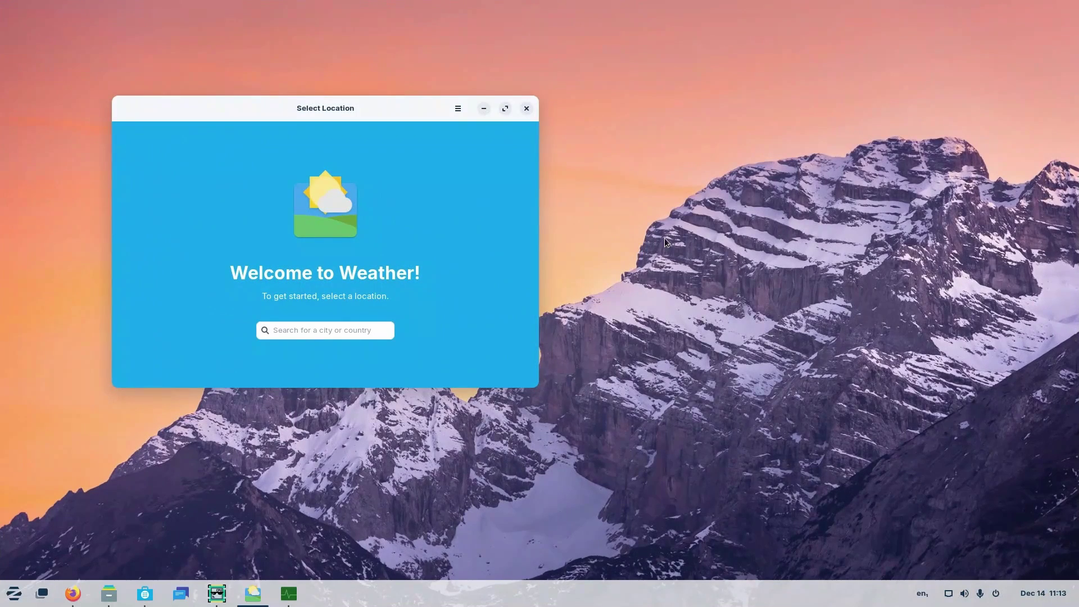
pyautogui.click(454, 114)
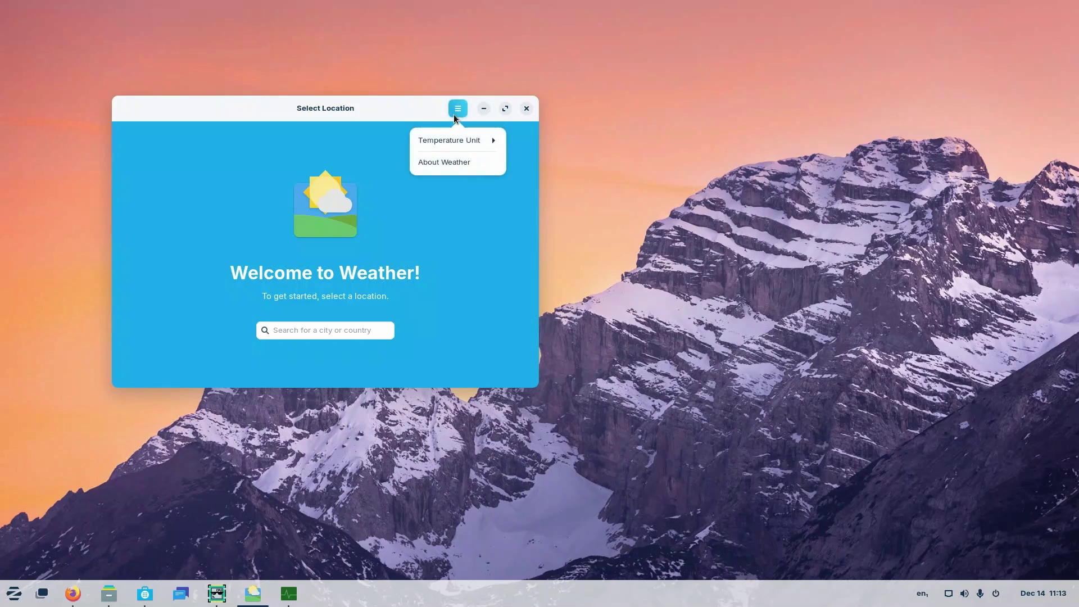
pyautogui.click(431, 241)
pyautogui.click(973, 603)
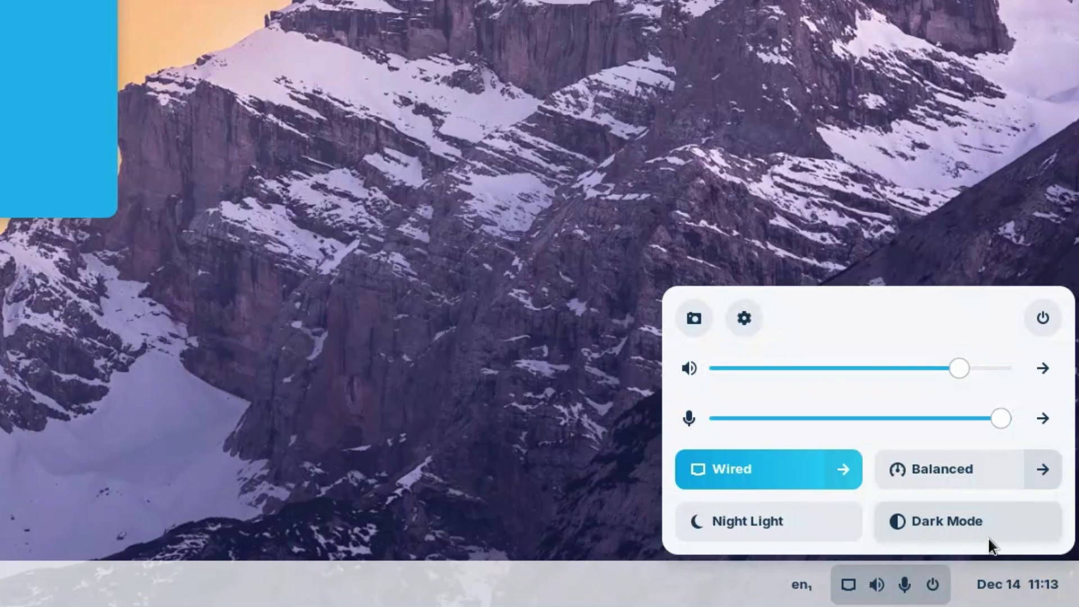
pyautogui.click(988, 535)
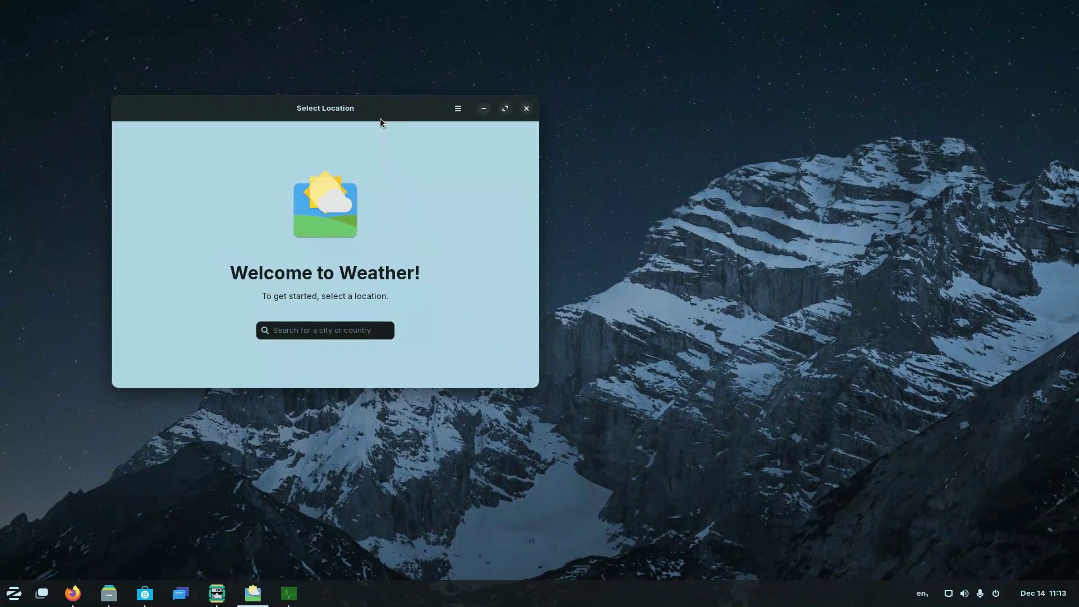
pyautogui.moveTo(379, 120)
pyautogui.mouseDown()
pyautogui.moveTo(319, 360)
pyautogui.moveTo(378, 131)
pyautogui.mouseUp()
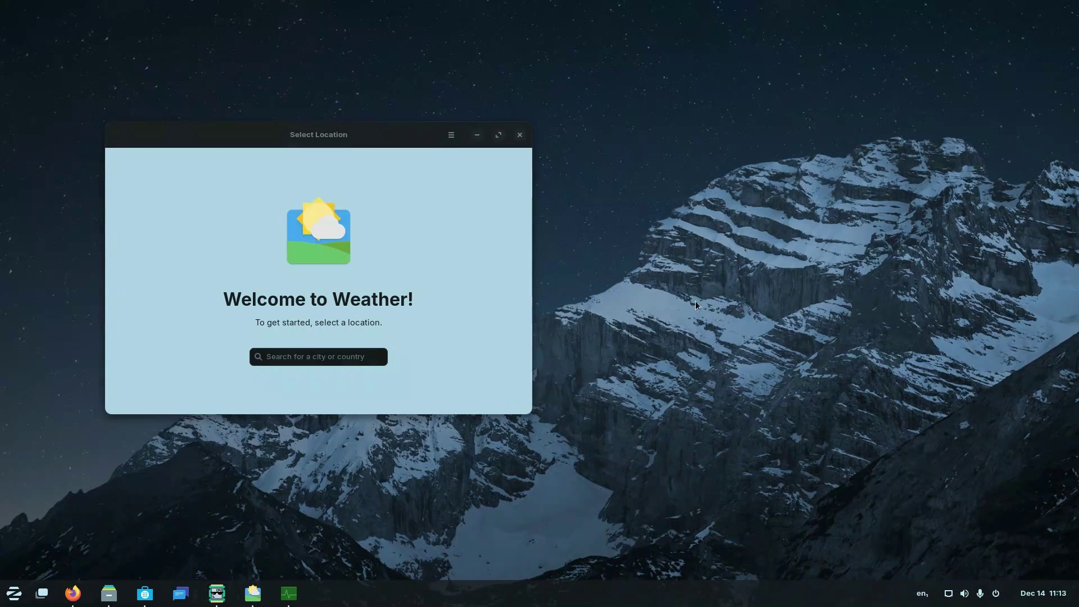
pyautogui.click(111, 595)
pyautogui.moveTo(410, 45)
pyautogui.mouseDown()
pyautogui.moveTo(635, 142)
pyautogui.moveTo(406, 142)
pyautogui.moveTo(448, 138)
pyautogui.mouseUp()
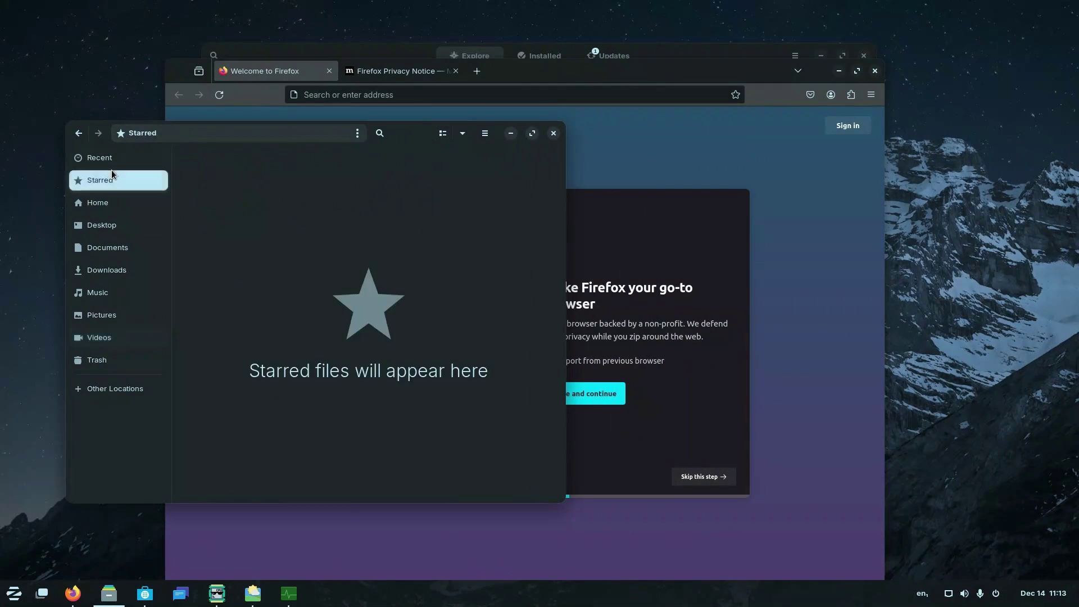
pyautogui.click(113, 157)
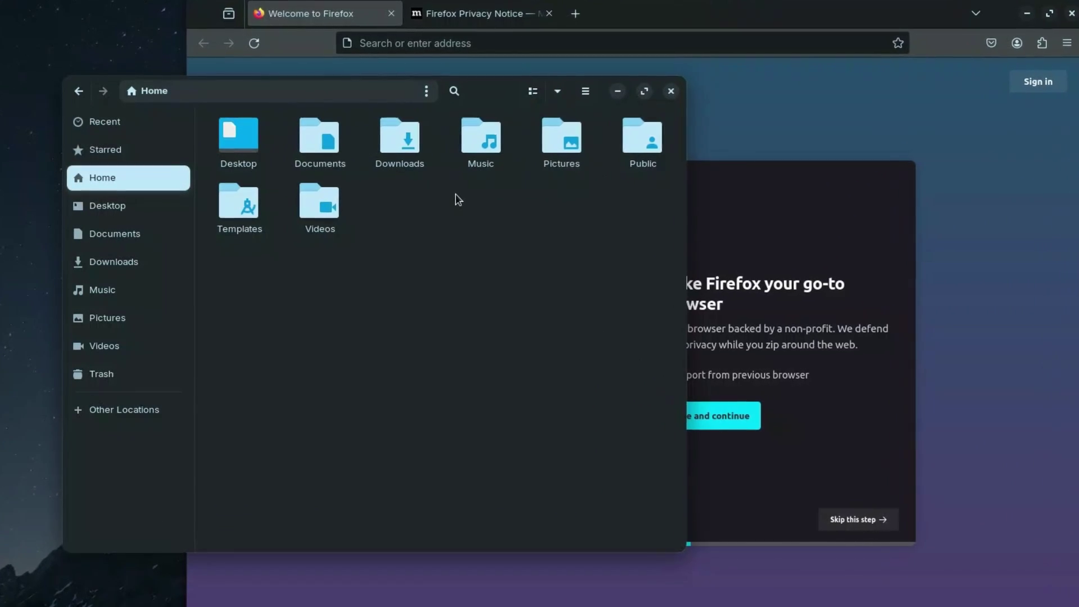
pyautogui.click(588, 89)
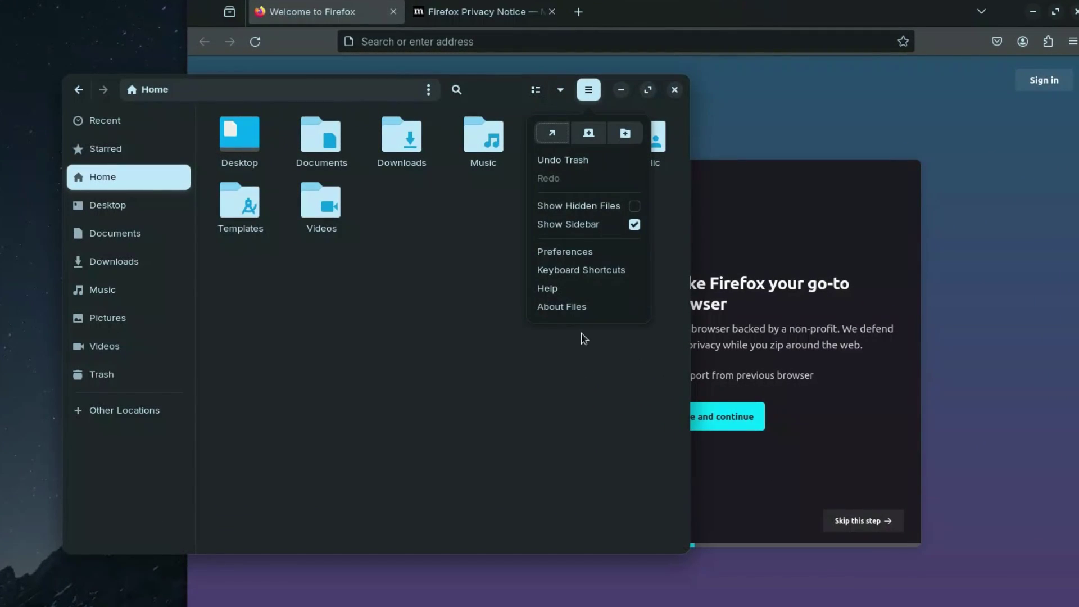
pyautogui.click(570, 429)
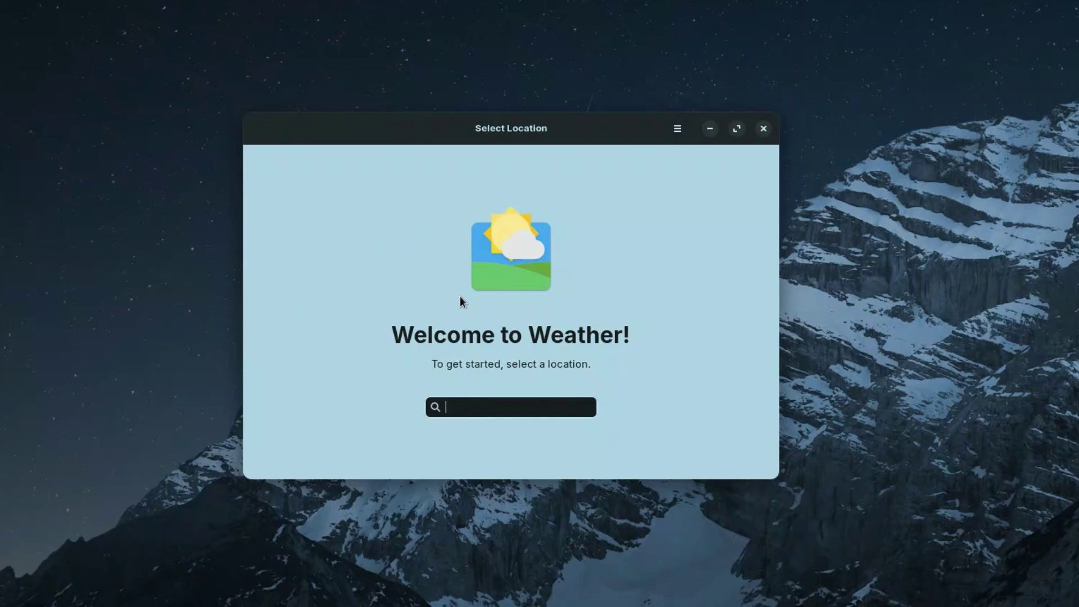
# Search 'kolk' and set Kolkata, India as the Weather location.
pyautogui.write('kol')
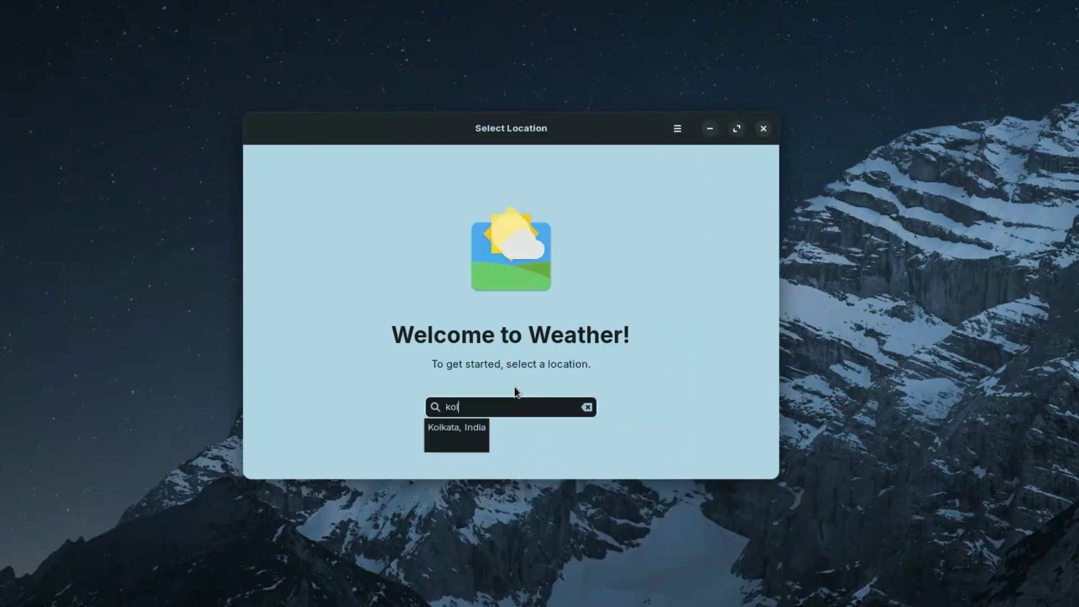
pyautogui.write('k')
pyautogui.press('Down')
pyautogui.press('Return')
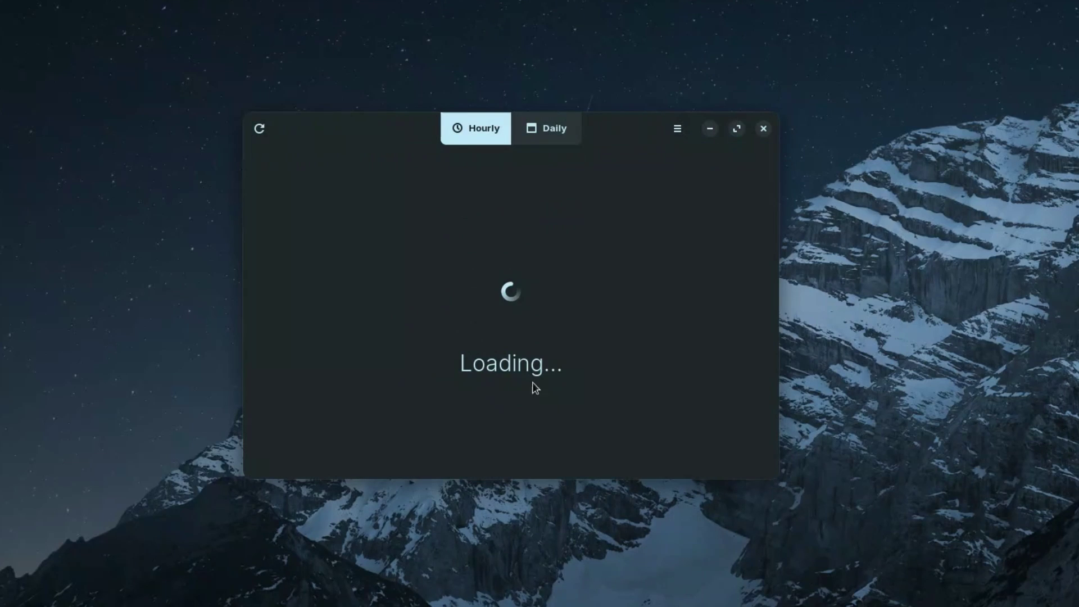
pyautogui.moveTo(595, 135); pyautogui.dragTo(647, 110)
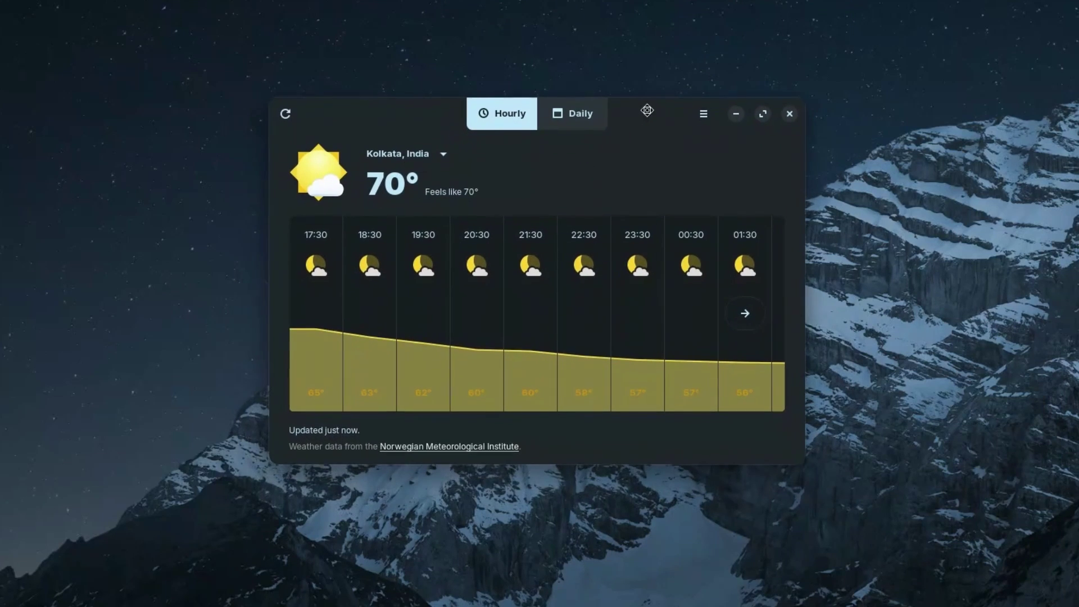
# Check Weather's version 41.0 in About, then close the About dialog and Weather.
pyautogui.click(596, 113)
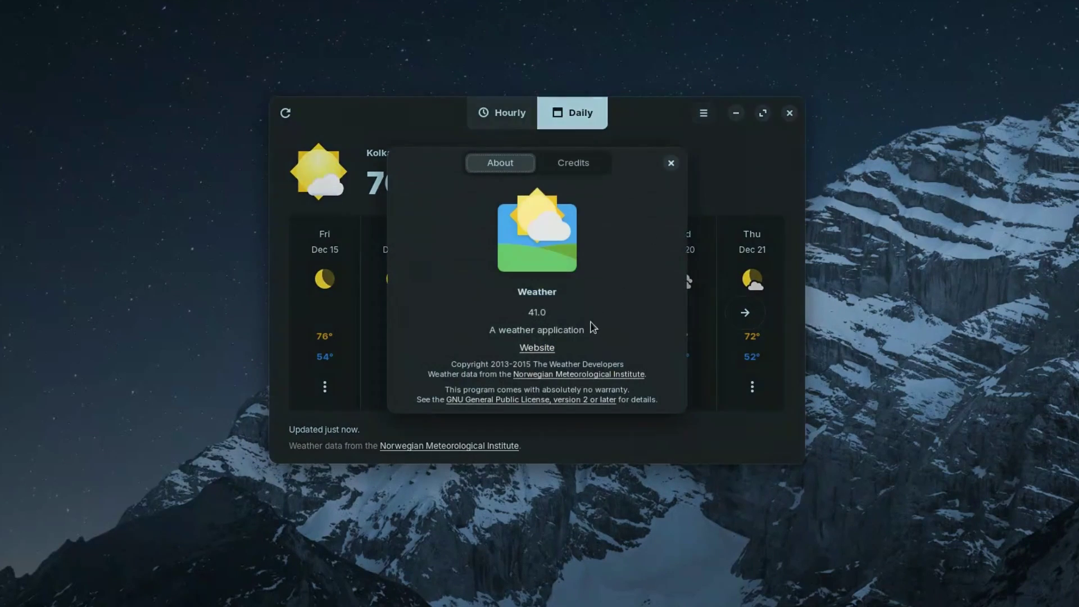
pyautogui.doubleClick(544, 313)
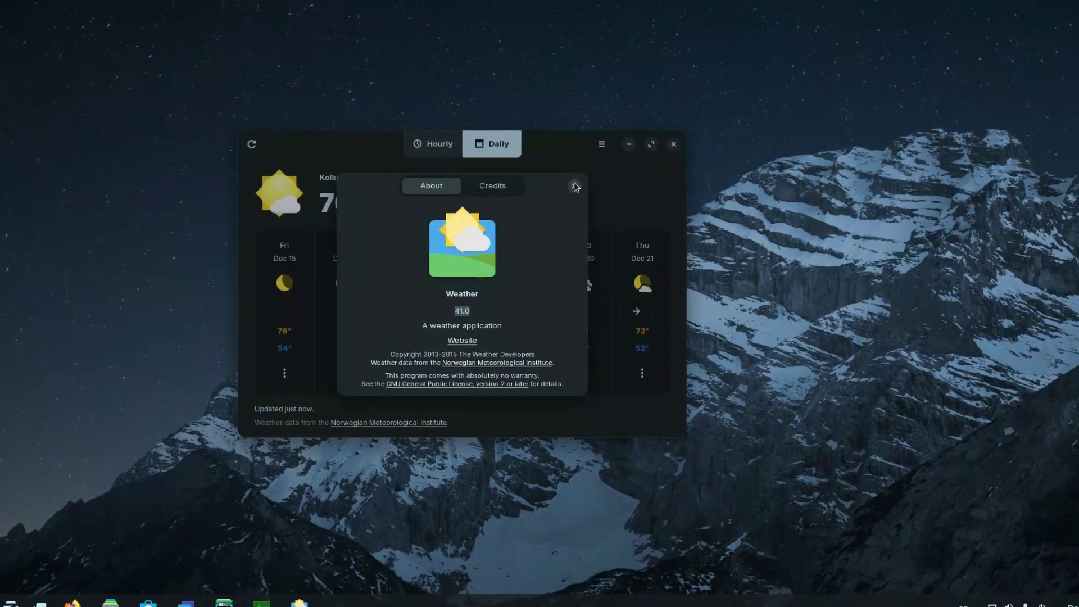
pyautogui.click(574, 187)
pyautogui.click(673, 144)
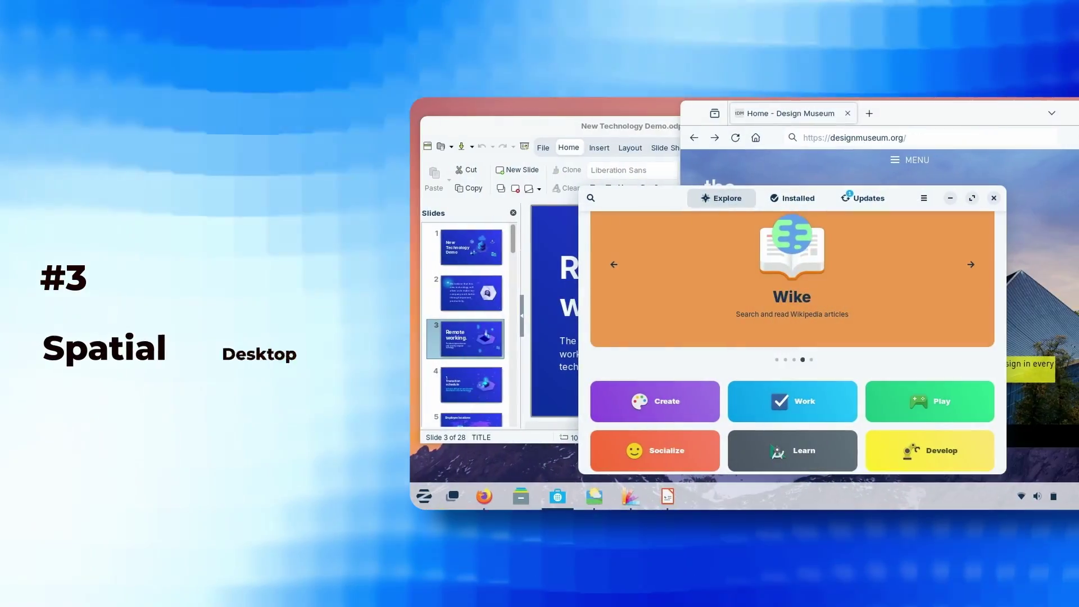
pyautogui.press('super')
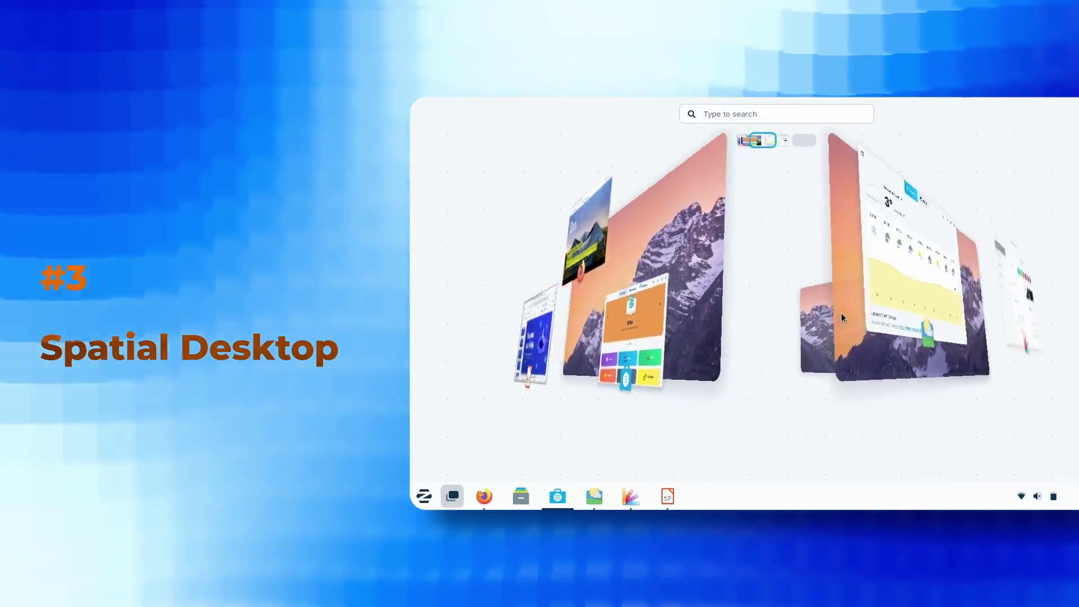
pyautogui.click(721, 387)
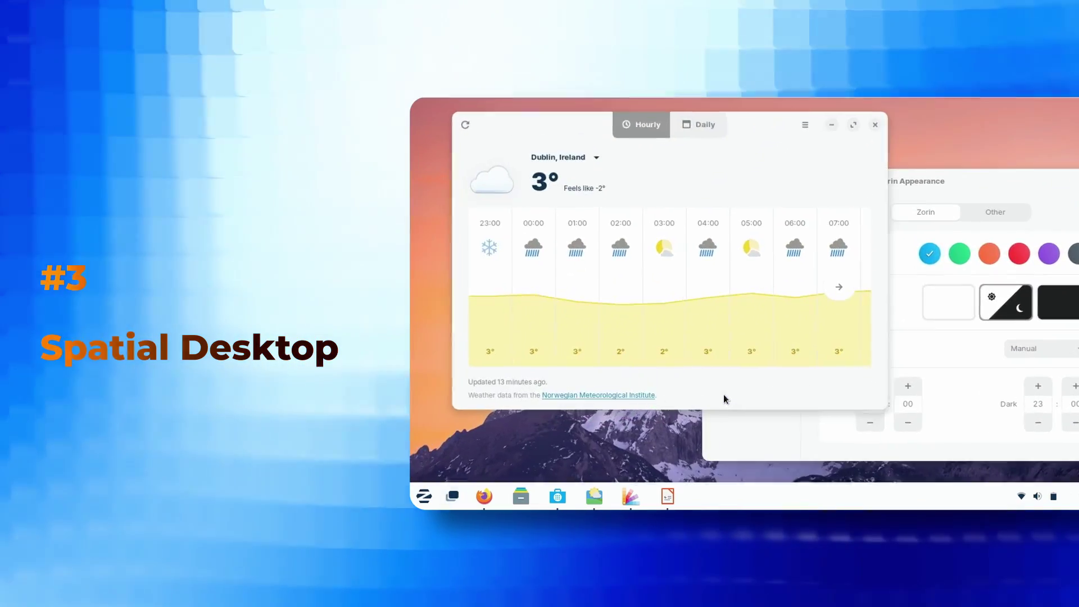
pyautogui.hotkey('ctrl', 'alt', 'Left')
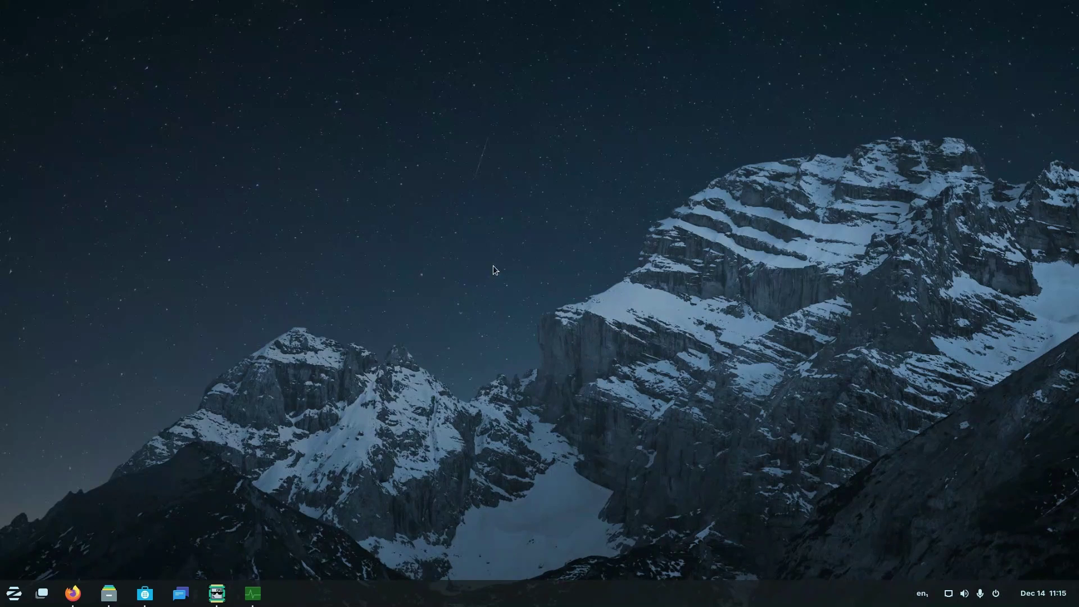
# Launch Zorin Appearance from the taskbar's right-click menu and go to its Effects page.
pyautogui.rightClick(405, 291)
pyautogui.click(387, 558)
pyautogui.rightClick(342, 599)
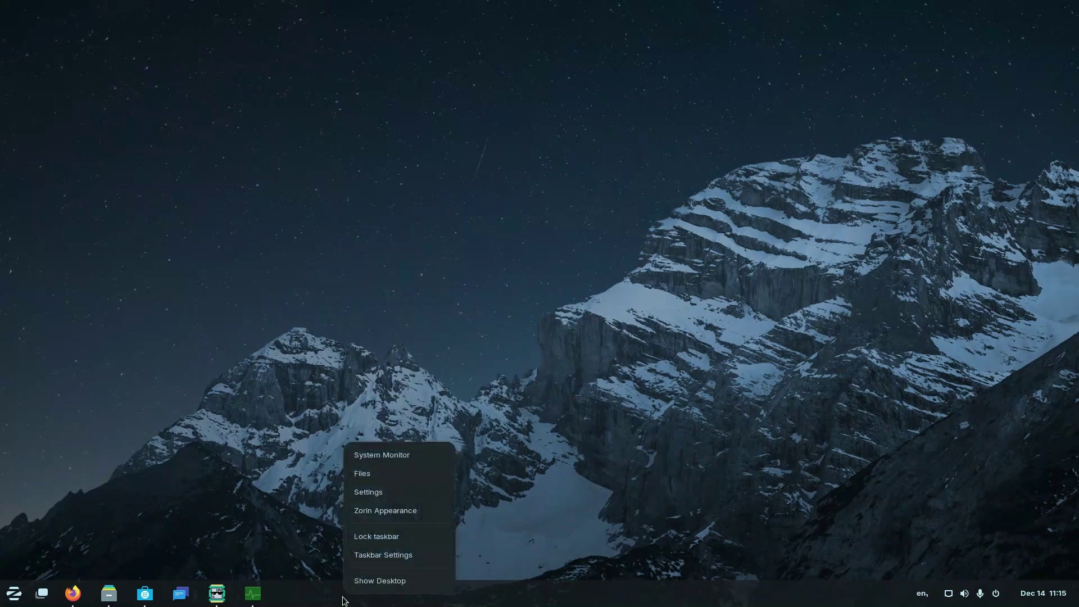
pyautogui.click(362, 515)
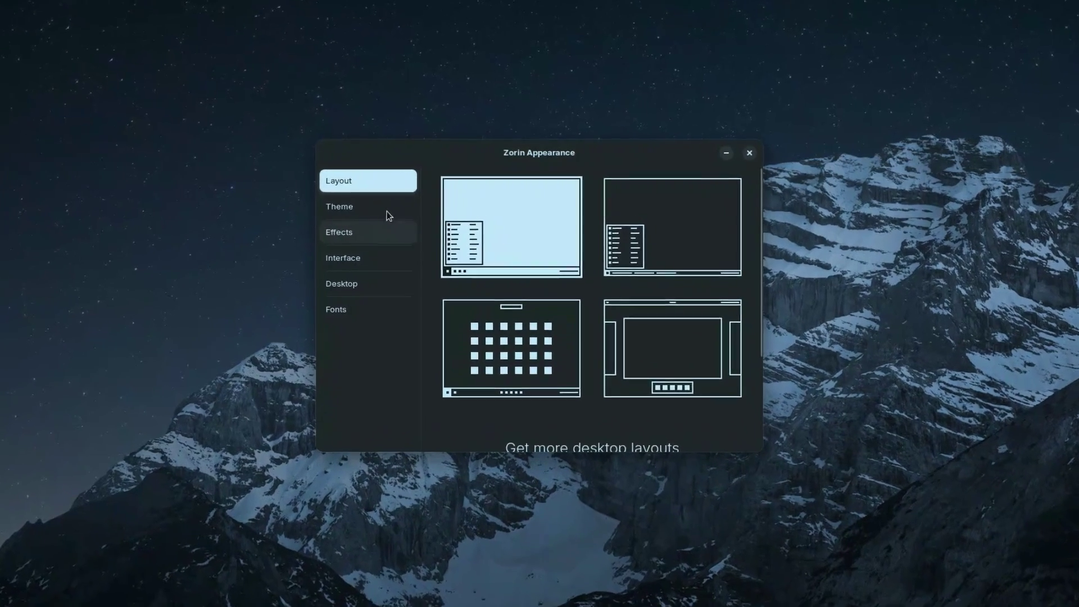
pyautogui.click(380, 228)
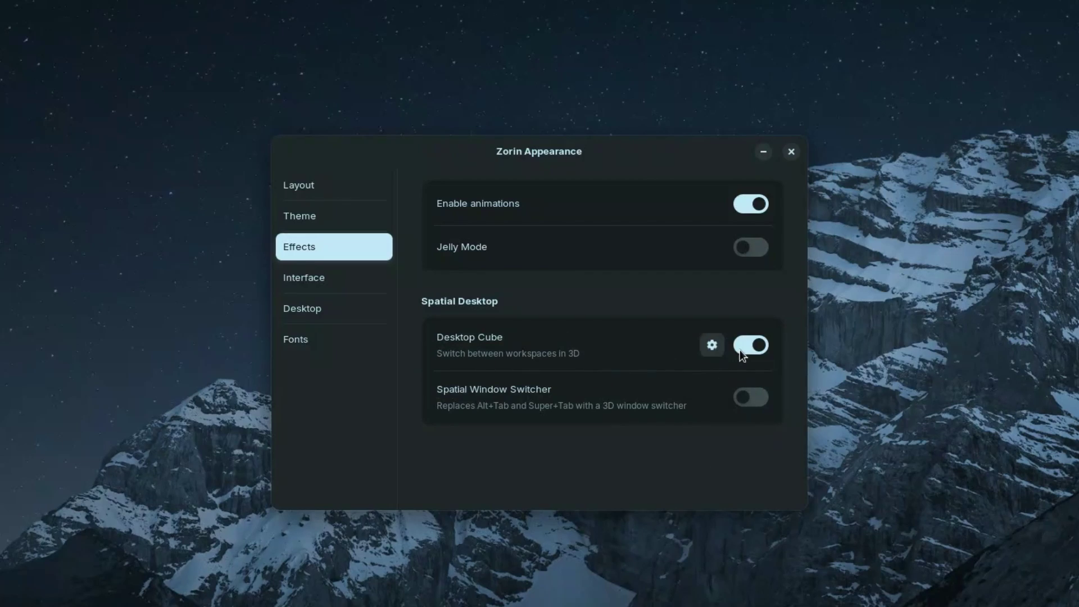
# Open the overview and rotate the 3D Desktop Cube to the workspace with Files, Software and Firefox.
pyautogui.press('super')
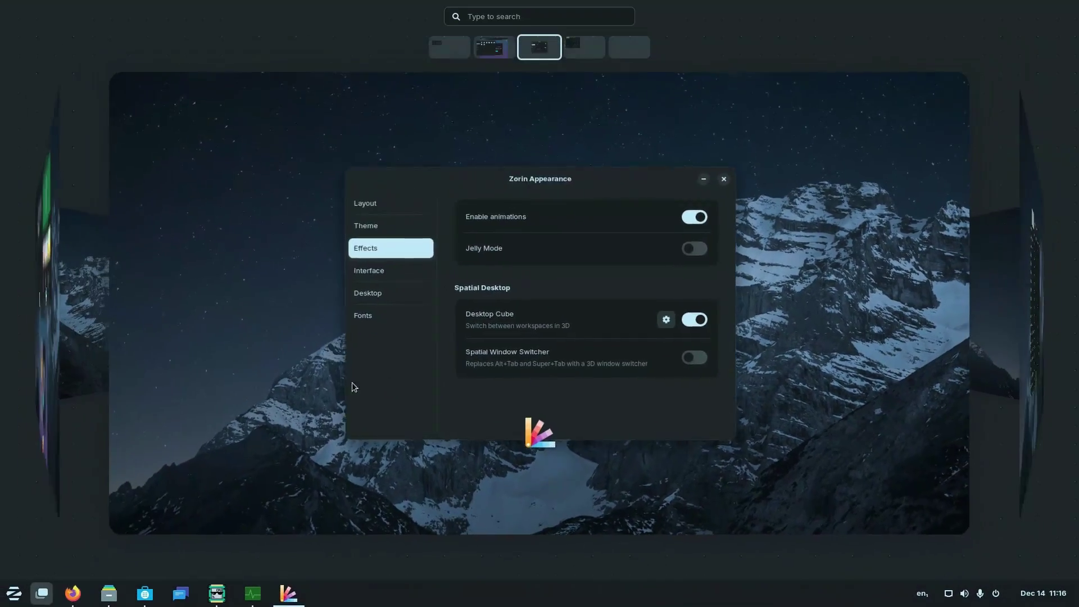
pyautogui.scroll(-1, 500, 318)
pyautogui.scroll(1, 500, 318)
pyautogui.scroll(1, 500, 319)
pyautogui.scroll(-1, 500, 319)
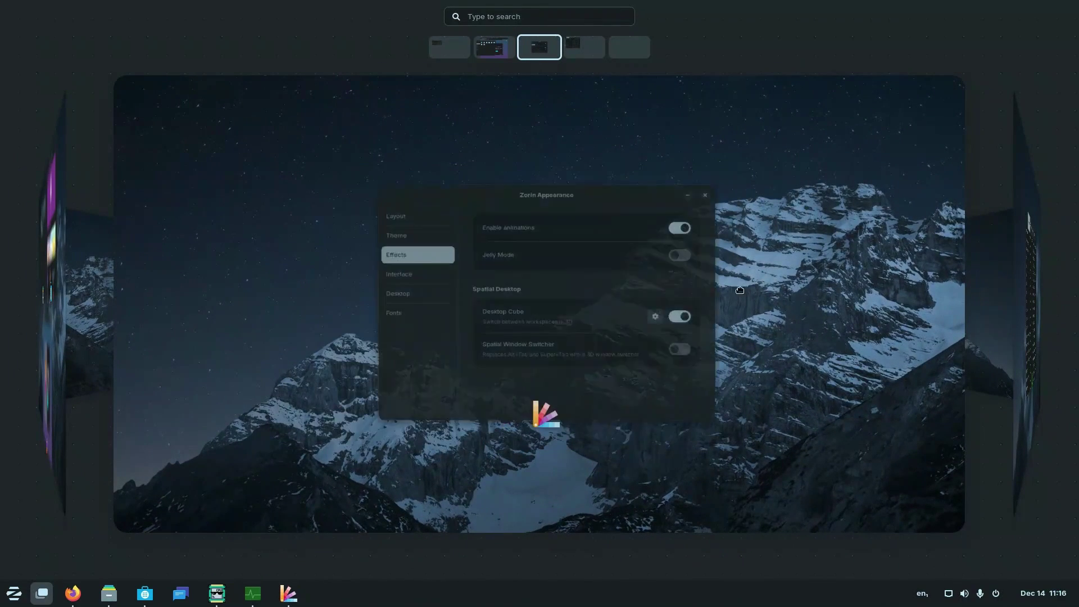
pyautogui.scroll(1, 806, 326)
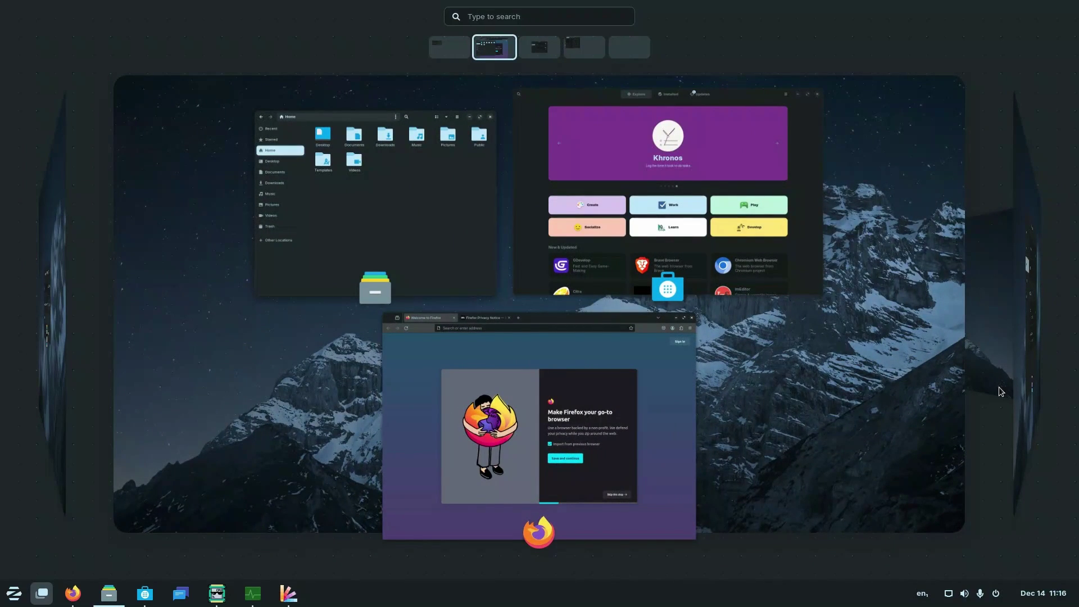
pyautogui.scroll(-2, 999, 380)
pyautogui.scroll(1, 996, 388)
pyautogui.scroll(1, 995, 392)
pyautogui.scroll(1, 991, 388)
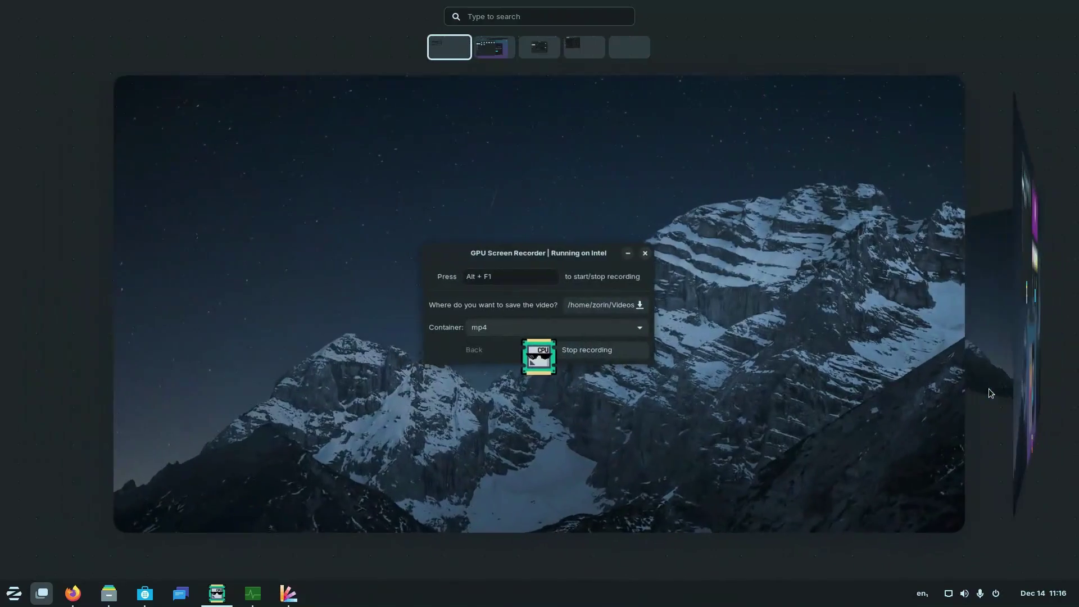
pyautogui.scroll(-1, 597, 217)
pyautogui.scroll(-2, 597, 220)
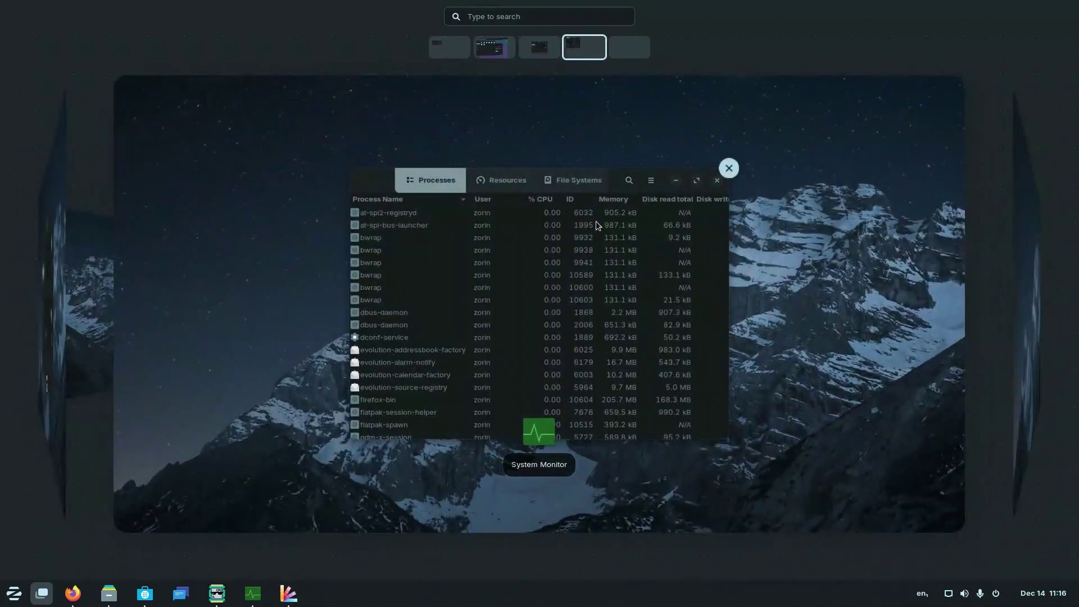
pyautogui.scroll(-1, 595, 221)
pyautogui.scroll(1, 489, 276)
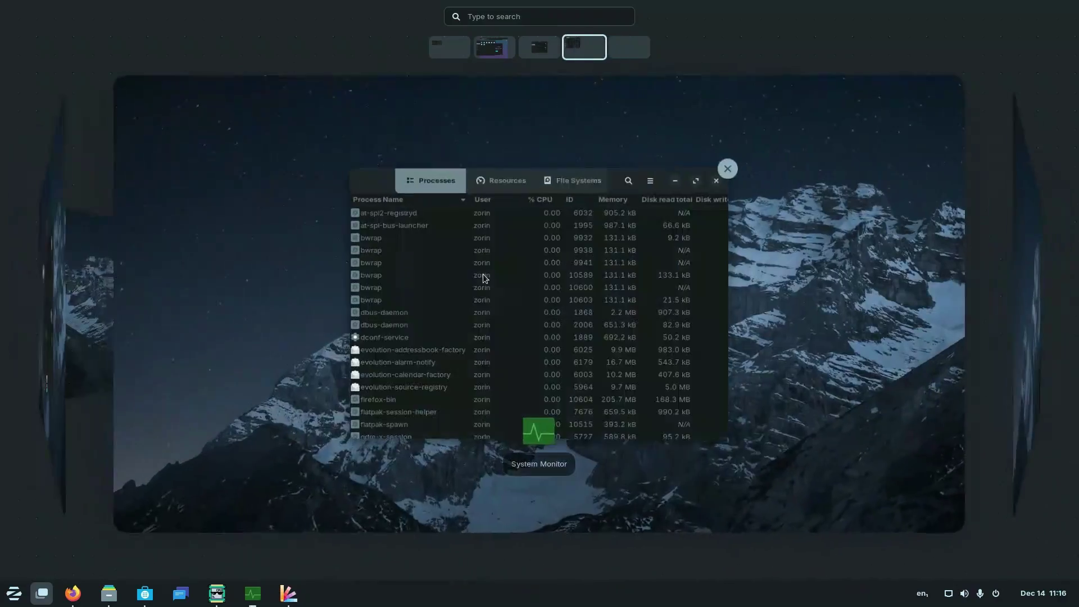
pyautogui.scroll(1, 495, 269)
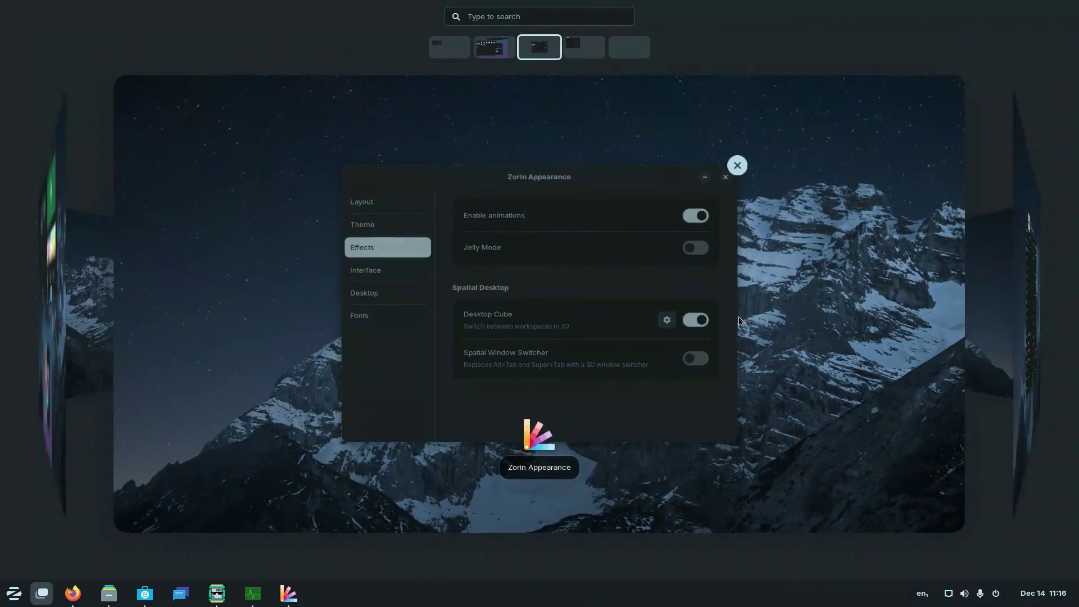
pyautogui.scroll(-2, 998, 360)
pyautogui.scroll(3, 237, 340)
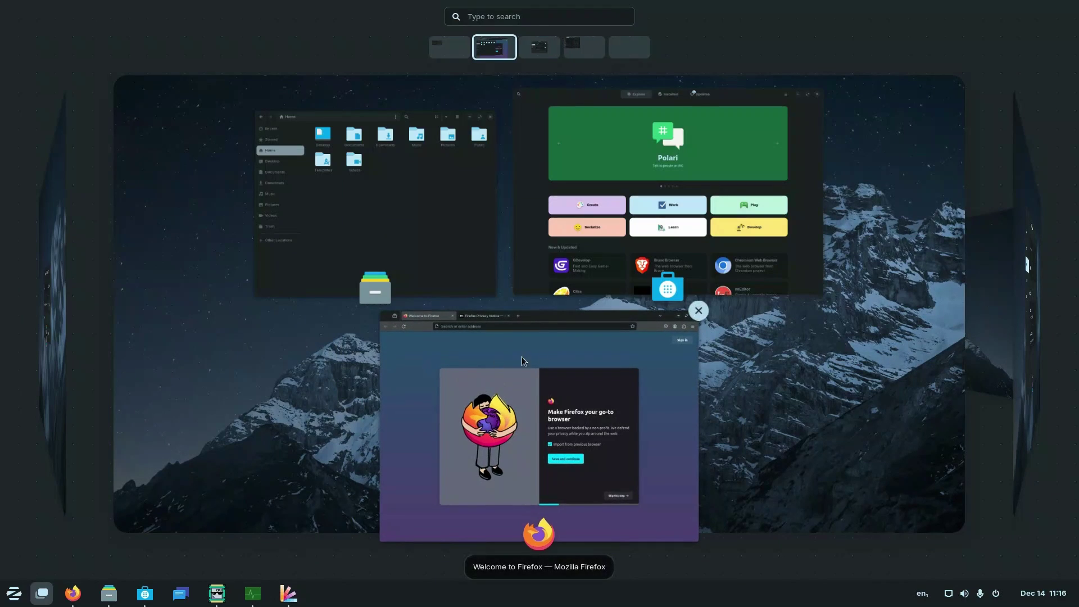
pyautogui.moveTo(713, 232); pyautogui.dragTo(589, 268)
pyautogui.scroll(-1, 704, 400)
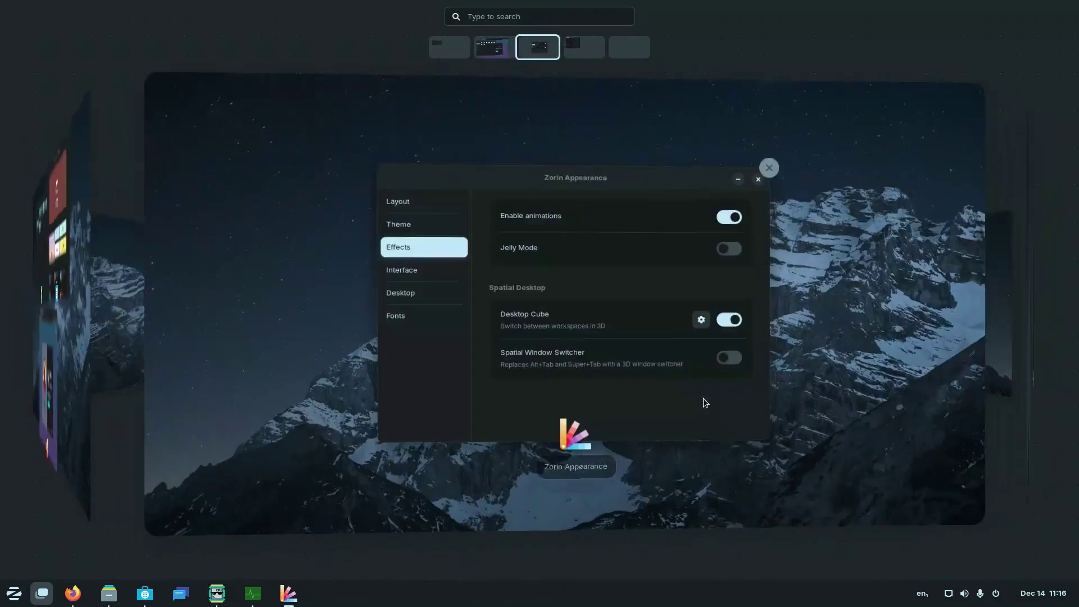
pyautogui.scroll(1, 703, 400)
pyautogui.scroll(-1, 703, 400)
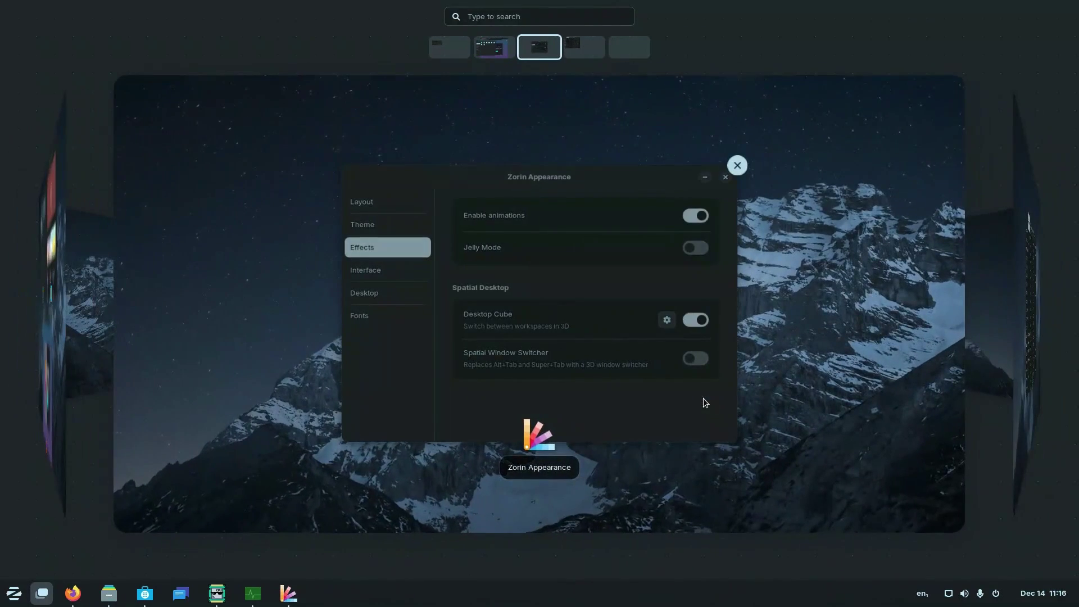
pyautogui.scroll(1, 703, 398)
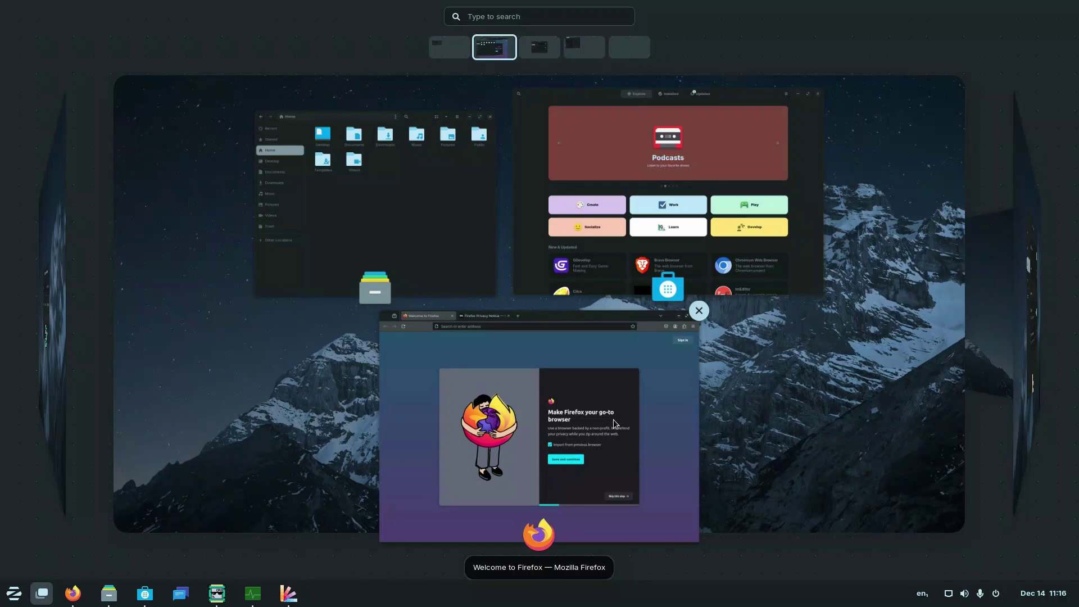
# Alt+Tab between Files and Firefox, then move the Zorin Appearance window to the left.
pyautogui.click(706, 454)
pyautogui.hotkey('alt', 'Tab')
pyautogui.hotkey('alt', 'Tab')
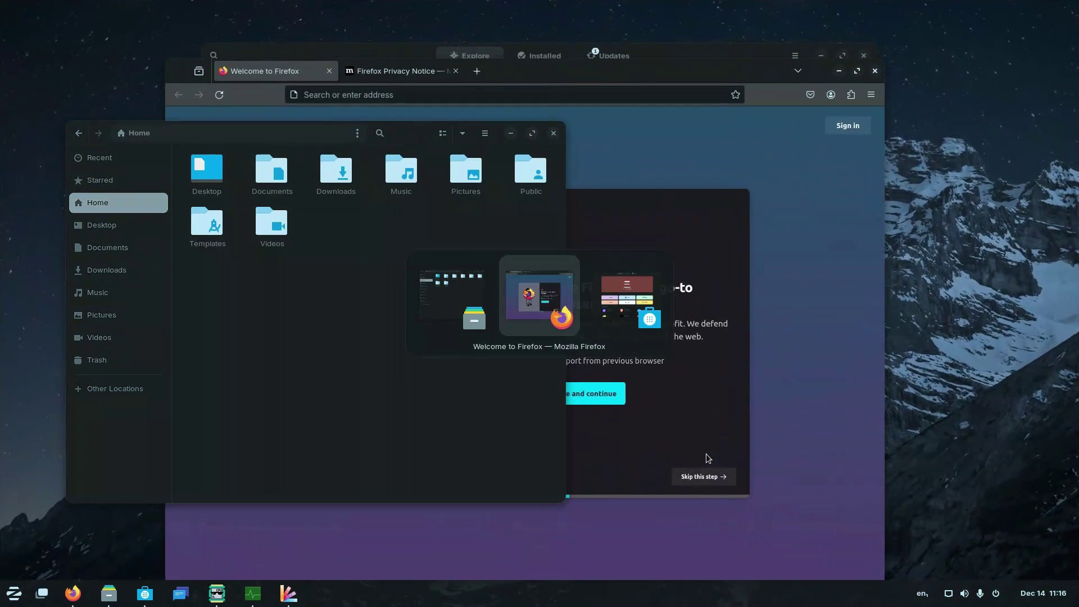
pyautogui.hotkey('alt', 'Tab')
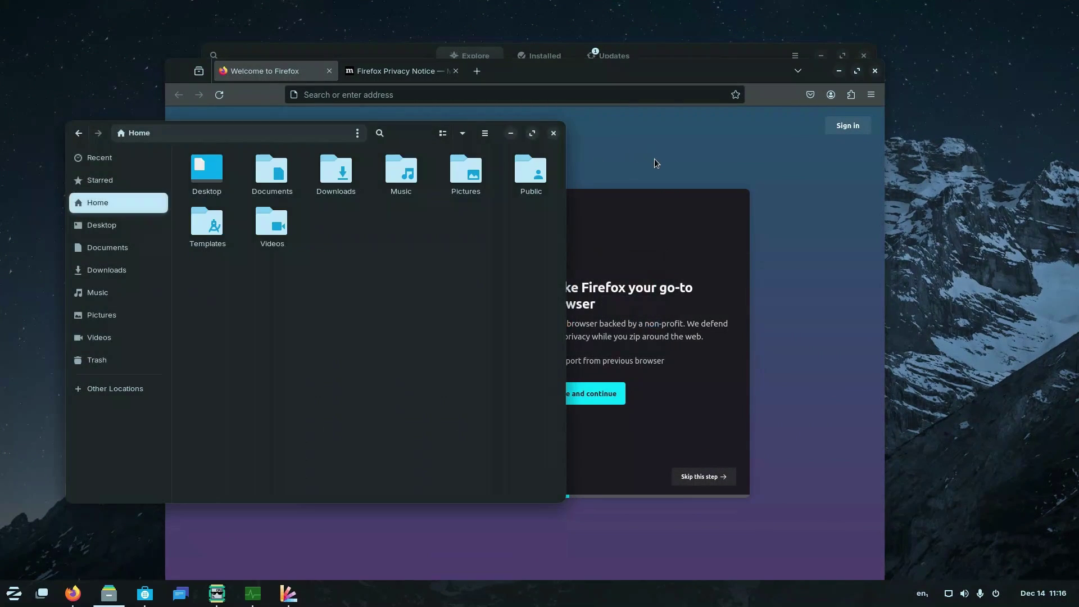
pyautogui.hotkey('alt', 'Tab')
pyautogui.hotkey('alt', 'Tab')
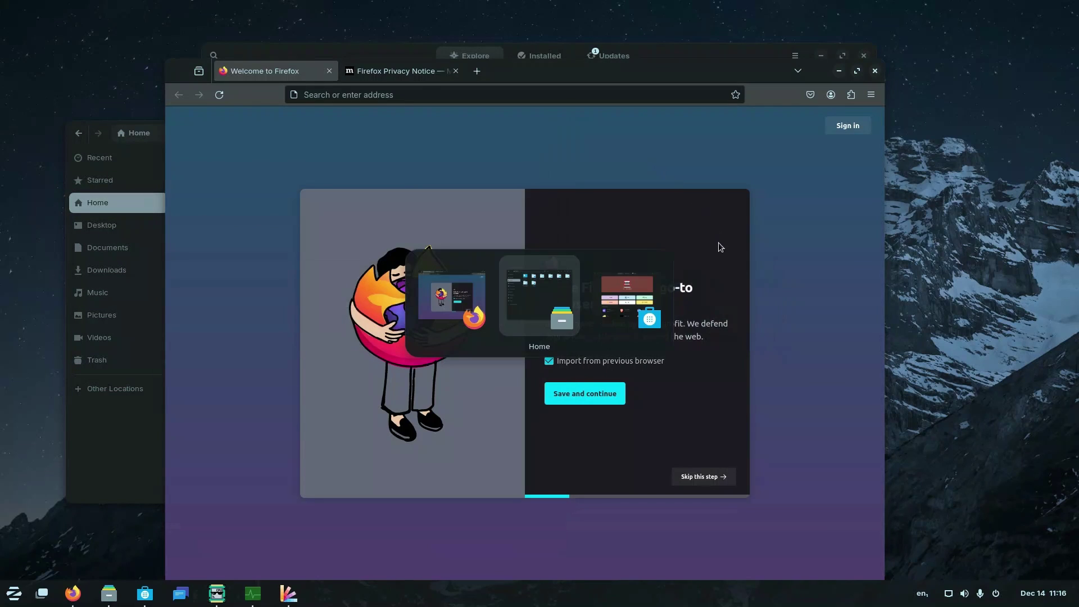
pyautogui.click(288, 593)
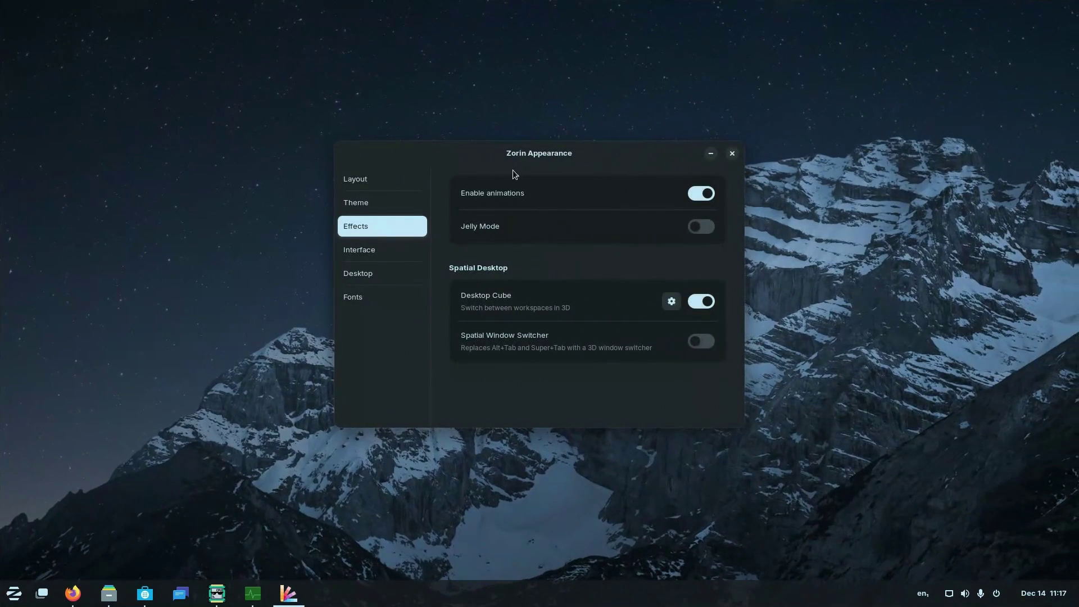
pyautogui.moveTo(540, 156); pyautogui.dragTo(371, 160)
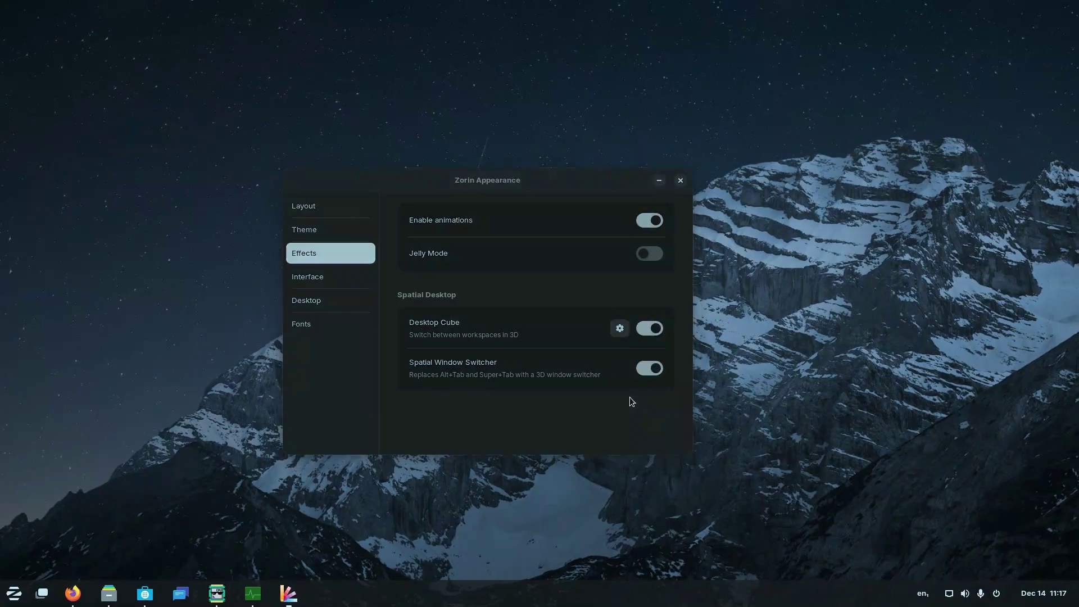
# Cycle the 3D Spatial Window Switcher through System Monitor, Firefox, Zorin Appearance and Software.
pyautogui.hotkey('alt', 'Tab')
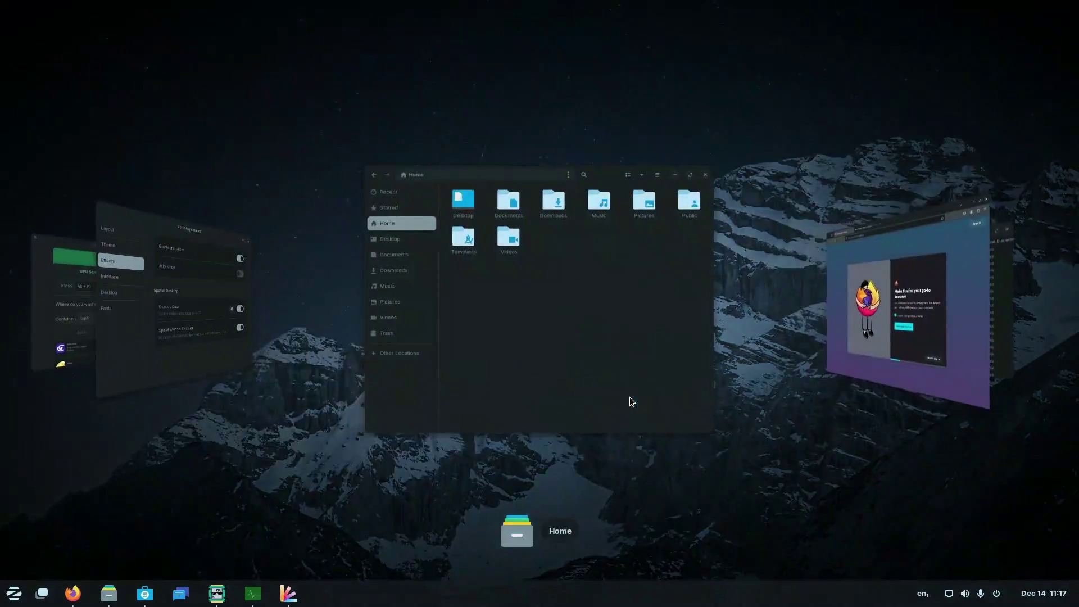
pyautogui.hotkey('alt', 'Tab')
pyautogui.hotkey('alt', 'Tab')
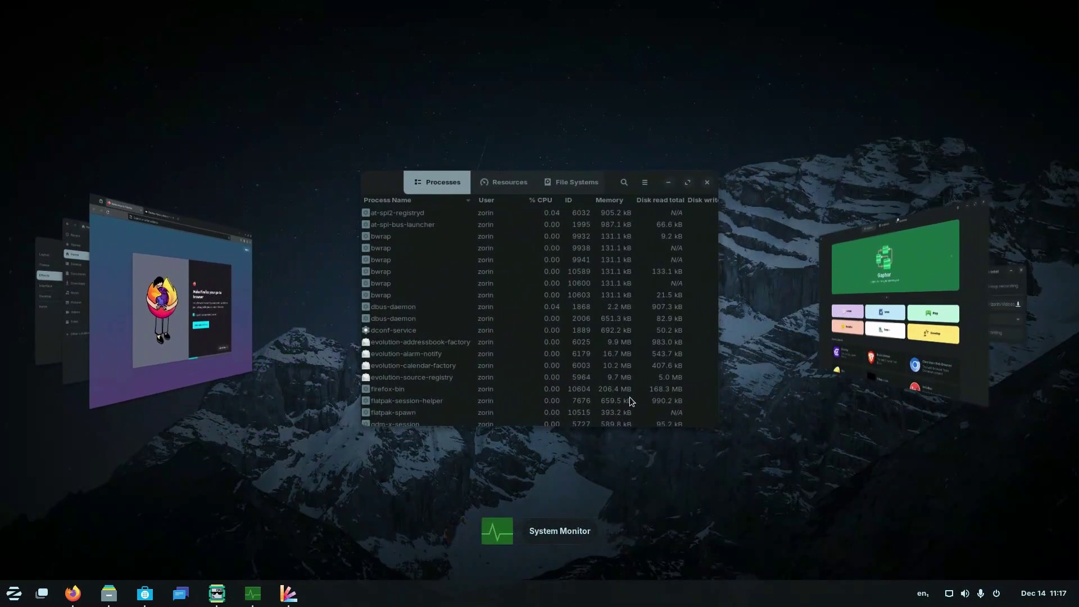
pyautogui.hotkey('alt', 'Tab')
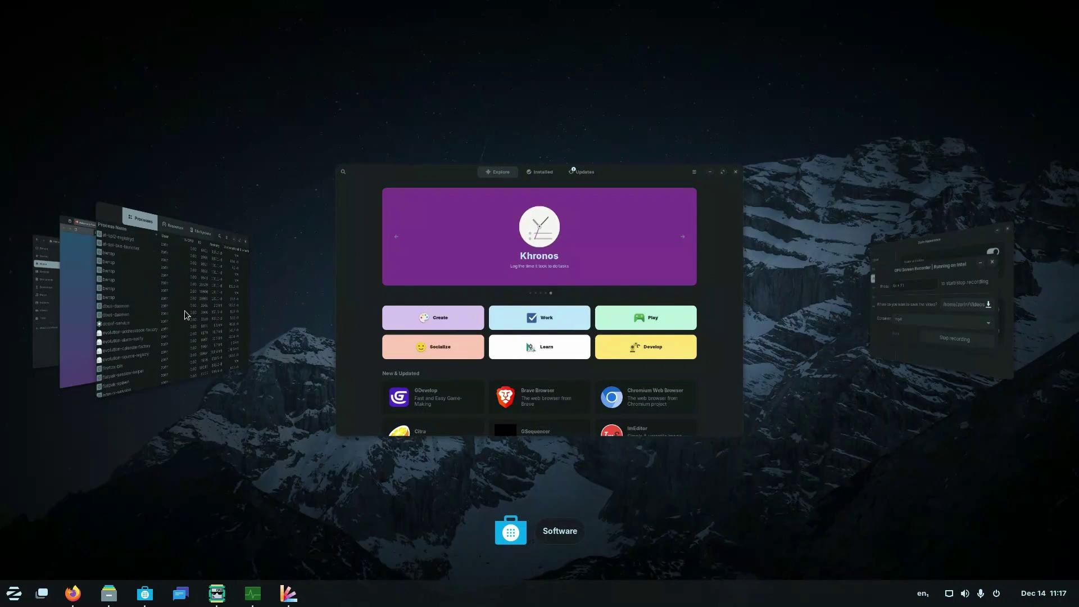
pyautogui.click(84, 299)
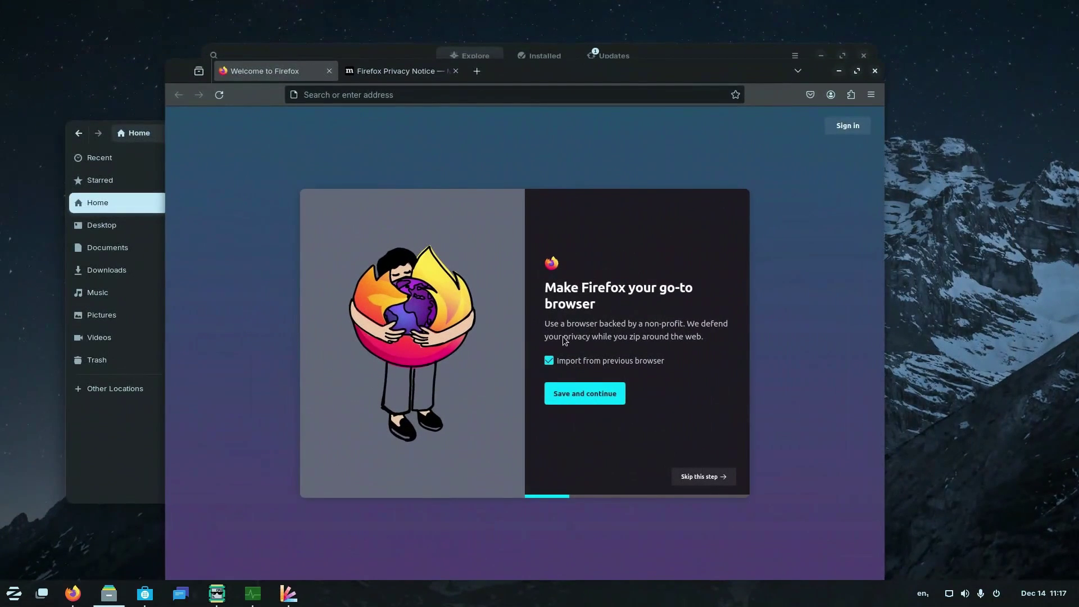
pyautogui.hotkey('alt', 'Tab')
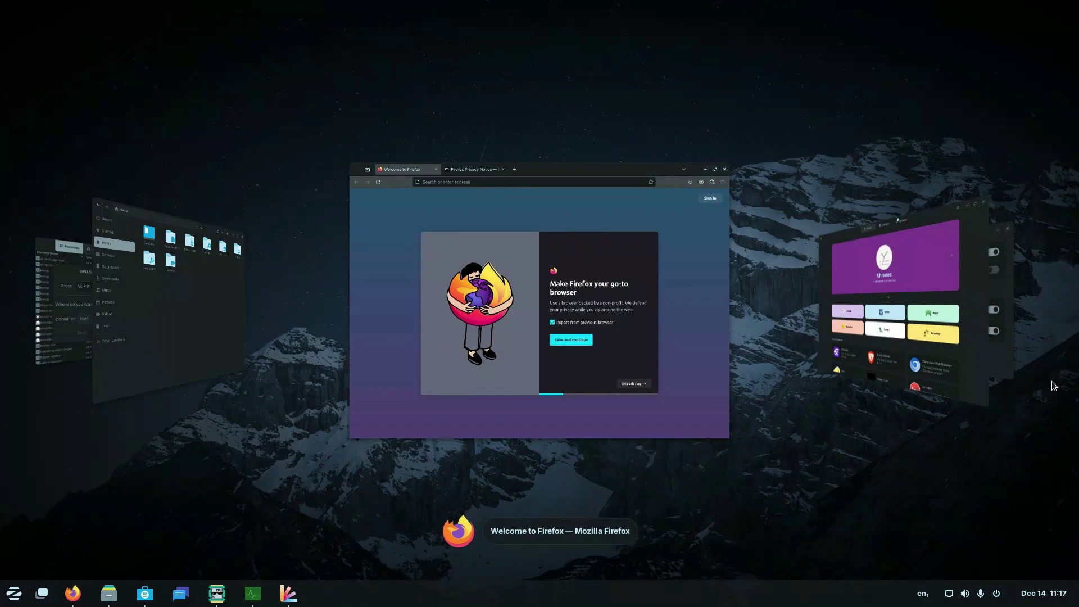
pyautogui.moveTo(975, 315)
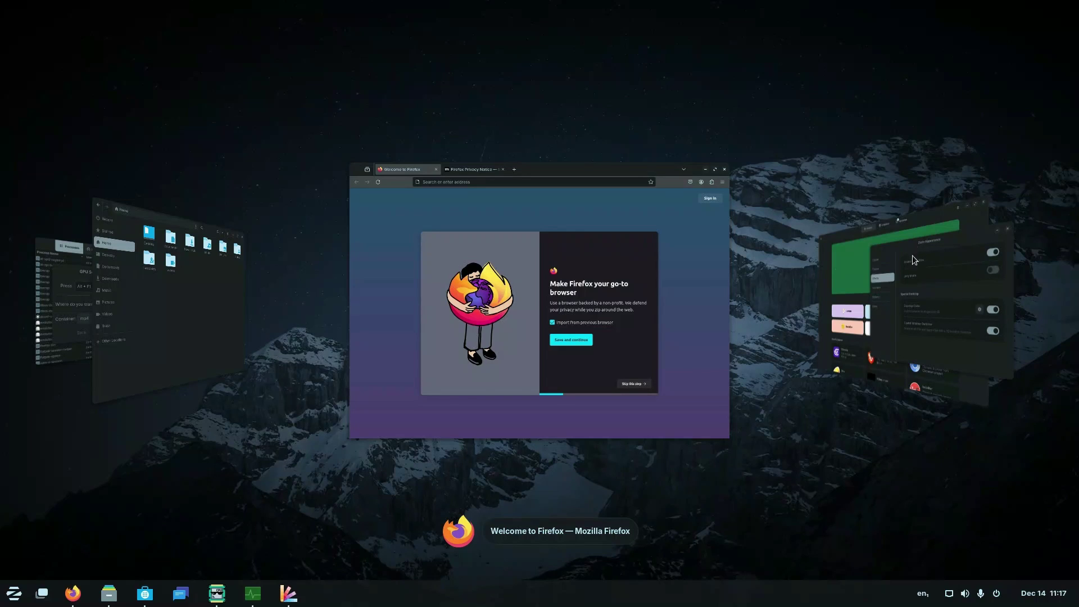
pyautogui.hotkey('alt', 'Tab')
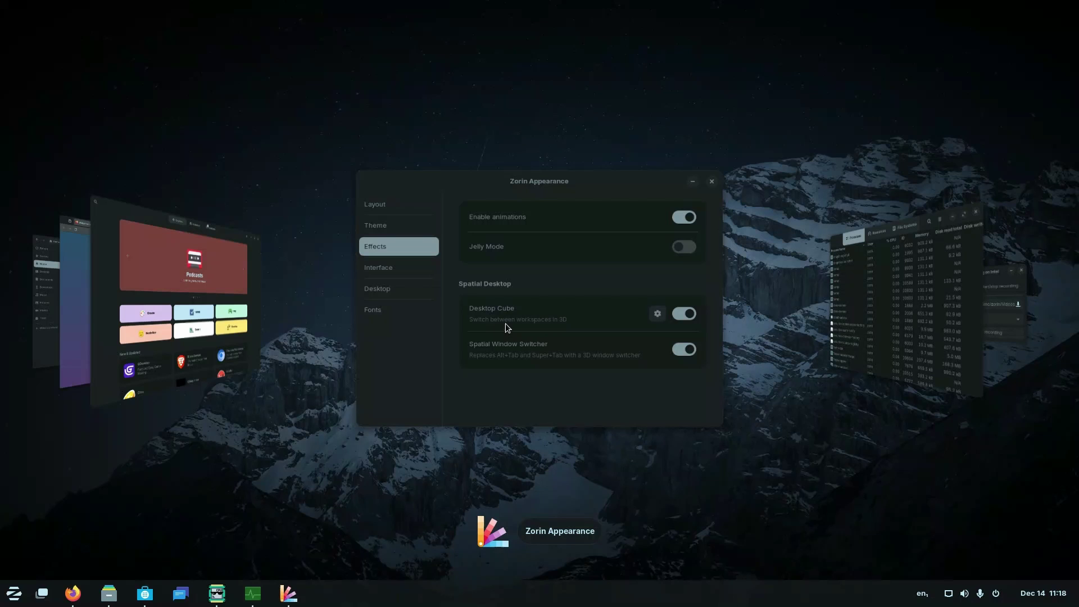
pyautogui.hotkey('alt', 'Tab')
pyautogui.hotkey('alt', 'Tab')
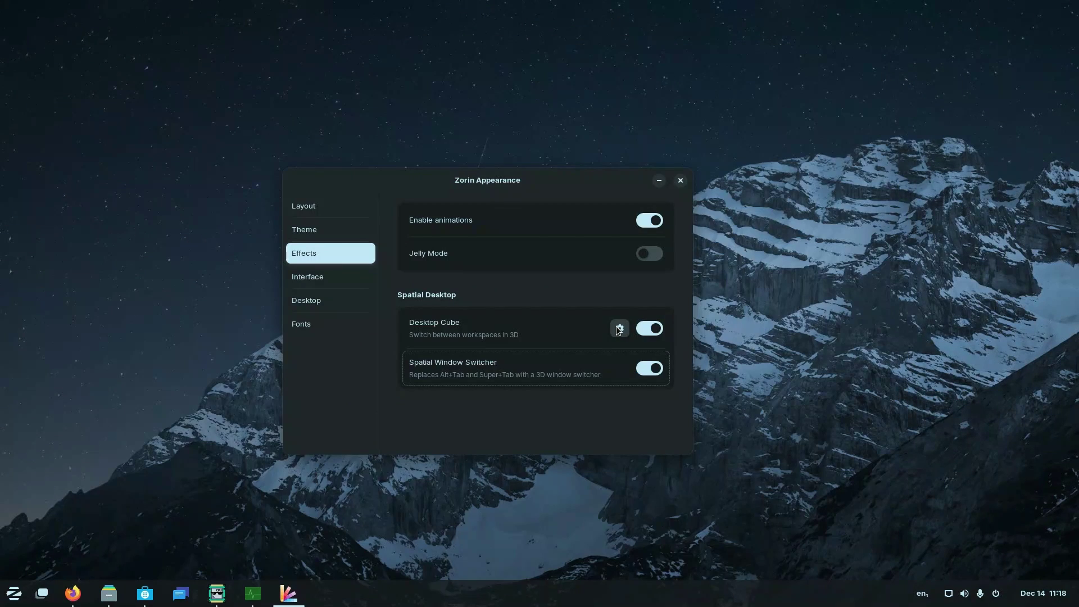
pyautogui.hotkey('alt', 'Tab')
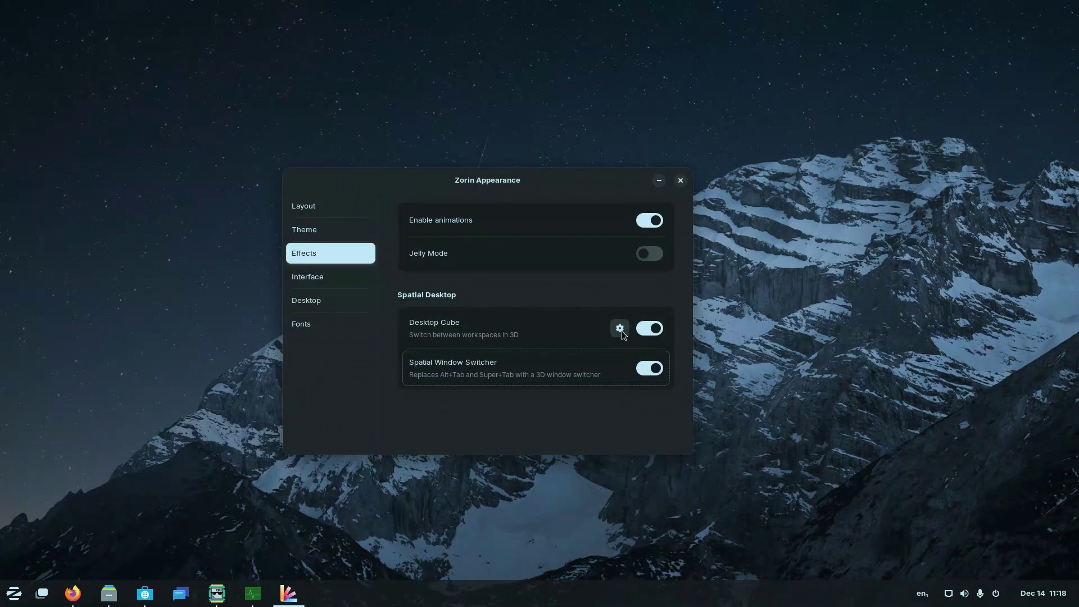
# Review the Desktop Cube's General settings, then close that settings dialog.
pyautogui.click(621, 329)
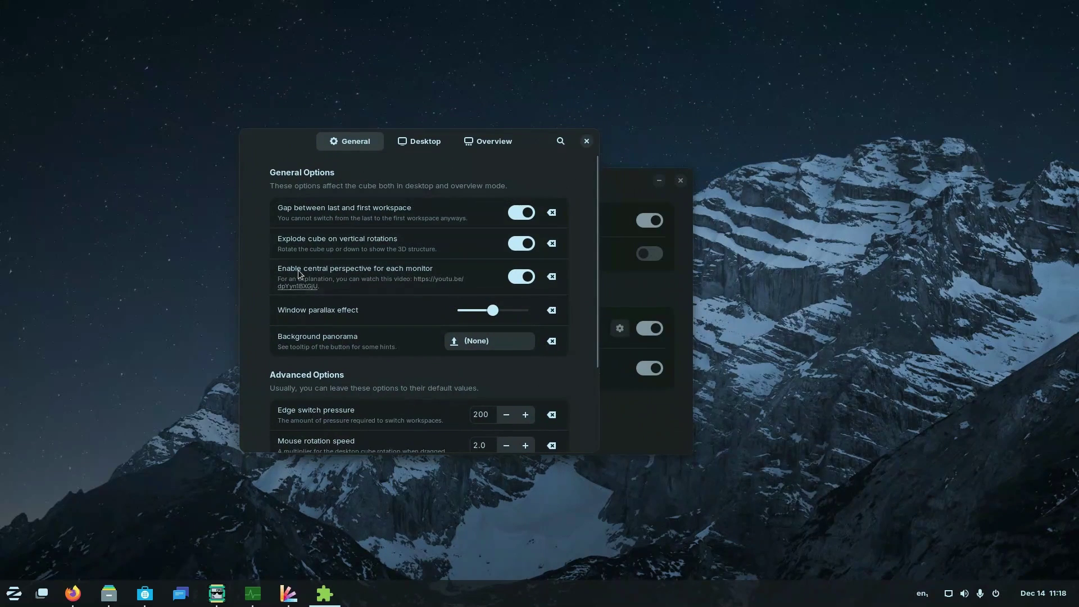
pyautogui.click(586, 141)
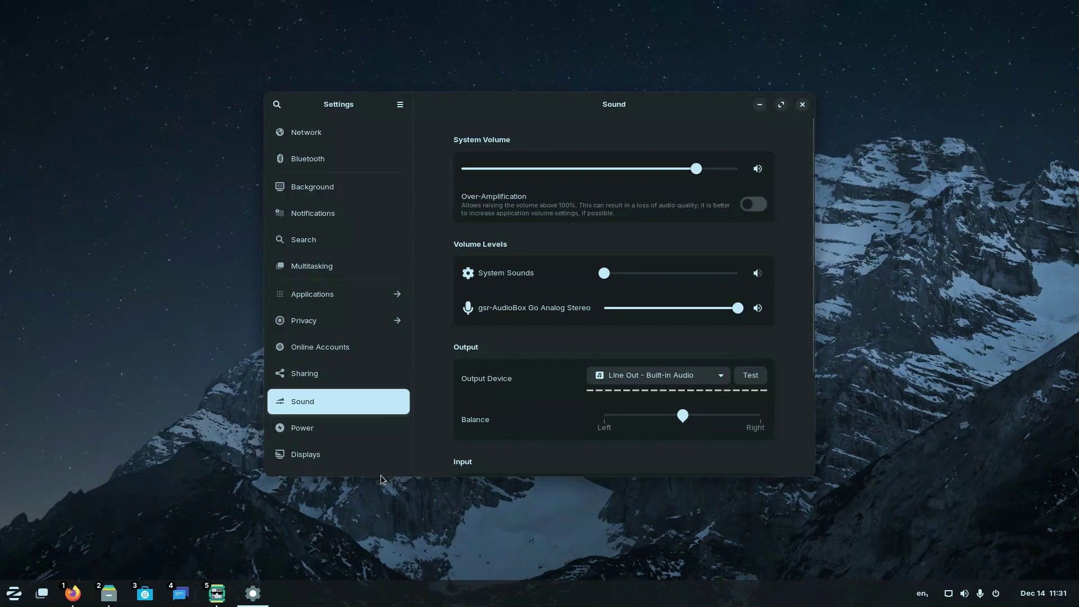
# Repeatedly maximize, restore and reposition the Settings window on screen.
pyautogui.click(781, 105)
pyautogui.doubleClick(770, 36)
pyautogui.doubleClick(675, 106)
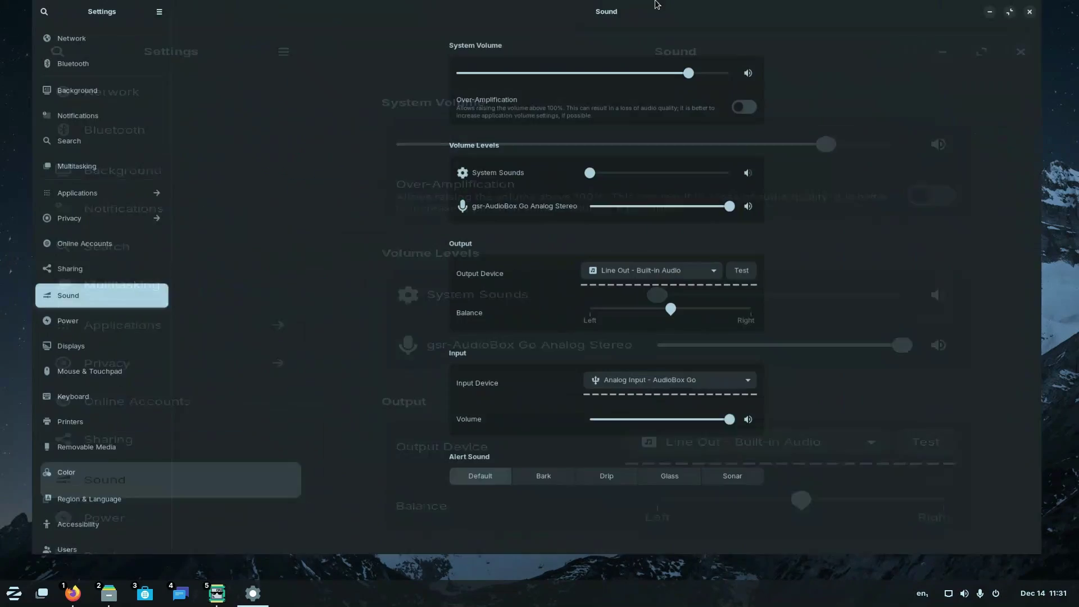
pyautogui.moveTo(674, 18); pyautogui.dragTo(603, 39)
pyautogui.moveTo(485, 14); pyautogui.dragTo(489, 140)
pyautogui.doubleClick(490, 141)
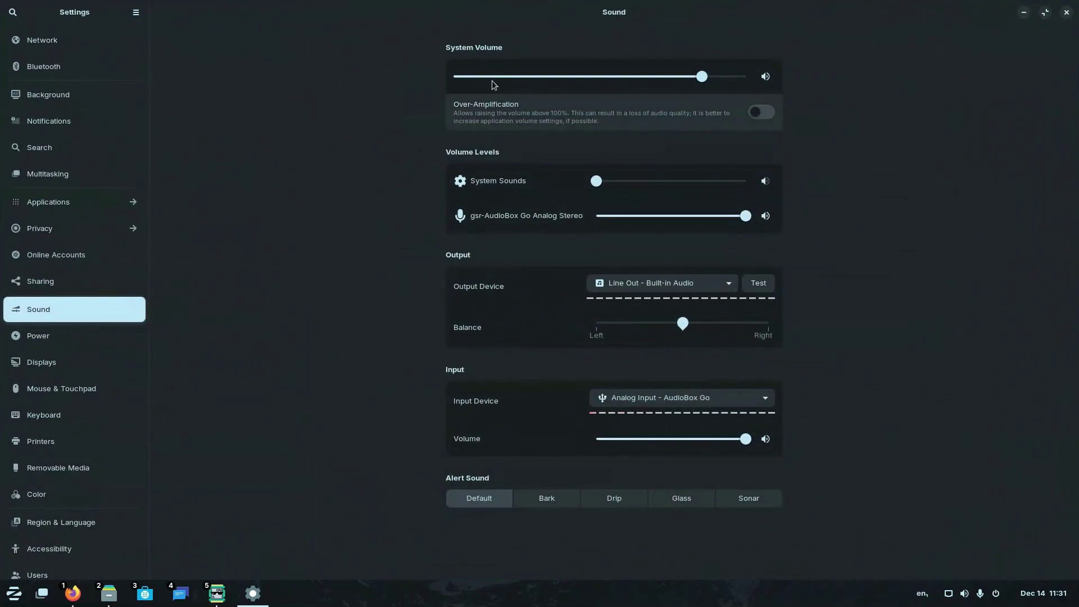
pyautogui.moveTo(471, 18); pyautogui.dragTo(437, 118)
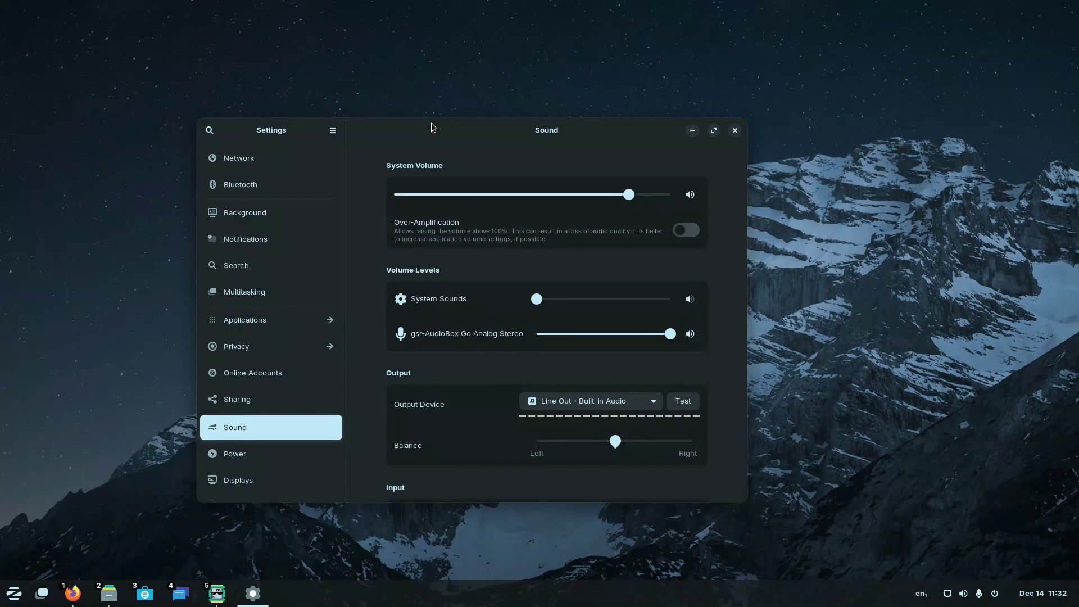
pyautogui.doubleClick(433, 127)
pyautogui.doubleClick(612, 15)
pyautogui.moveTo(568, 133); pyautogui.dragTo(595, 114)
pyautogui.doubleClick(595, 114)
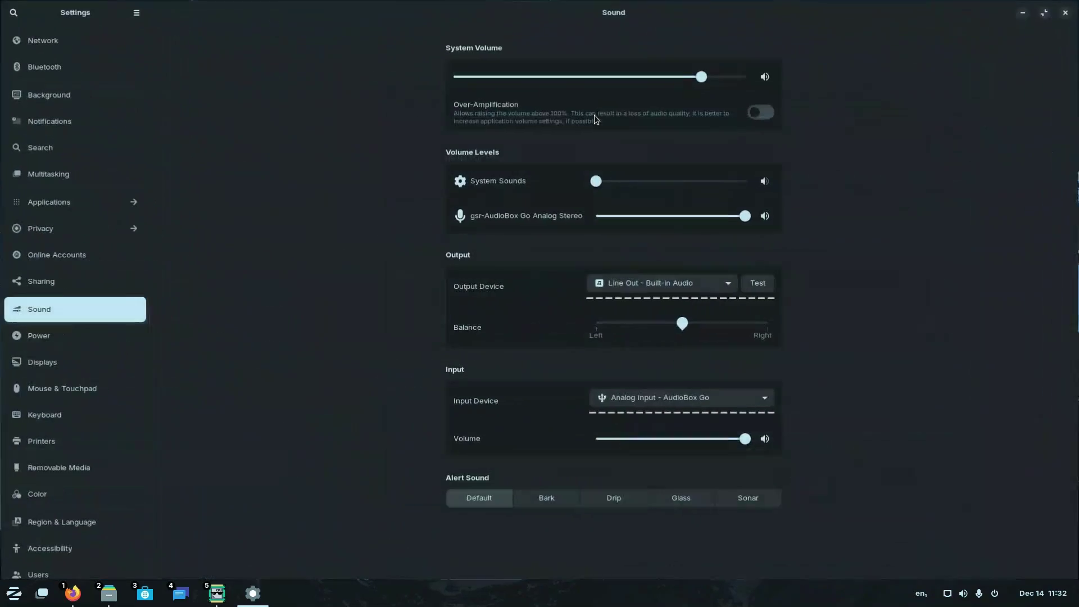
pyautogui.doubleClick(595, 30)
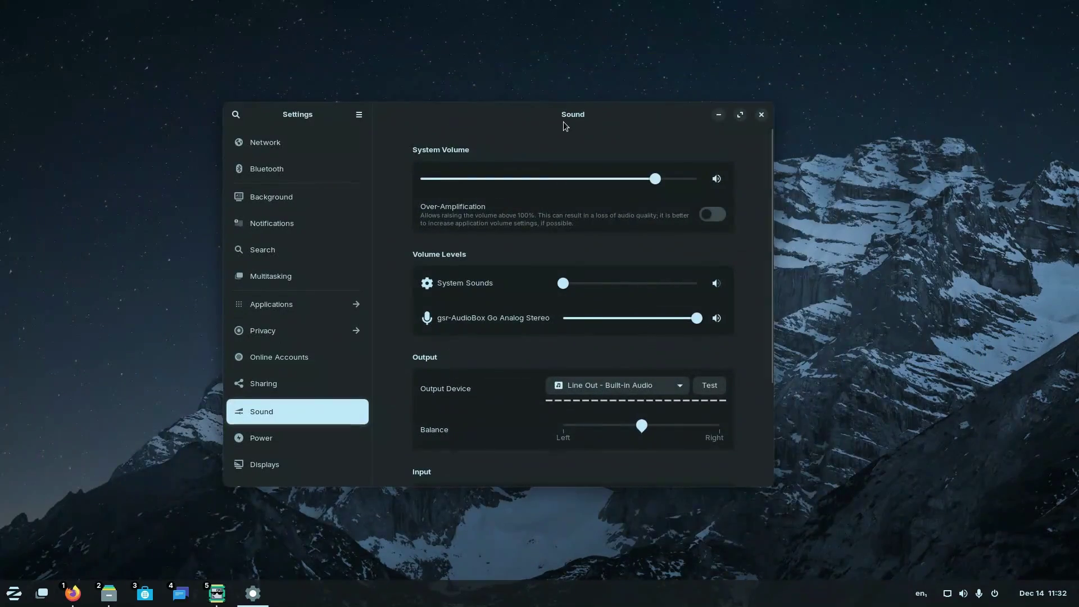
# Maximize Settings and open About, showing Zorin OS 17 Core, 8.0 GiB memory and i3-10100.
pyautogui.doubleClick(563, 121)
pyautogui.doubleClick(539, 16)
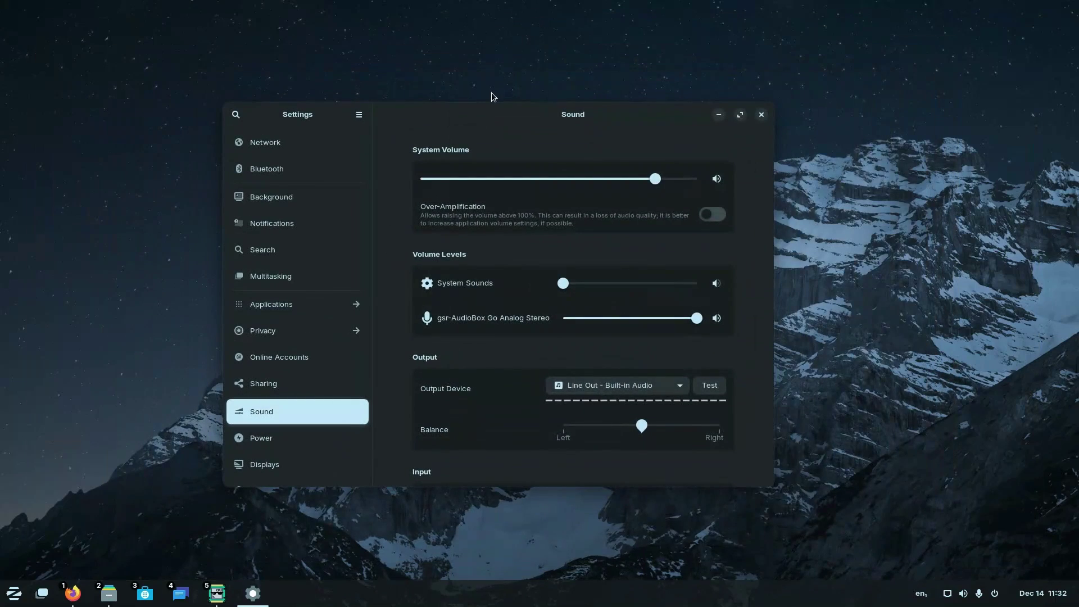
pyautogui.doubleClick(490, 120)
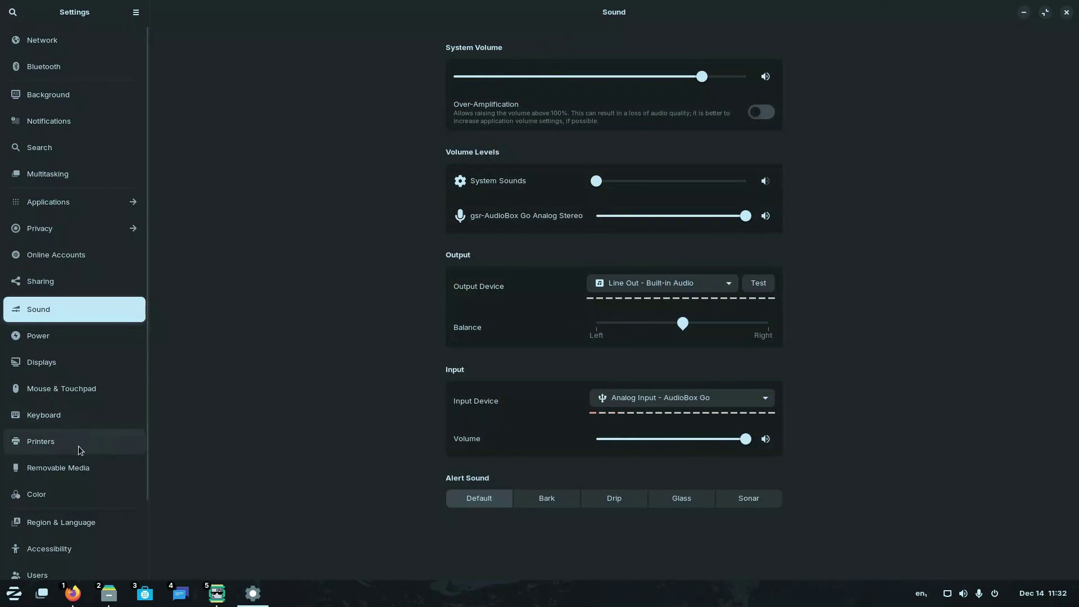
pyautogui.scroll(-4, 79, 446)
pyautogui.click(49, 566)
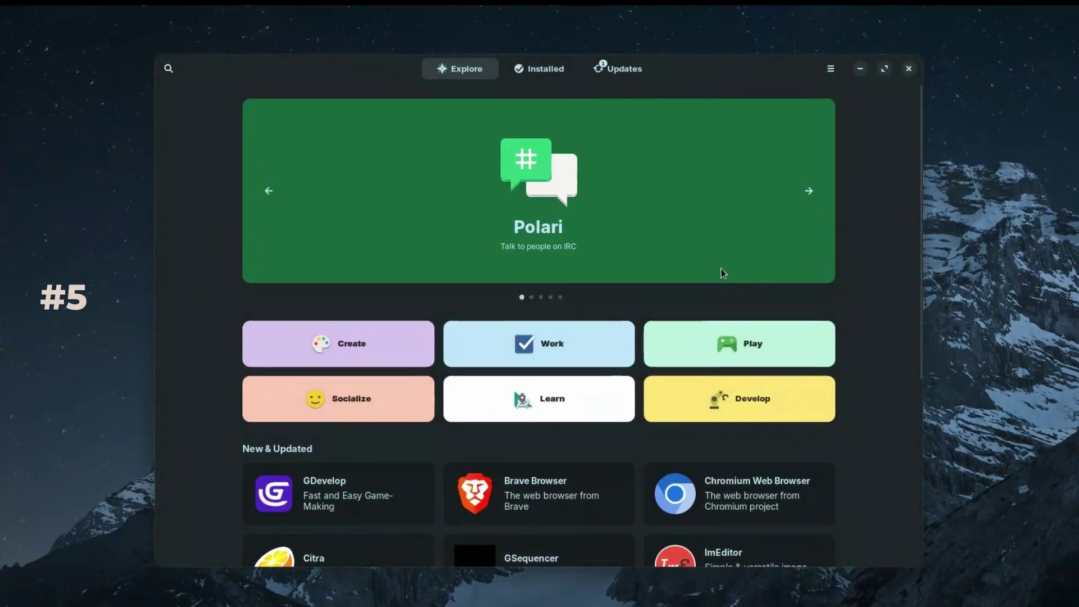
# Check GNOME Software's version, 42.4, in About Software, then close it.
pyautogui.scroll(-3, 725, 276)
pyautogui.scroll(5, 734, 280)
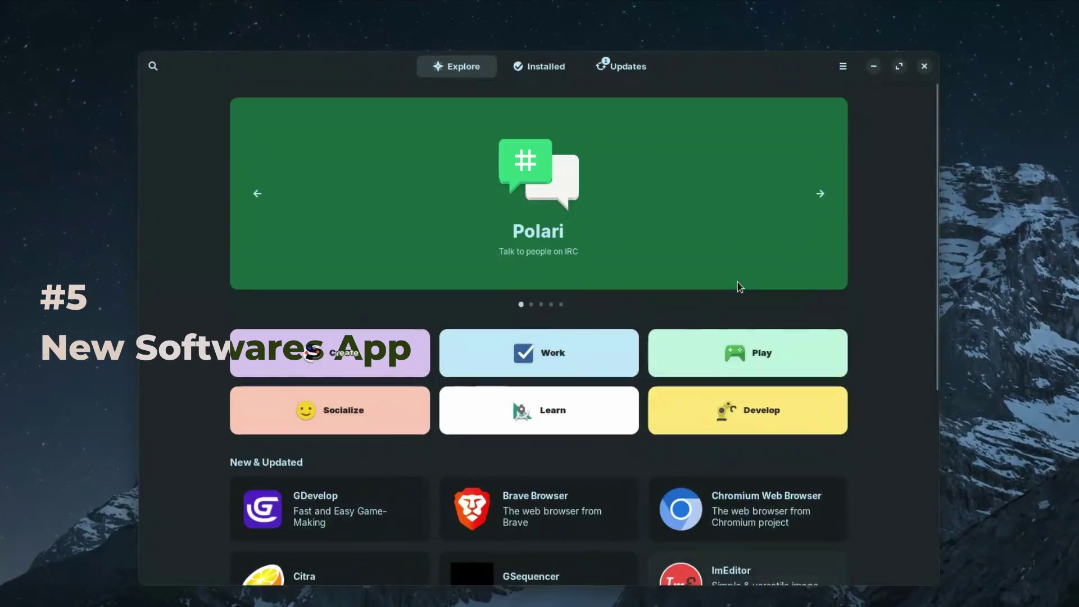
pyautogui.click(847, 65)
pyautogui.click(828, 140)
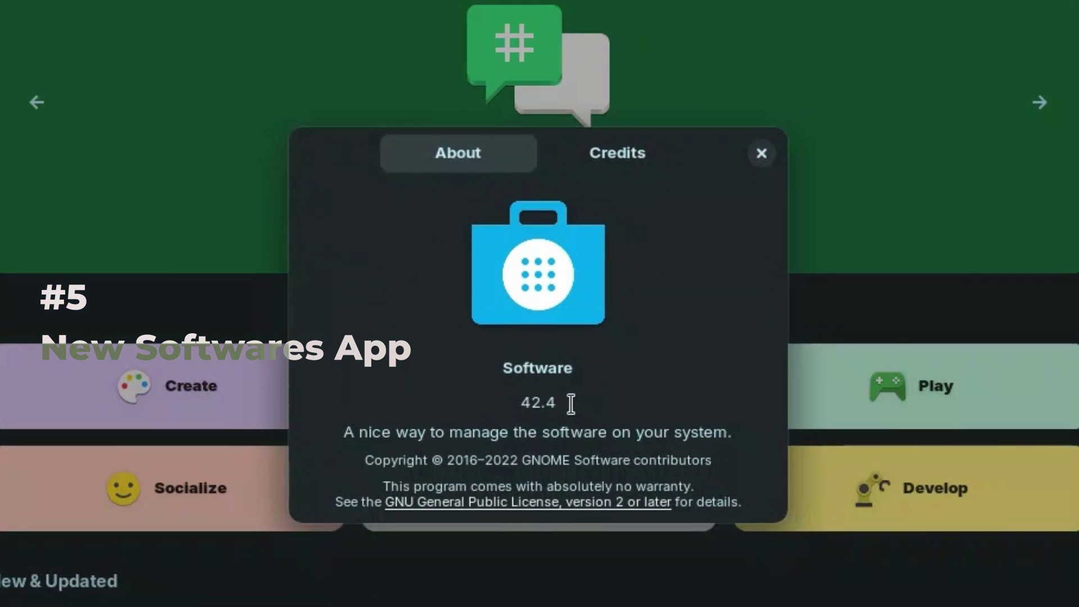
pyautogui.moveTo(571, 400); pyautogui.dragTo(482, 410)
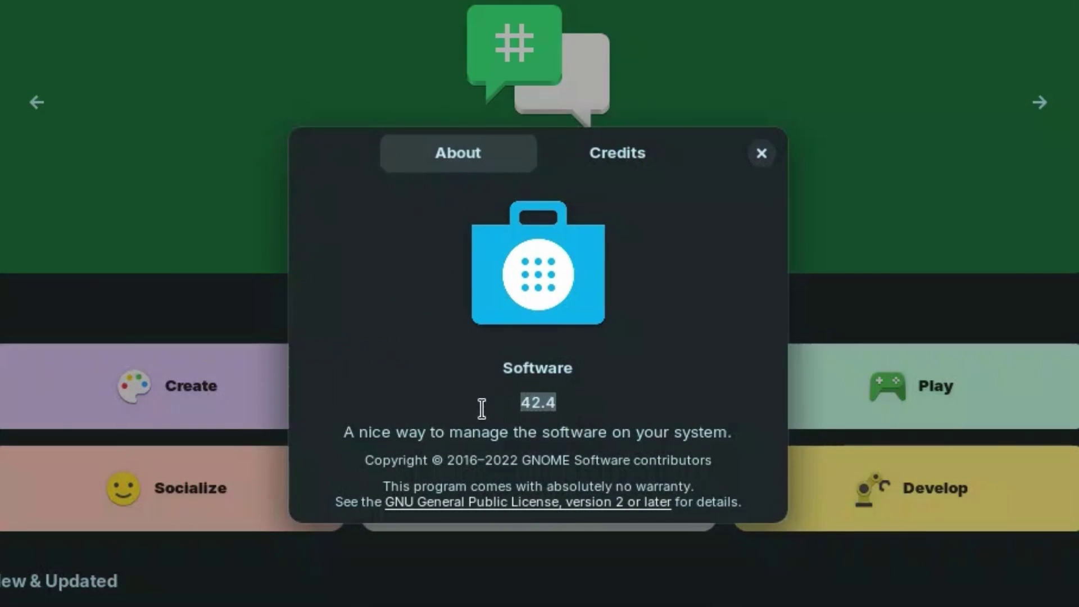
pyautogui.click(756, 158)
# View the Brave Browser and Opera detail pages, returning to Explore after each.
pyautogui.scroll(-5, 596, 312)
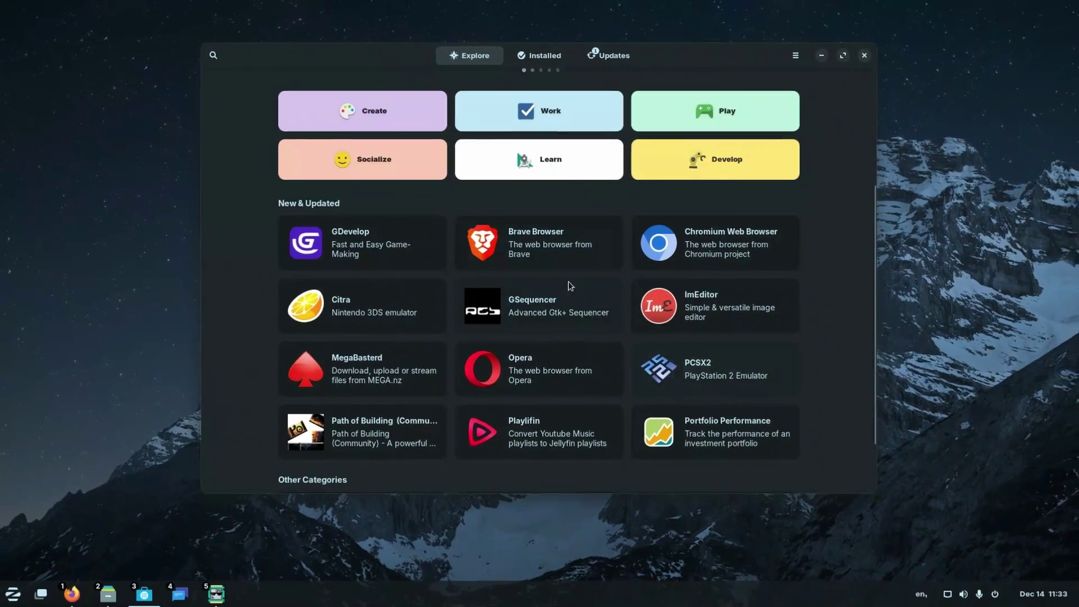
pyautogui.click(545, 265)
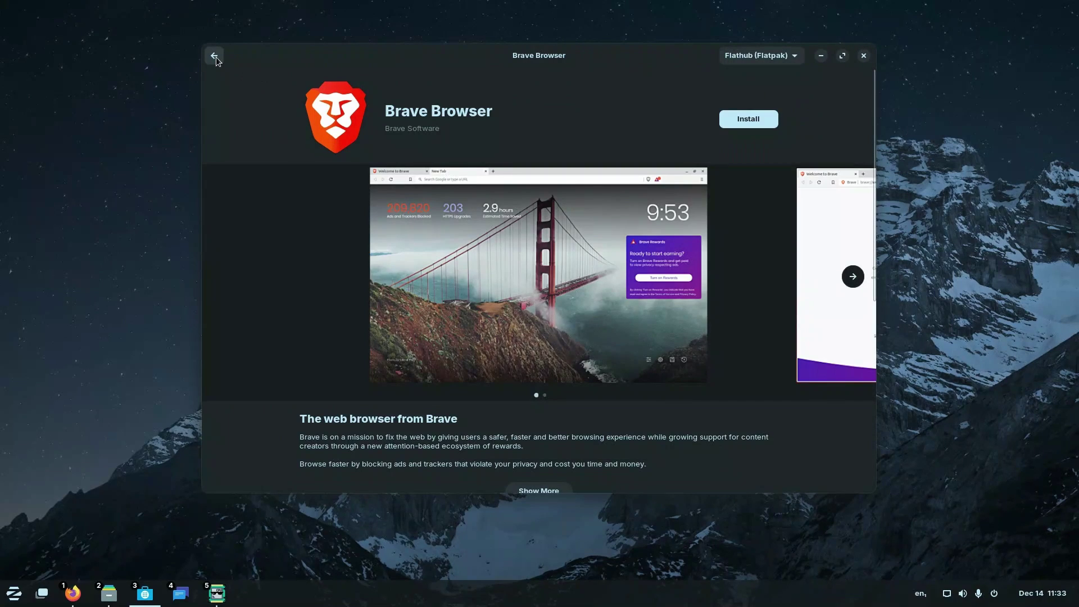
pyautogui.click(214, 57)
pyautogui.click(509, 368)
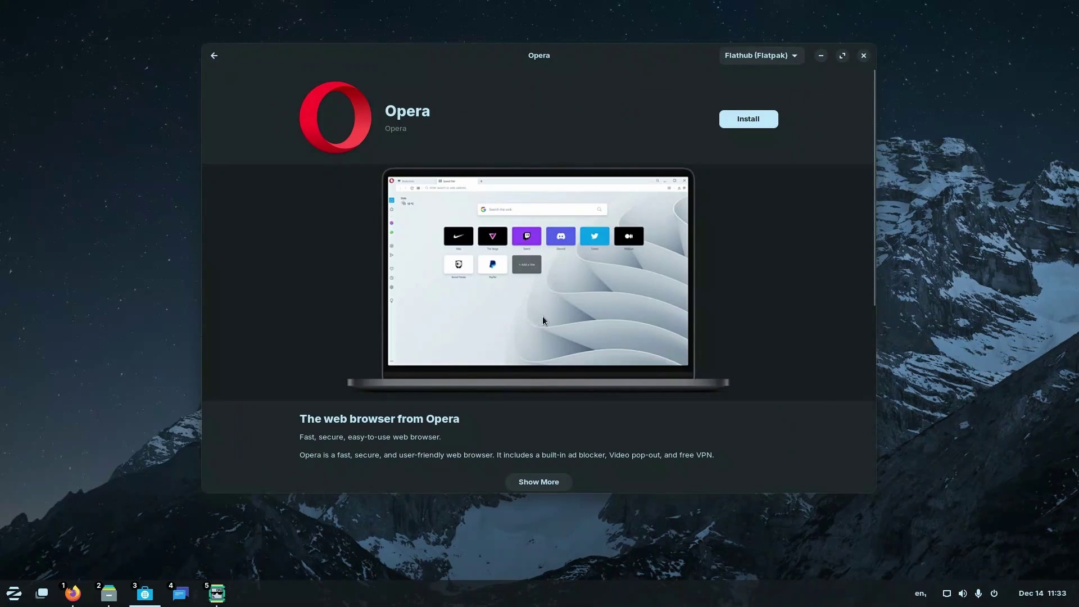
pyautogui.scroll(-3, 542, 319)
pyautogui.scroll(3, 544, 320)
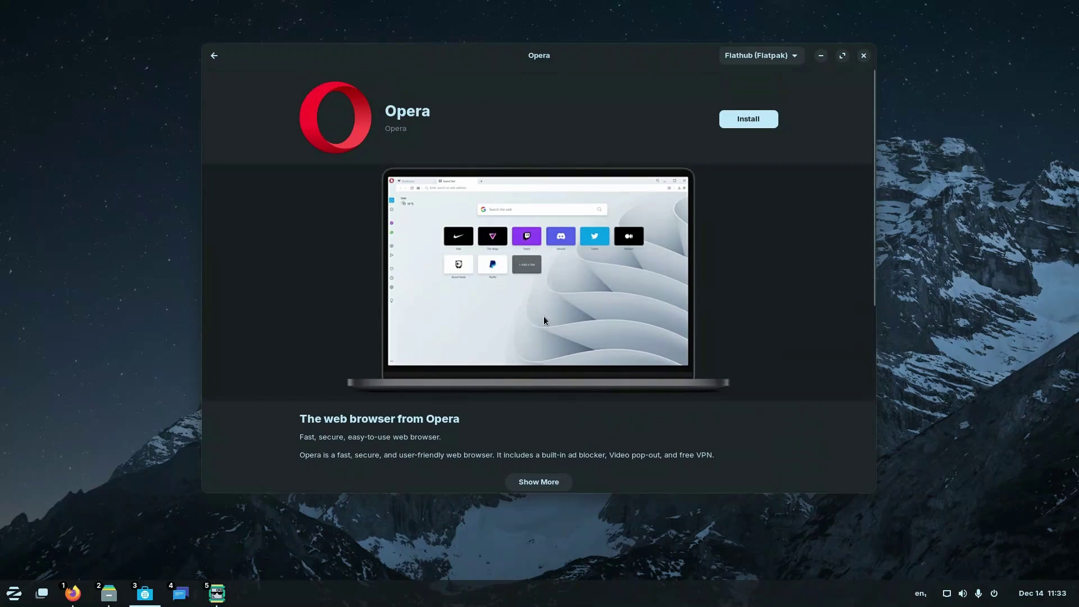
pyautogui.click(214, 56)
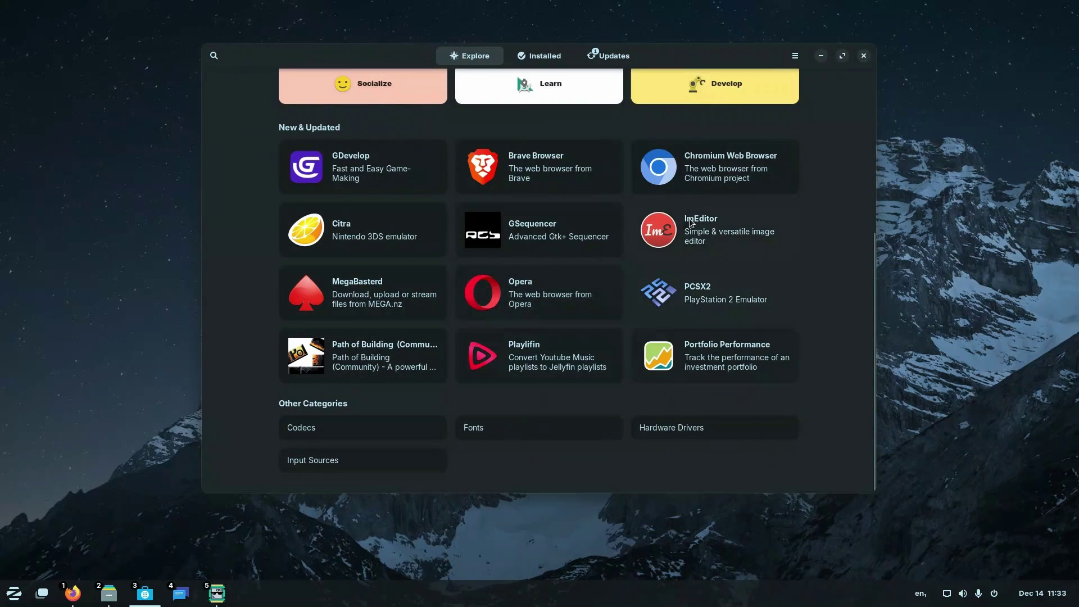
pyautogui.scroll(3, 683, 248)
pyautogui.click(543, 336)
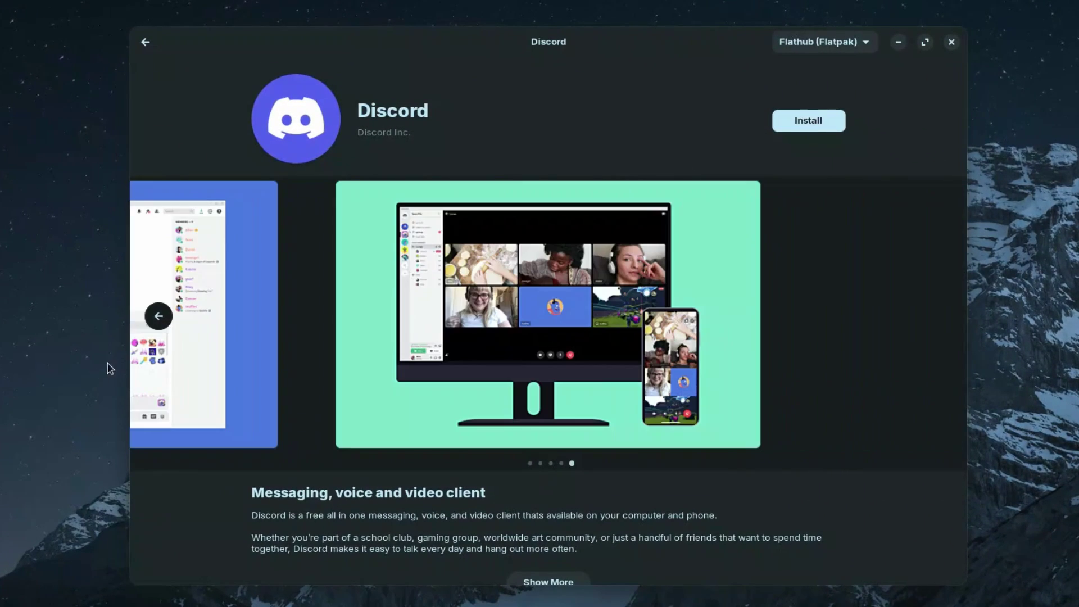
pyautogui.click(146, 43)
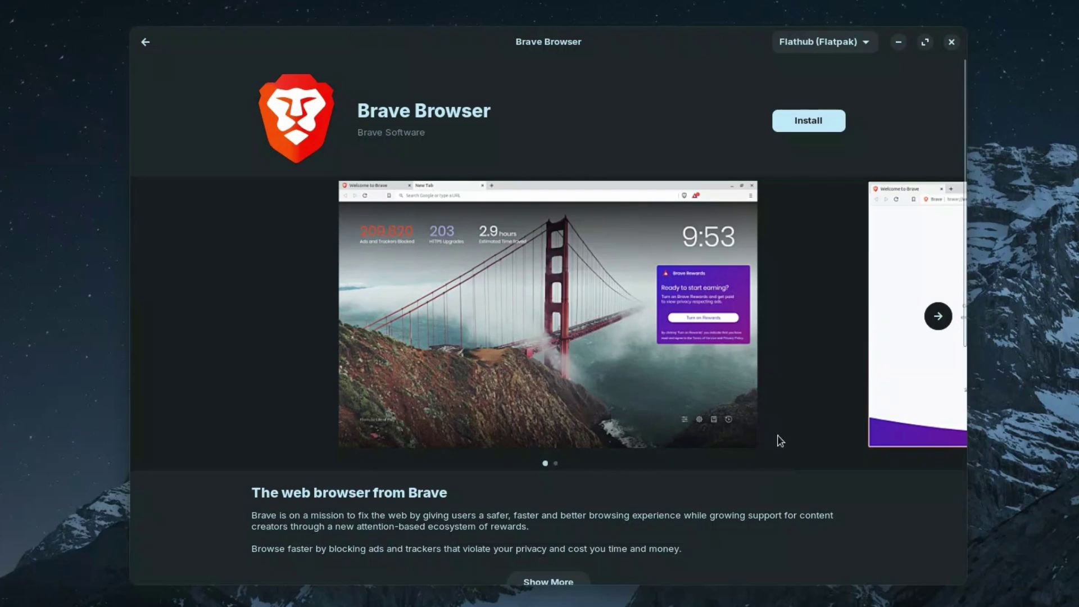
pyautogui.scroll(-3, 809, 444)
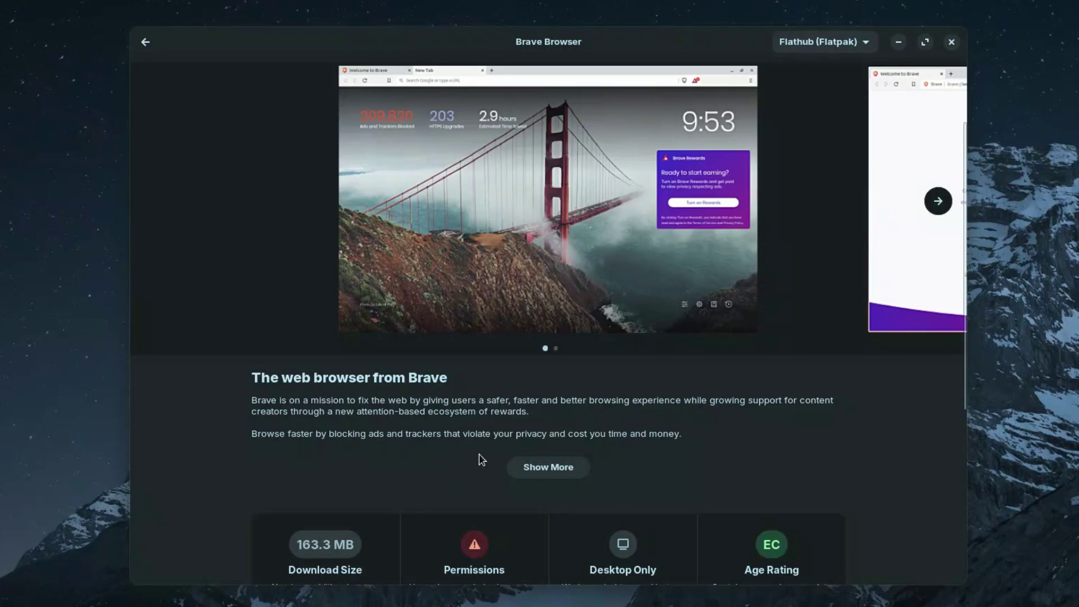
pyautogui.scroll(-7, 508, 427)
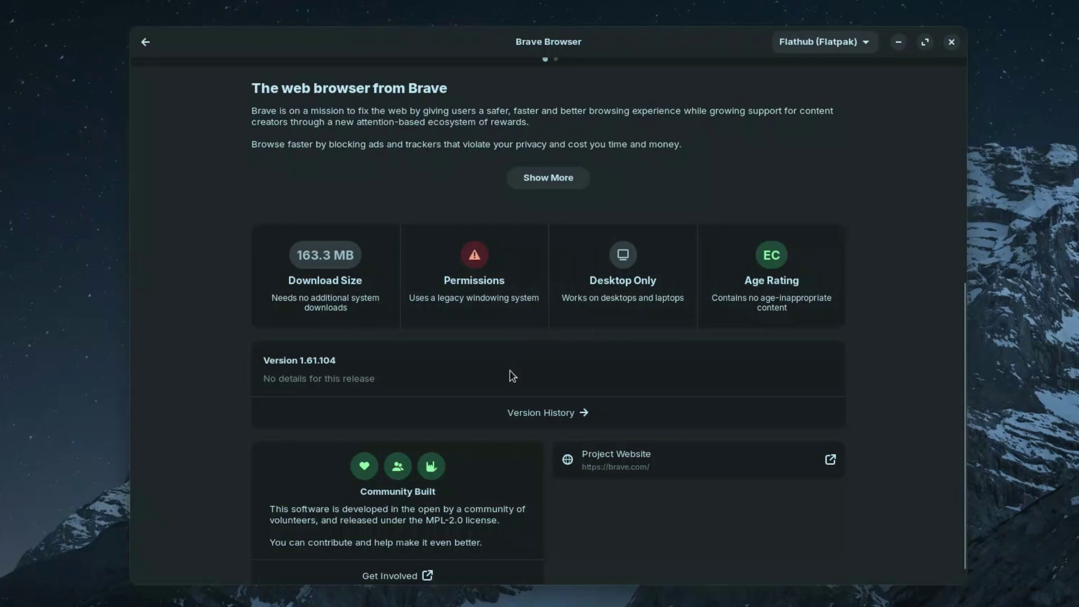
pyautogui.click(797, 50)
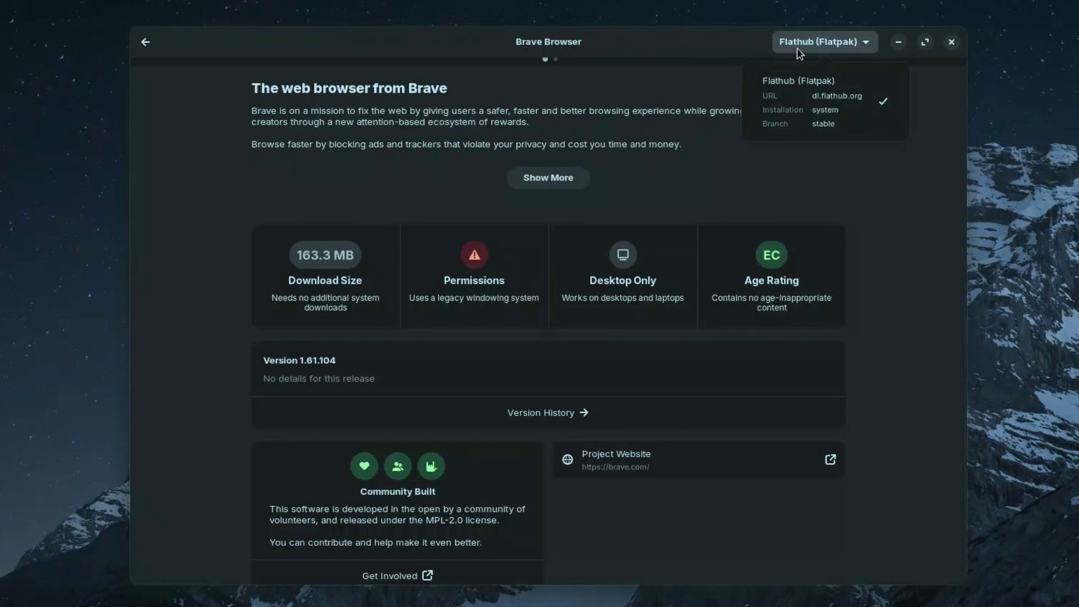
pyautogui.click(796, 171)
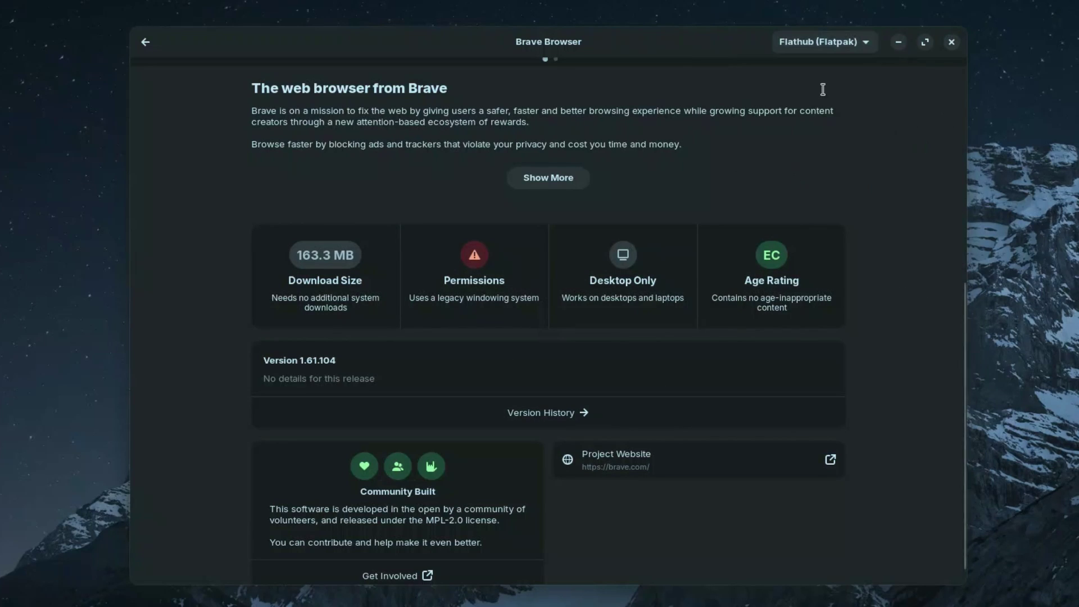
# Go to the installed applications list and open Archive Manager's details page.
pyautogui.click(147, 43)
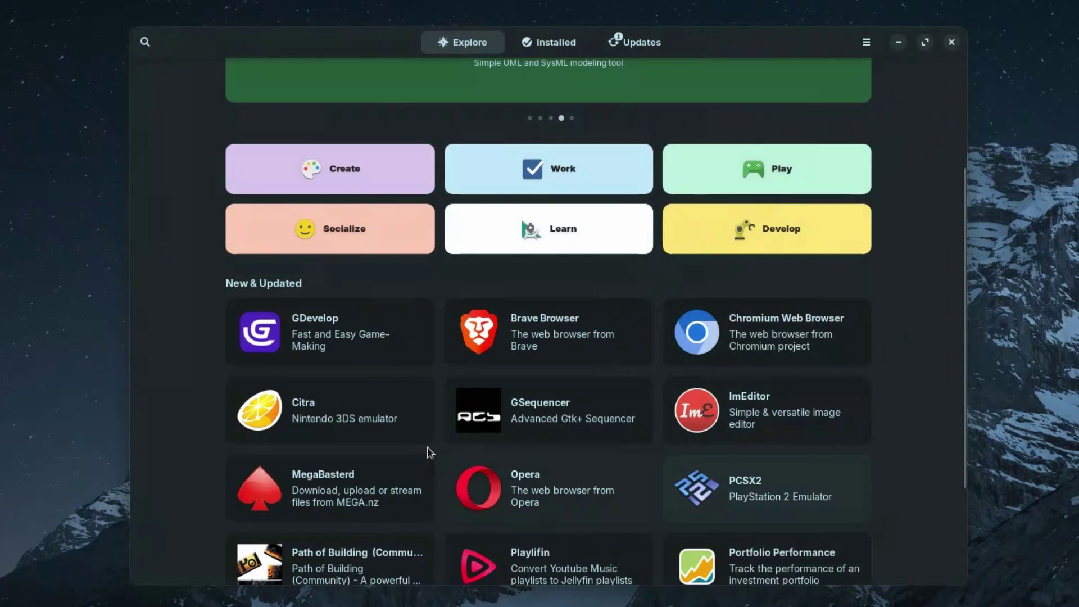
pyautogui.scroll(3, 561, 129)
pyautogui.click(549, 42)
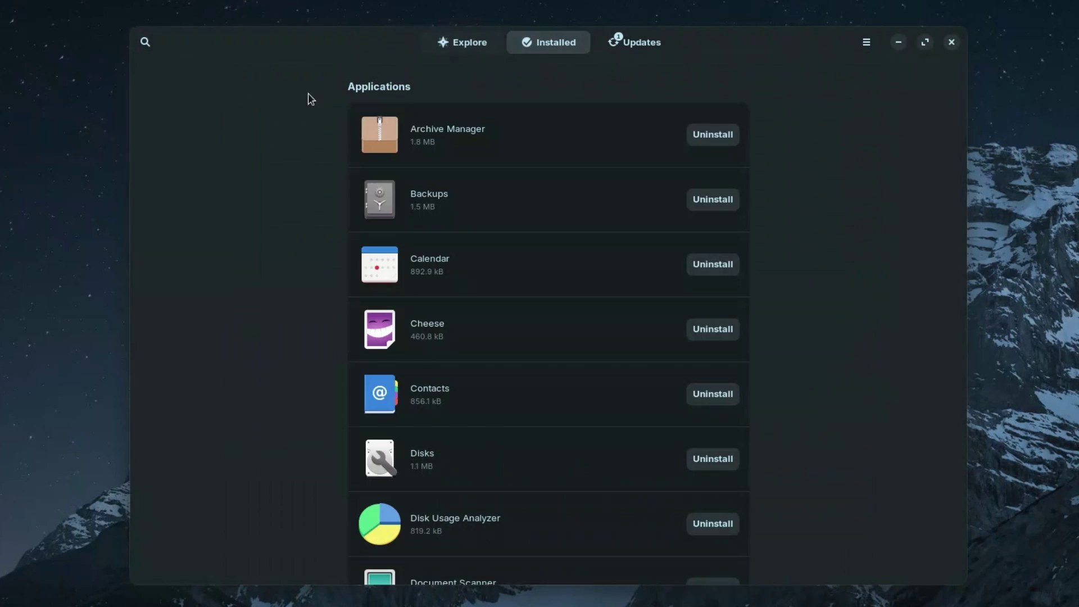
pyautogui.click(412, 133)
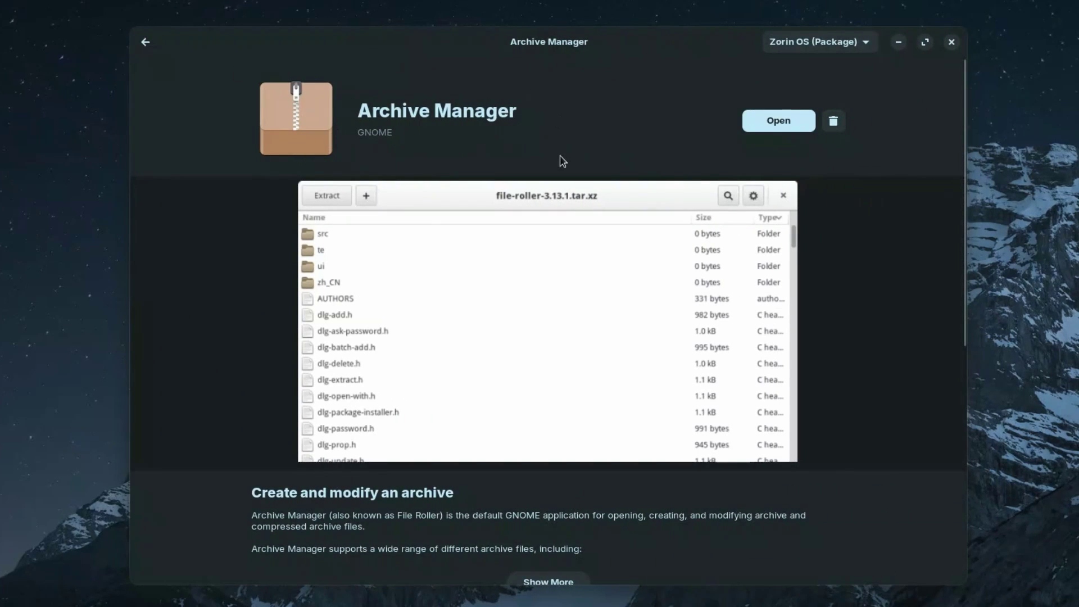
# Switch Archive Manager's source to Flathub (Flatpak) to view the File Roller listing.
pyautogui.click(783, 42)
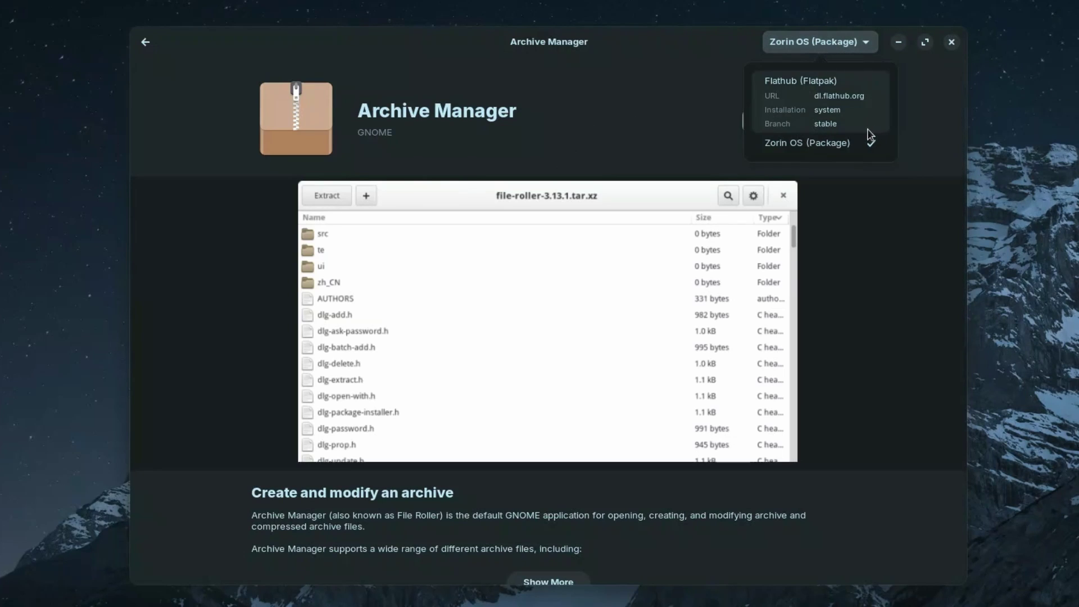
pyautogui.click(824, 110)
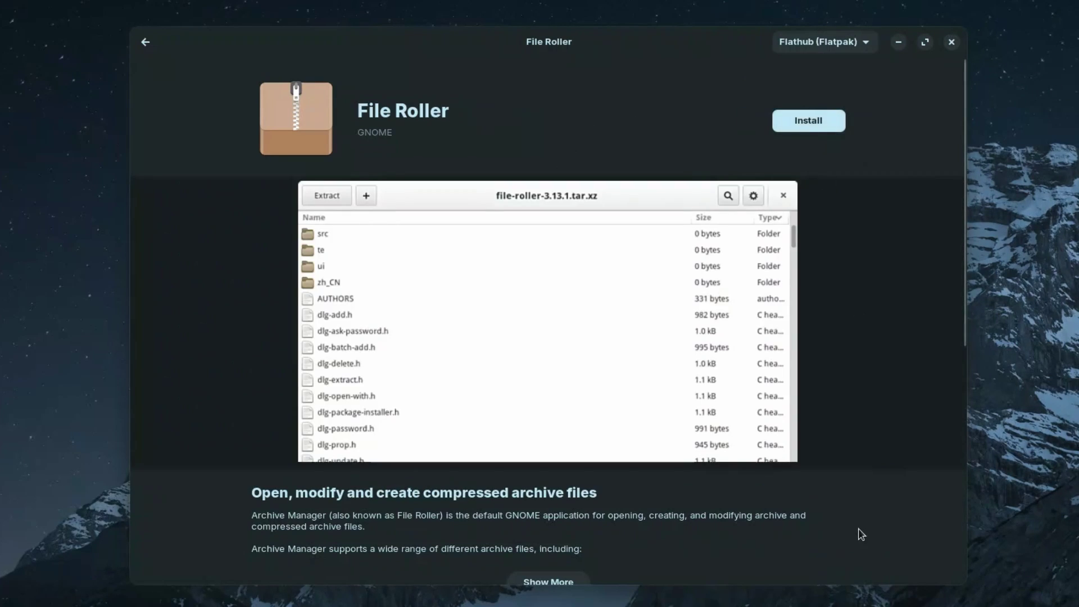
pyautogui.scroll(-4, 830, 523)
pyautogui.scroll(2, 885, 299)
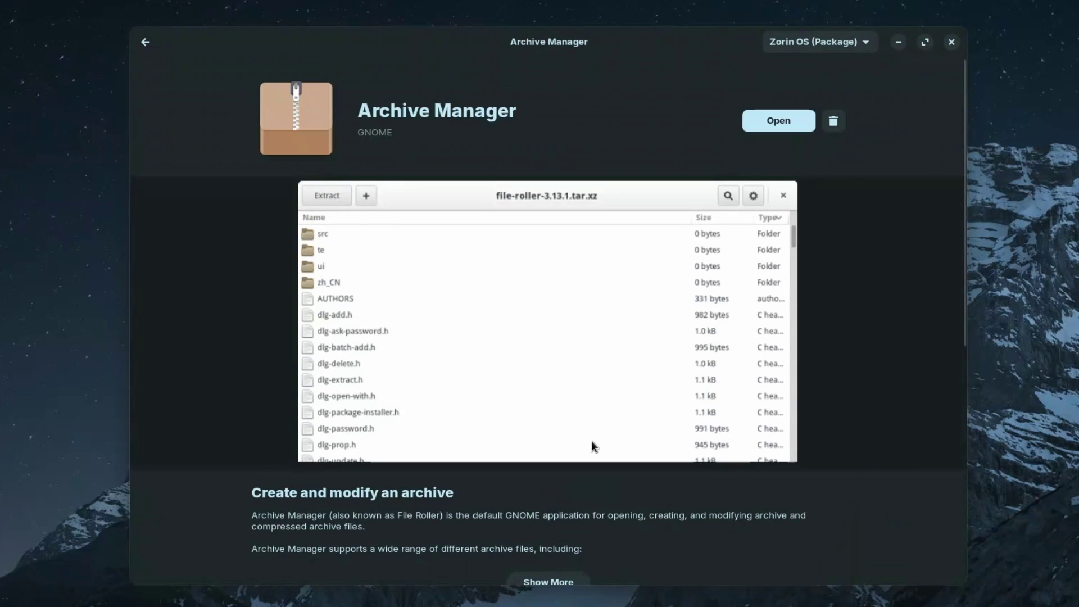
pyautogui.scroll(-3, 593, 445)
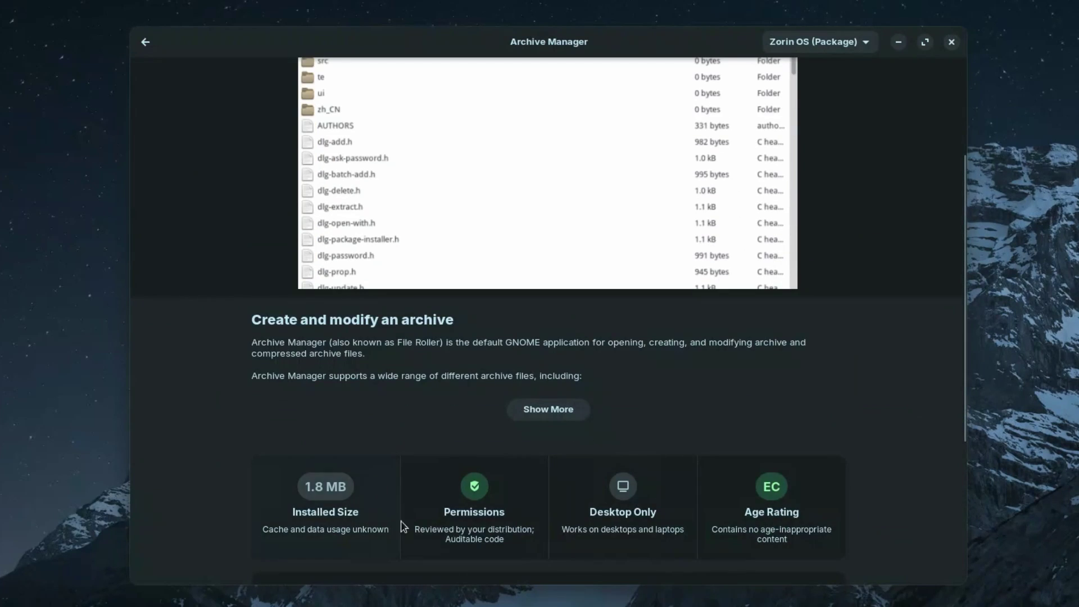
# Switch back to the Zorin OS (Package) source and shrink the Software window.
pyautogui.click(803, 46)
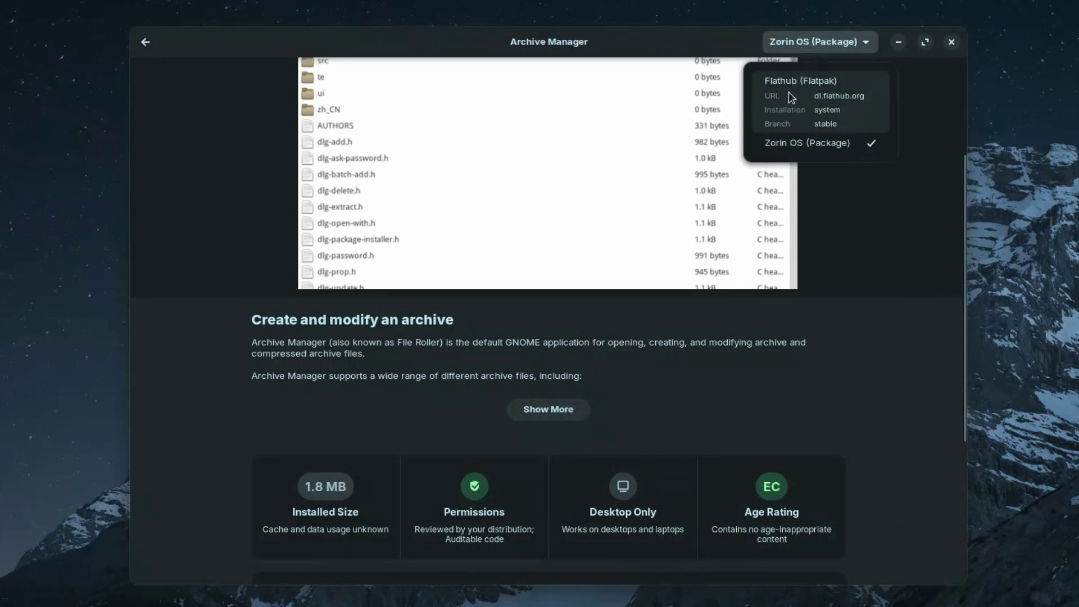
pyautogui.click(789, 93)
pyautogui.scroll(-4, 766, 337)
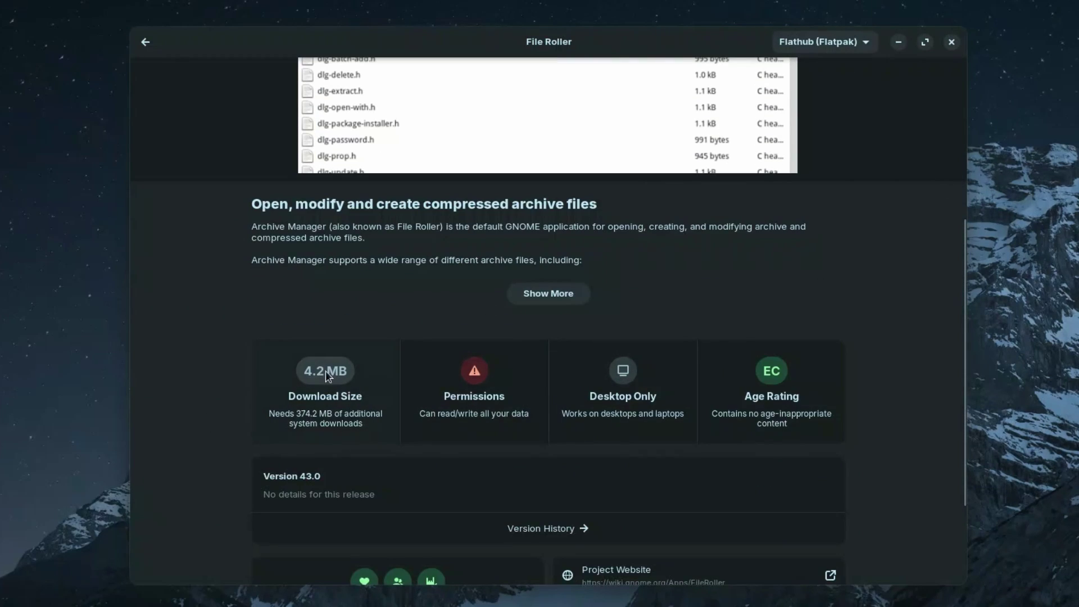
pyautogui.press('super')
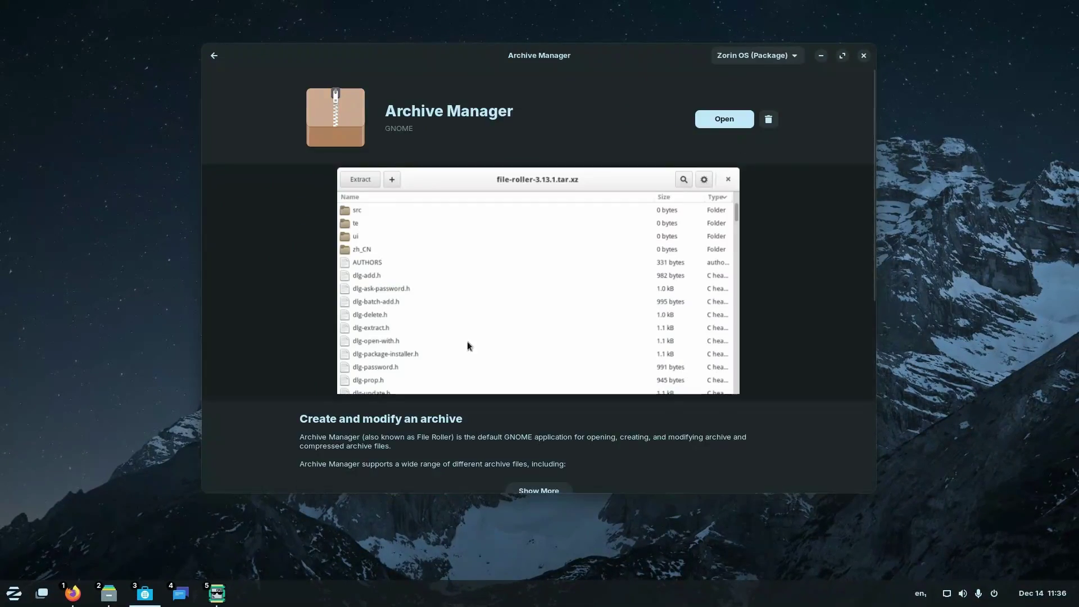
pyautogui.scroll(-6, 465, 344)
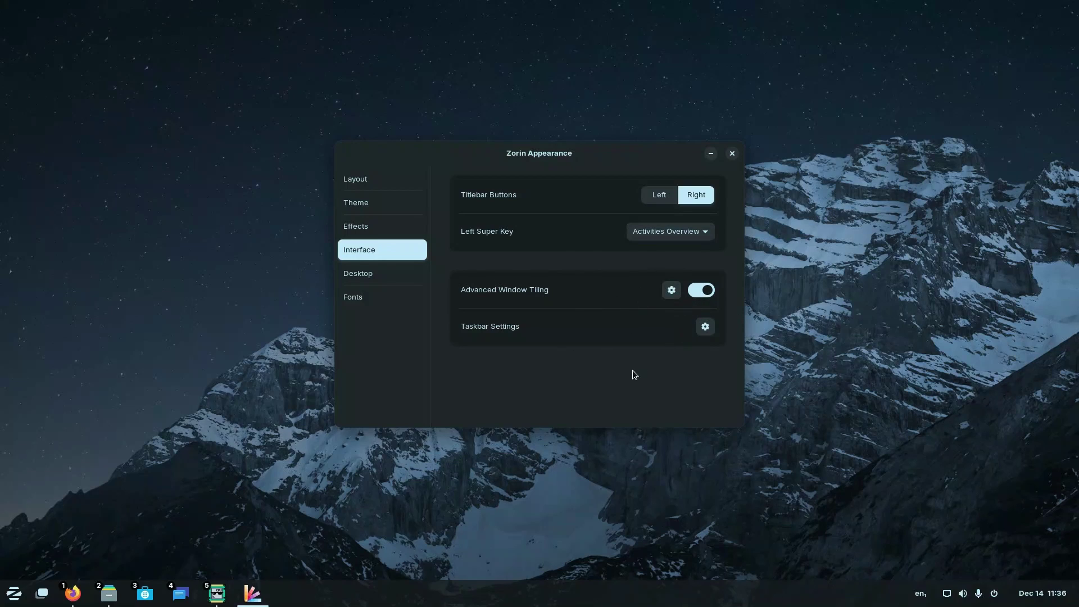
# Look over the Advanced Window Tiling settings and the Taskbar Settings window, then close both.
pyautogui.click(671, 290)
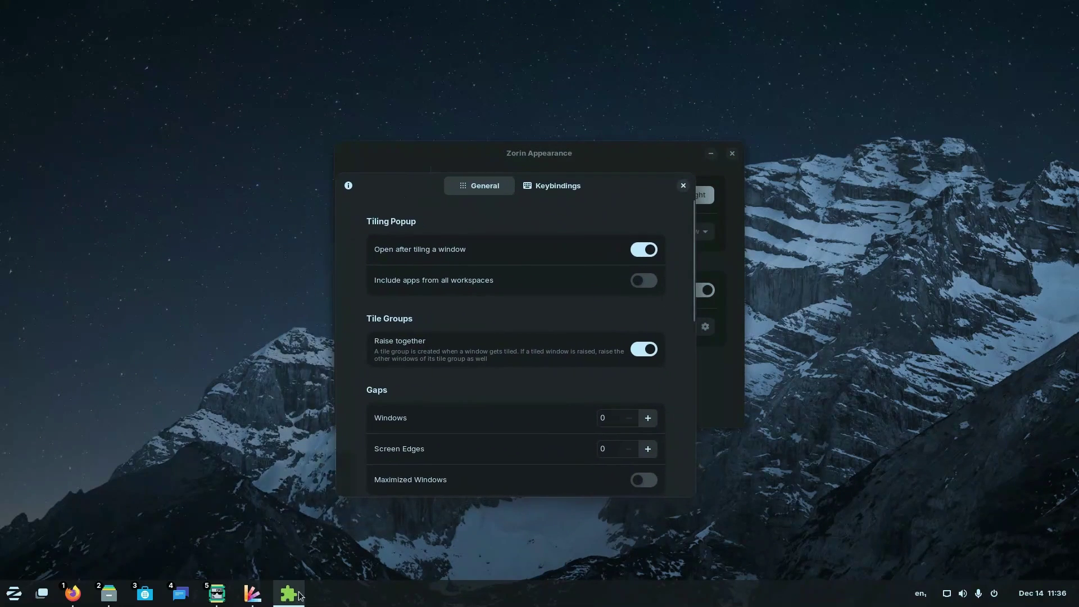
pyautogui.click(684, 186)
pyautogui.rightClick(426, 597)
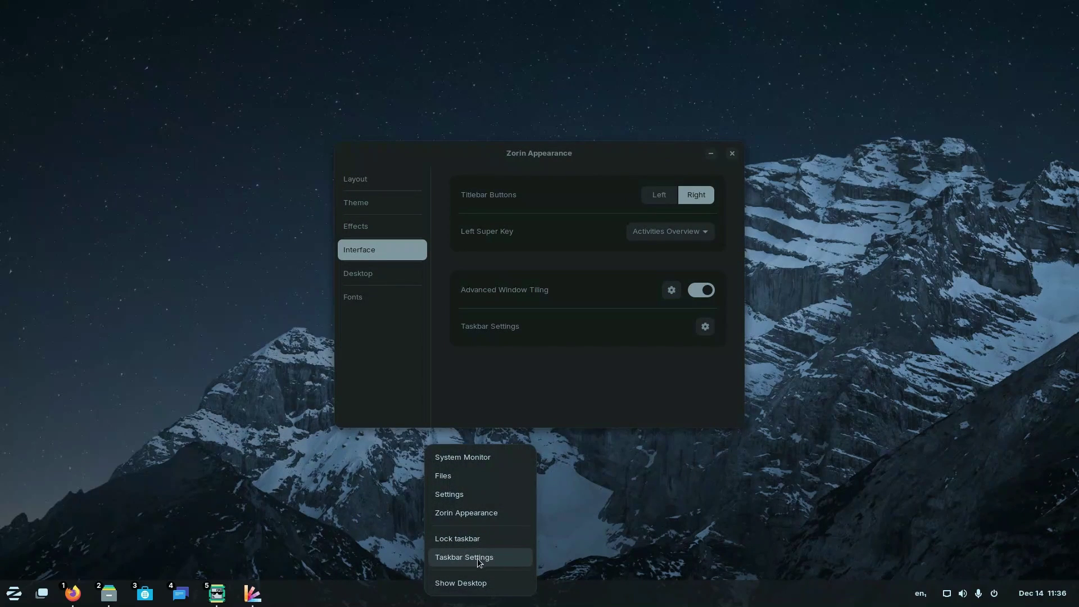
pyautogui.click(461, 558)
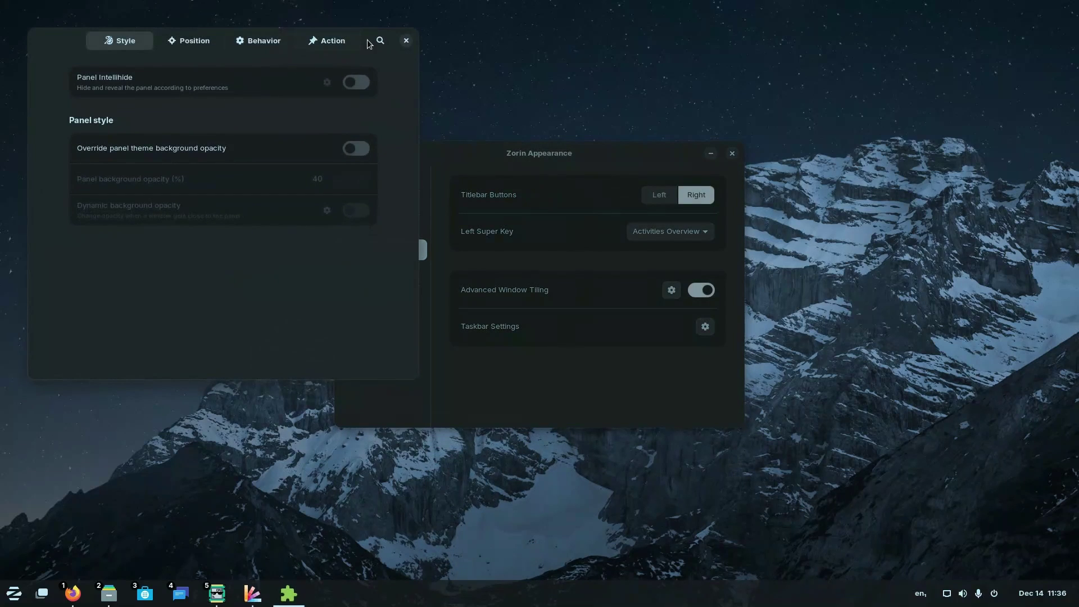
pyautogui.moveTo(369, 44); pyautogui.dragTo(427, 168)
pyautogui.click(549, 406)
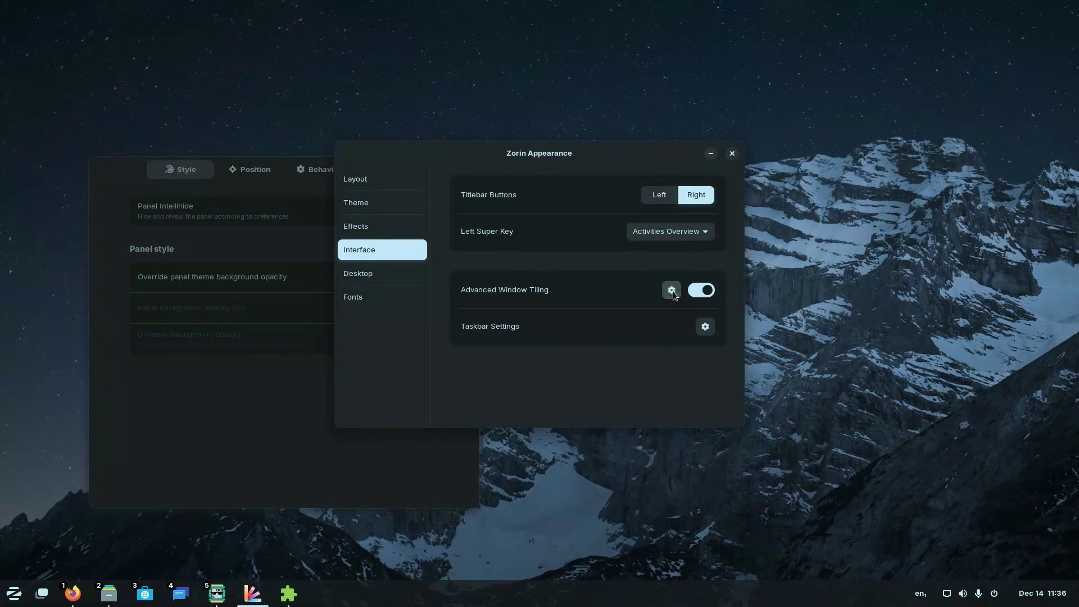
pyautogui.click(585, 389)
pyautogui.click(272, 318)
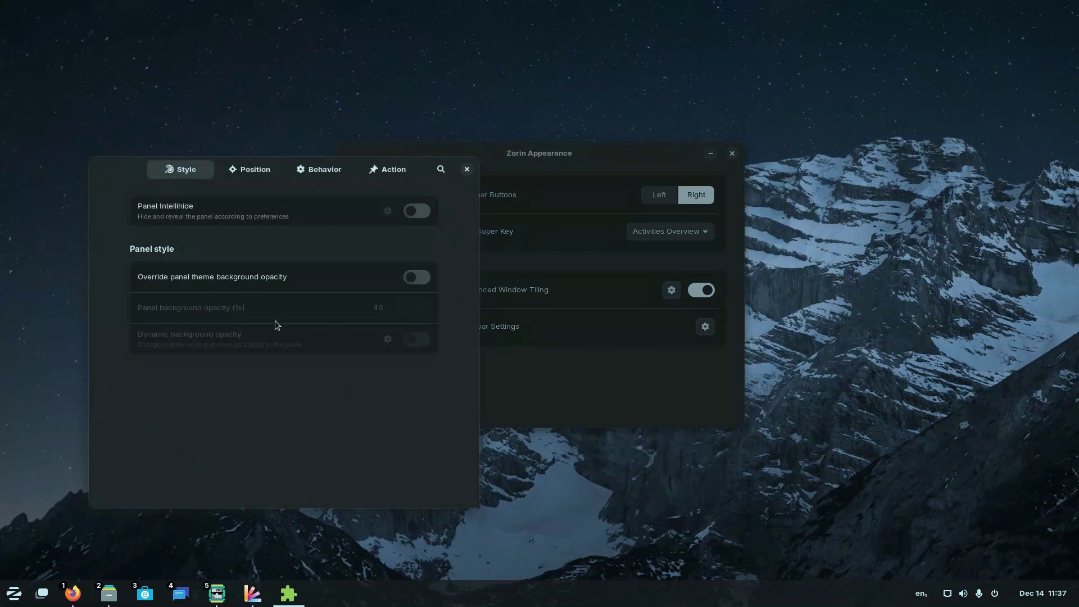
pyautogui.click(467, 169)
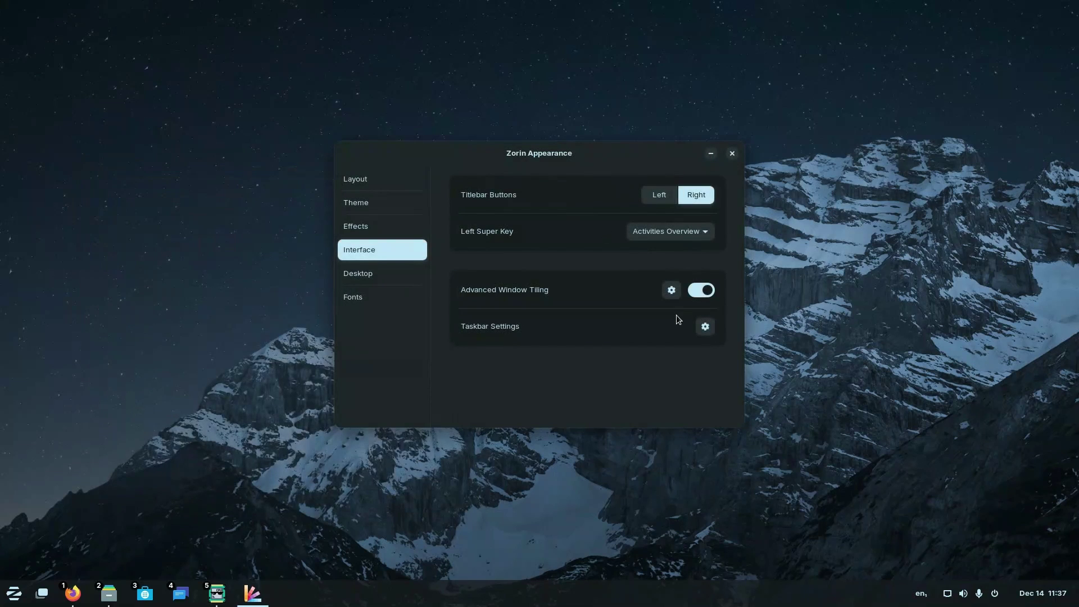
# Open the window tiling settings and try Super+Left, Right, Up and Down on it.
pyautogui.click(671, 289)
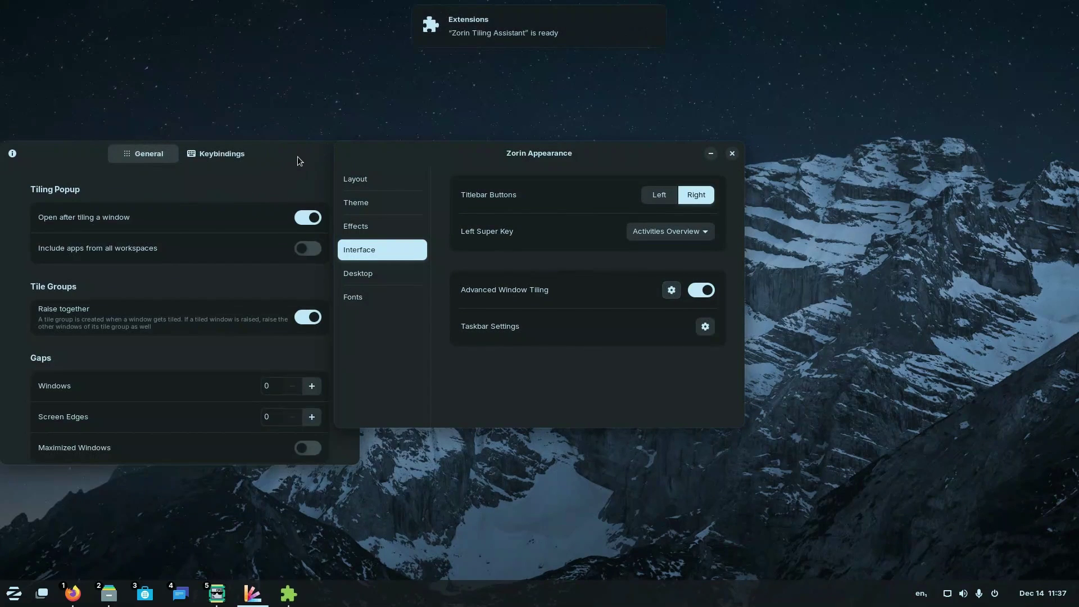
pyautogui.moveTo(297, 156); pyautogui.dragTo(440, 160)
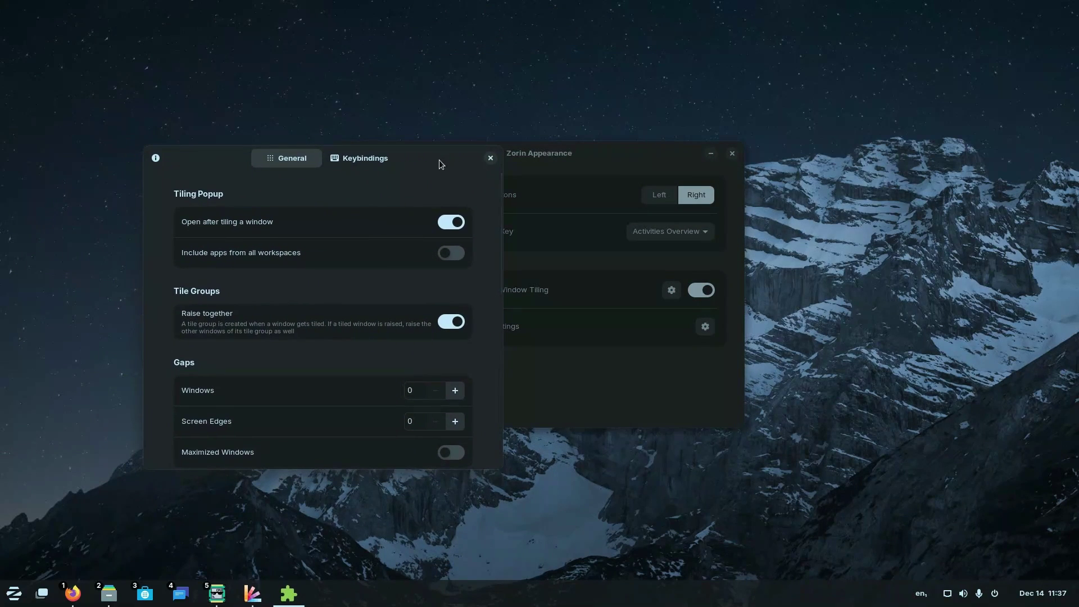
pyautogui.moveTo(202, 166); pyautogui.dragTo(289, 111)
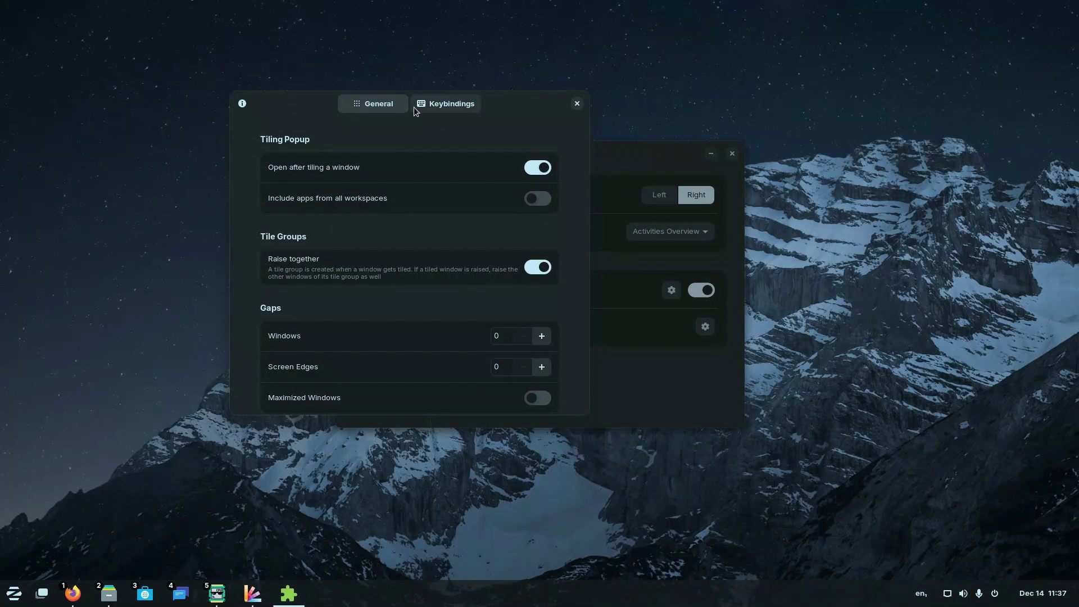
pyautogui.press('super+Left')
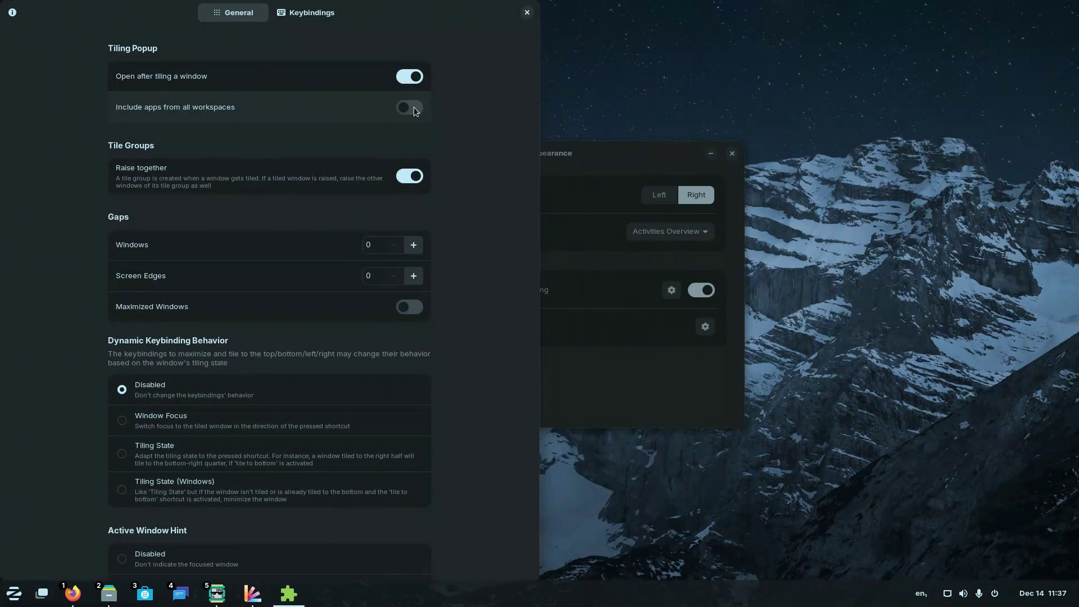
pyautogui.press('super+Right')
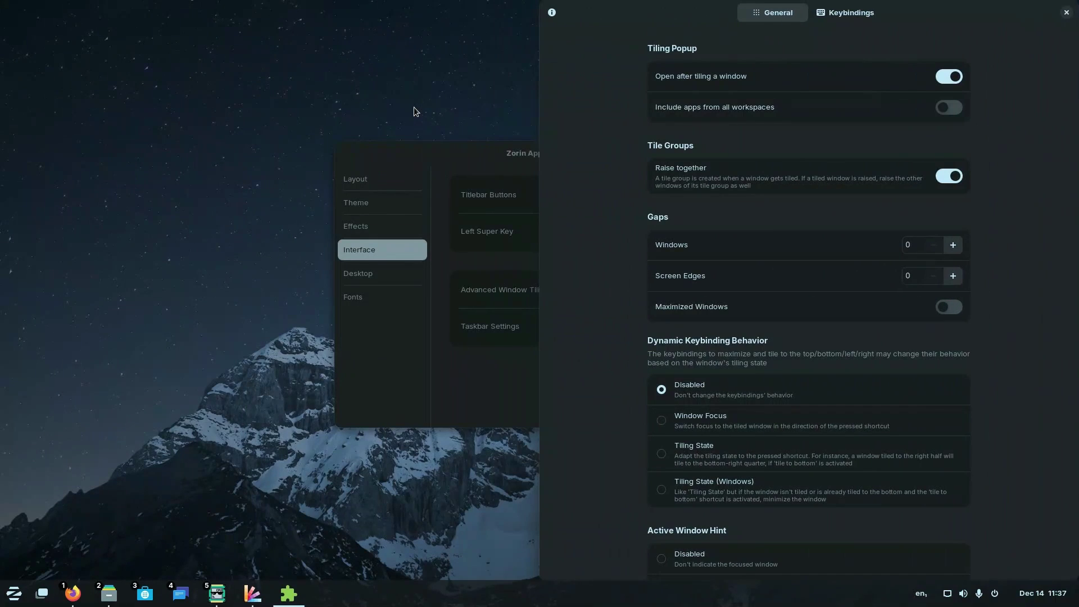
pyautogui.press('super+Up')
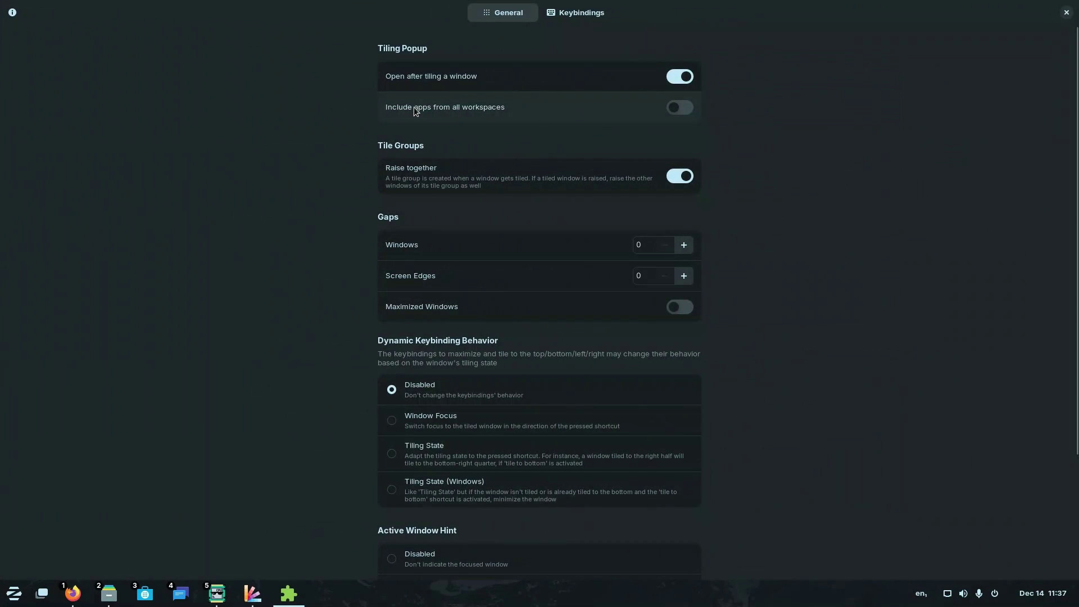
pyautogui.press('super+Down')
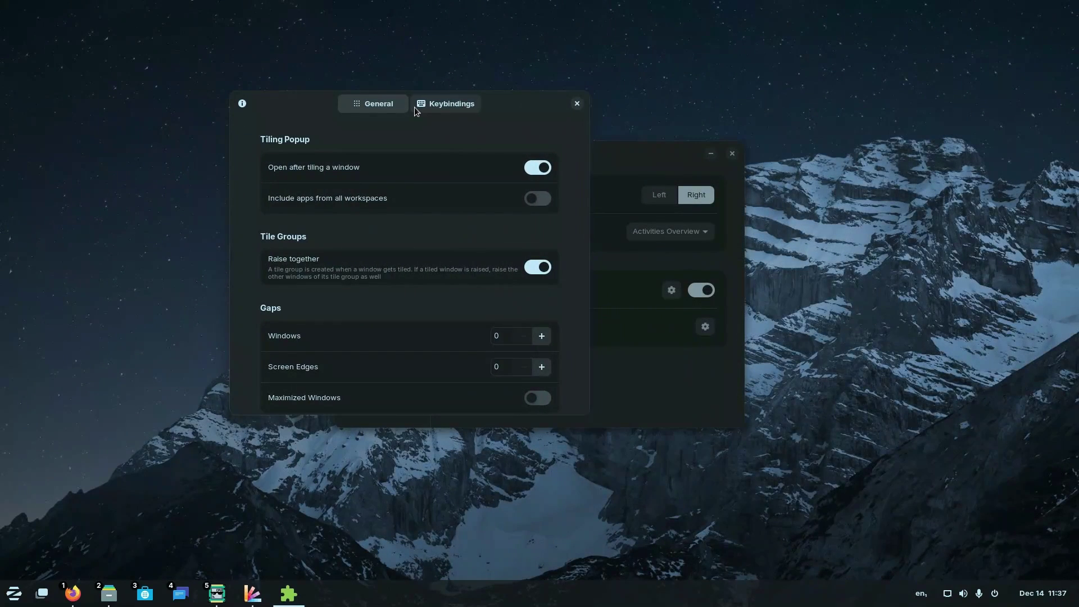
# Snap the tiling settings window to the right half and show the Keybindings list.
pyautogui.moveTo(512, 105); pyautogui.dragTo(572, 99)
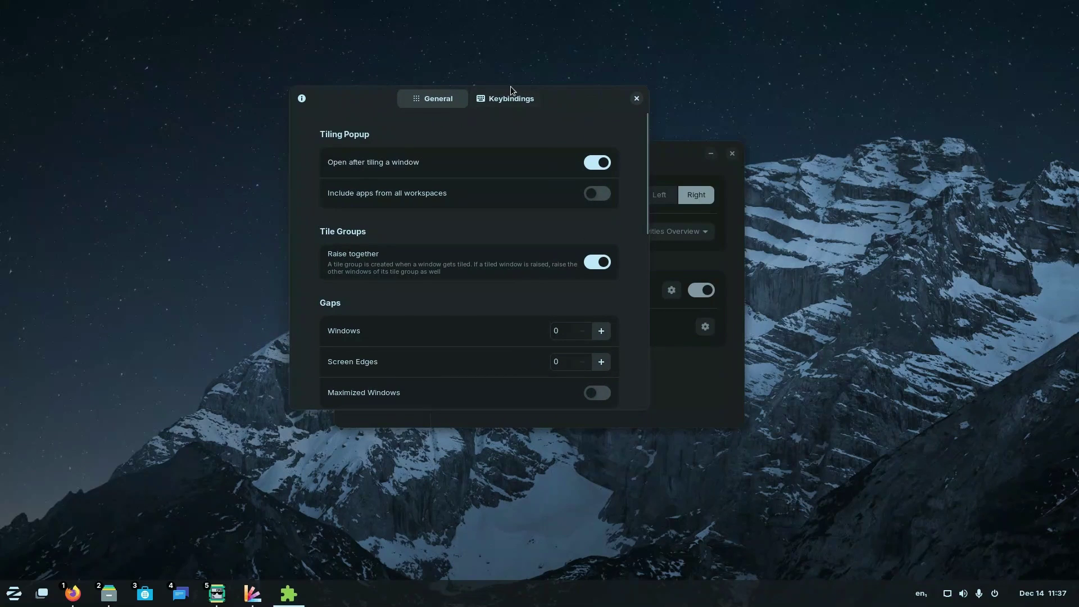
pyautogui.press('super+Right')
pyautogui.click(844, 12)
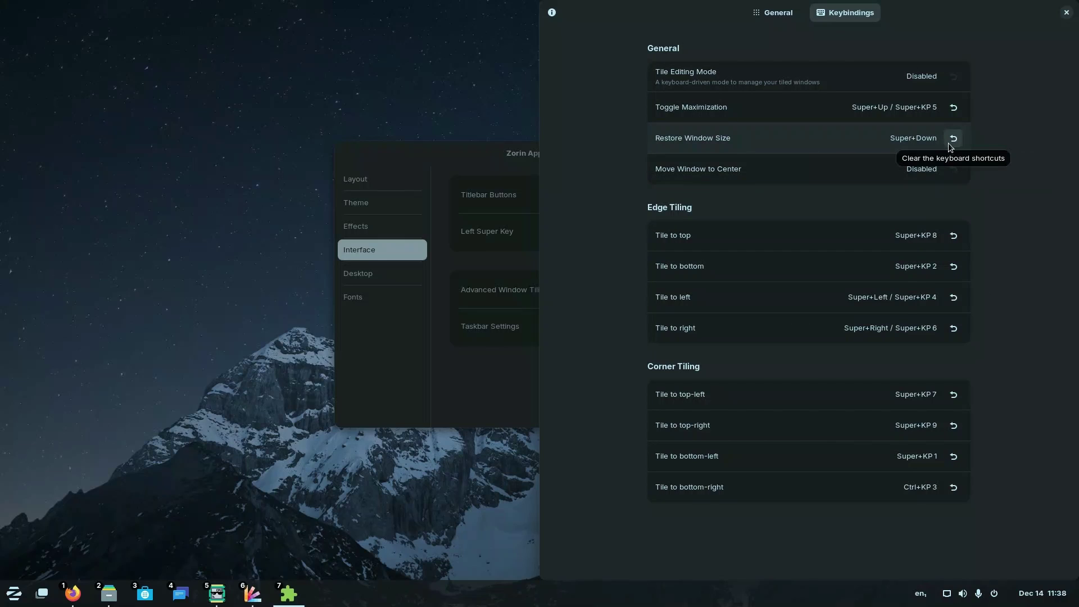
# Disable Tile to bottom-right, bind Move Window to Center to Ctrl+1, then centre the window using Ctrl+1.
pyautogui.click(953, 487)
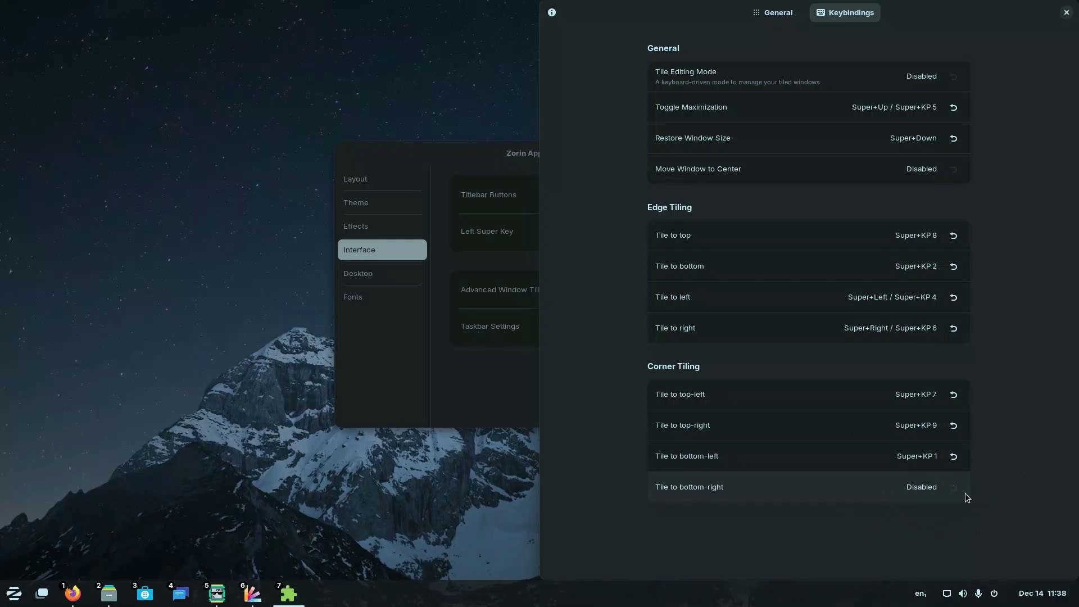
pyautogui.click(893, 171)
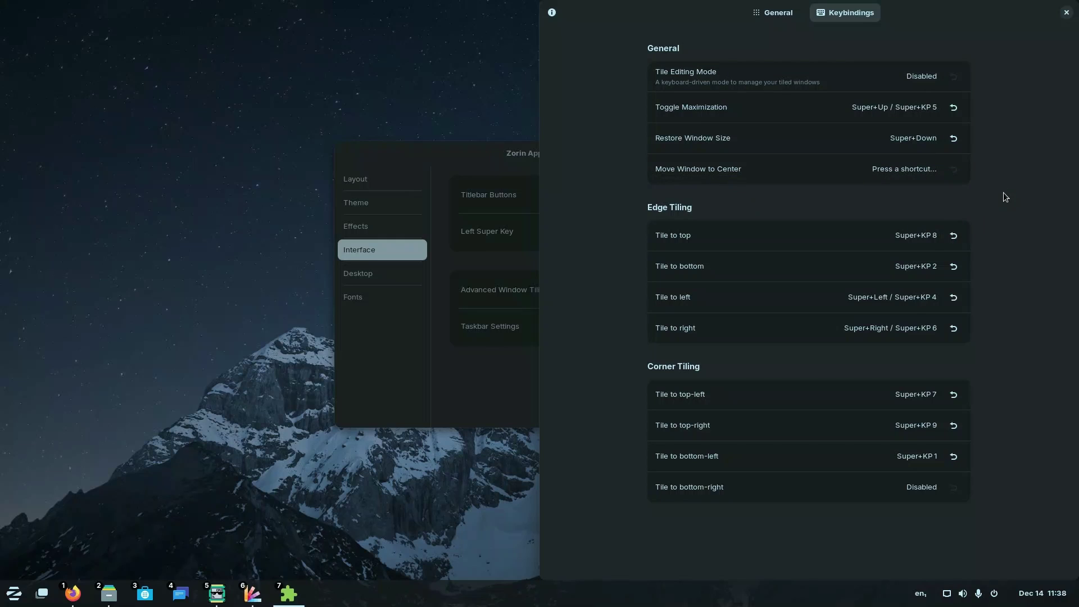
pyautogui.hotkey('ctrl', '1')
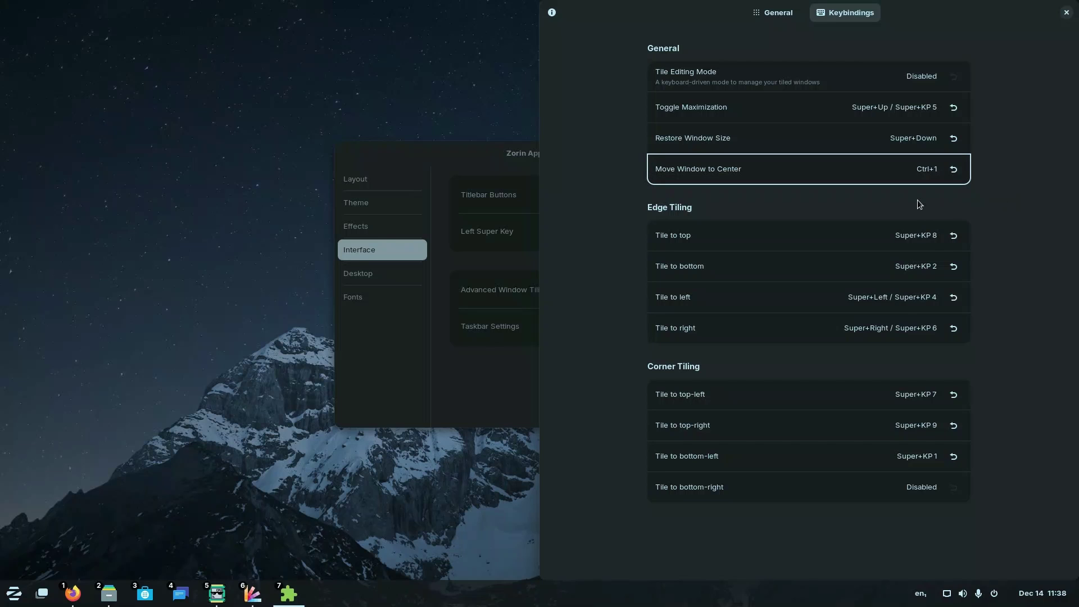
pyautogui.hotkey('ctrl', '1')
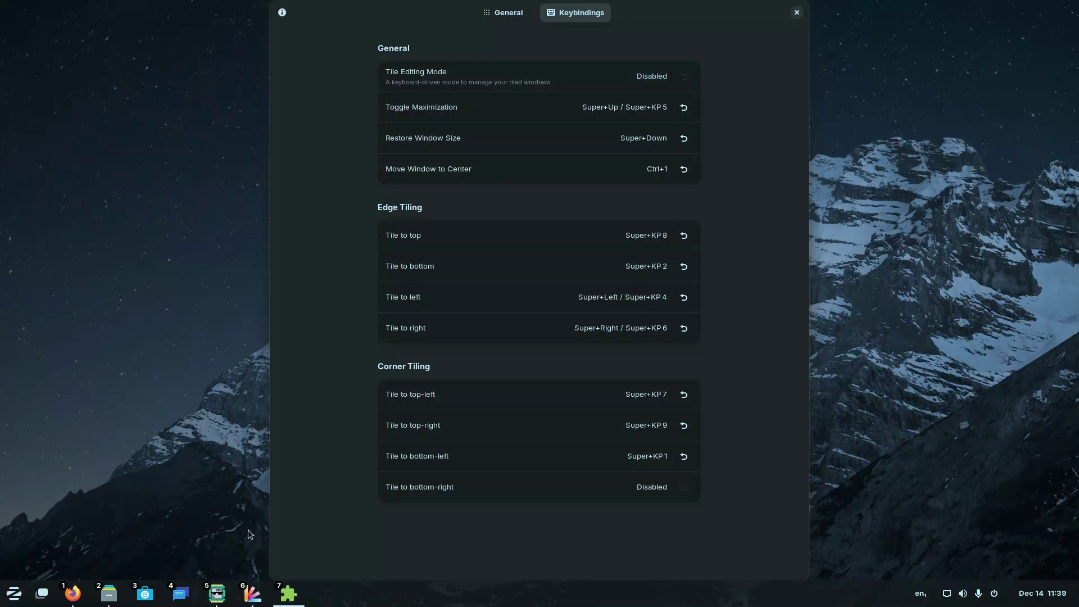
# Tile Files to the left half, fill the right with Firefox, and widen Firefox via the divider.
pyautogui.click(42, 593)
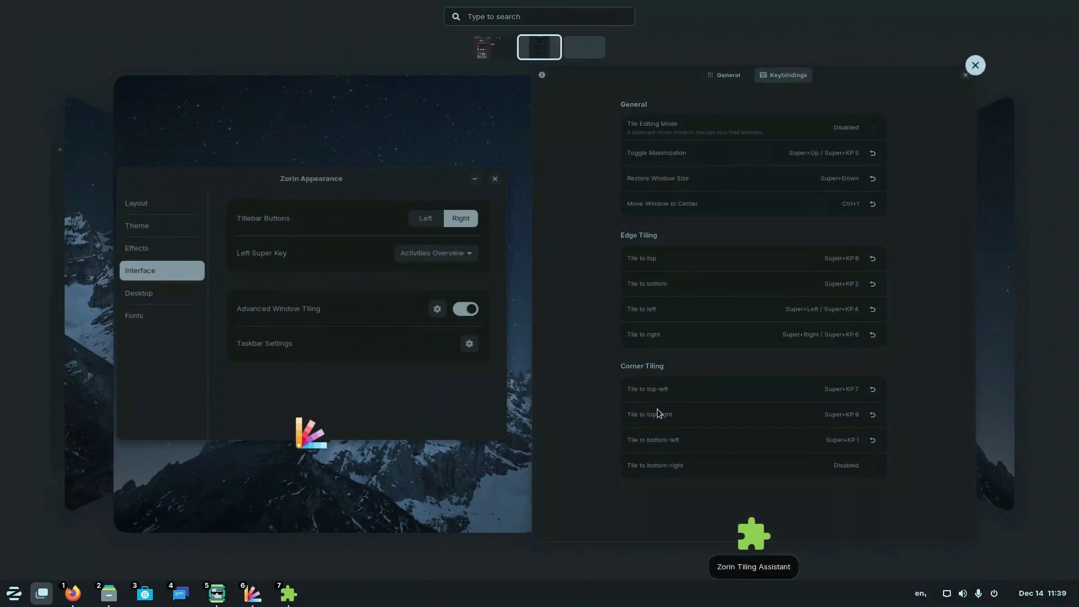
pyautogui.click(74, 593)
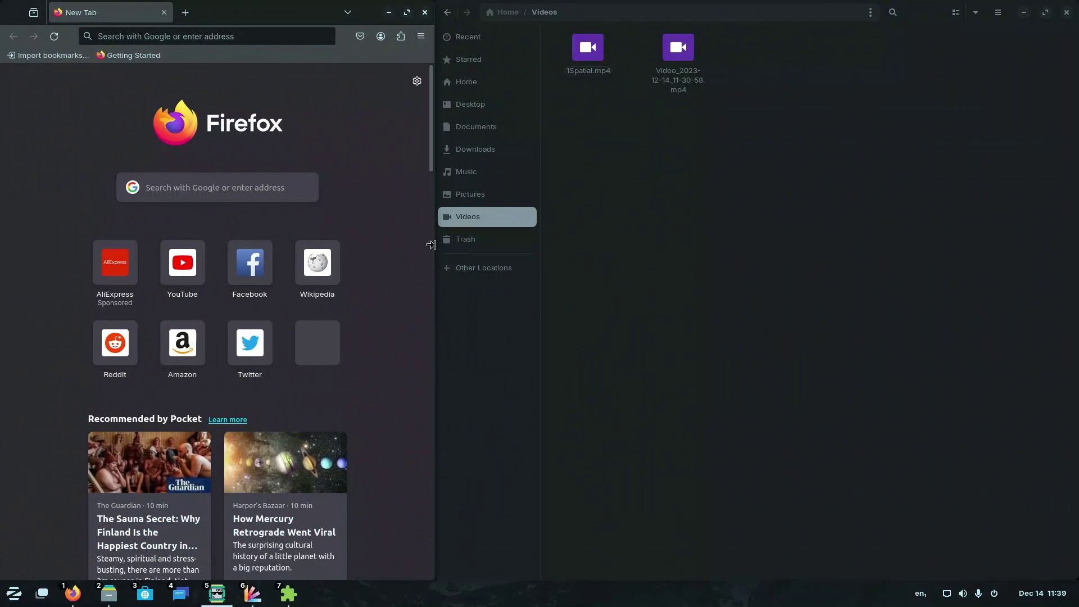
pyautogui.click(362, 35)
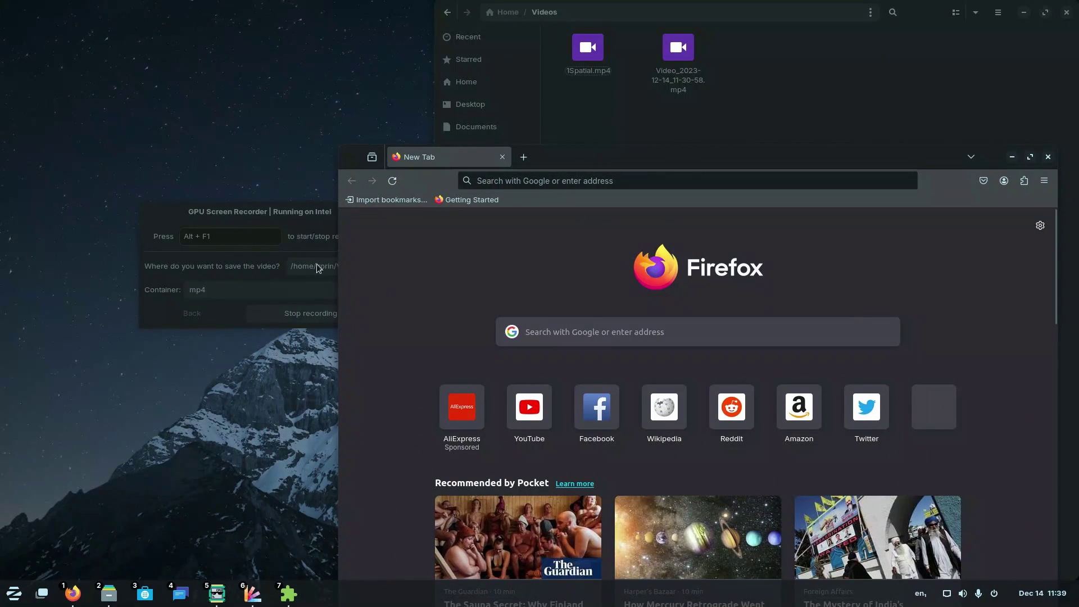
pyautogui.moveTo(917, 12); pyautogui.dragTo(609, 73)
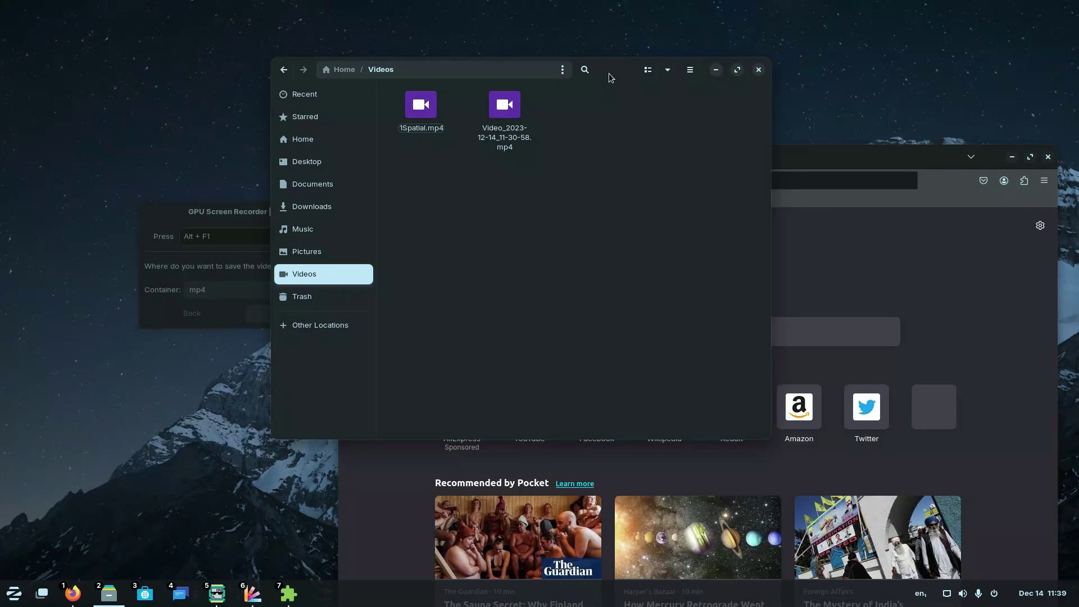
pyautogui.press('super+Left')
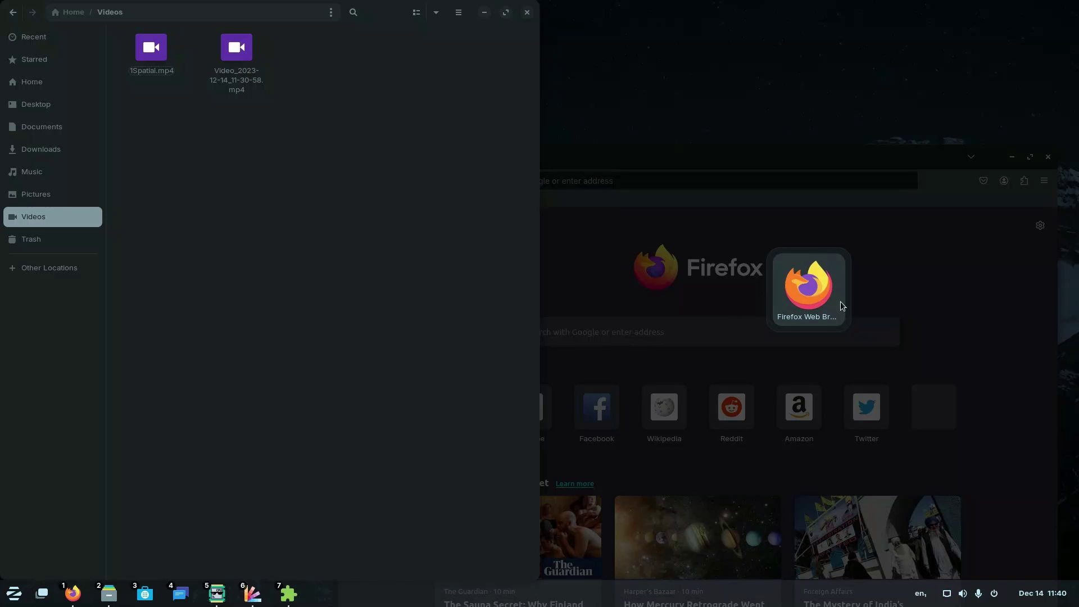
pyautogui.click(806, 298)
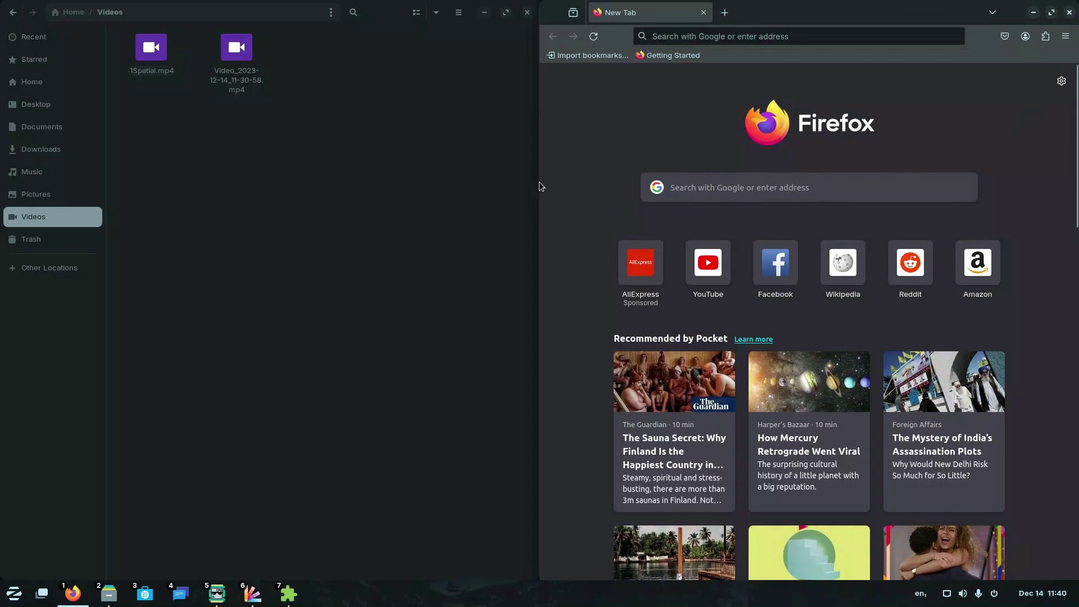
pyautogui.moveTo(540, 192); pyautogui.dragTo(606, 181)
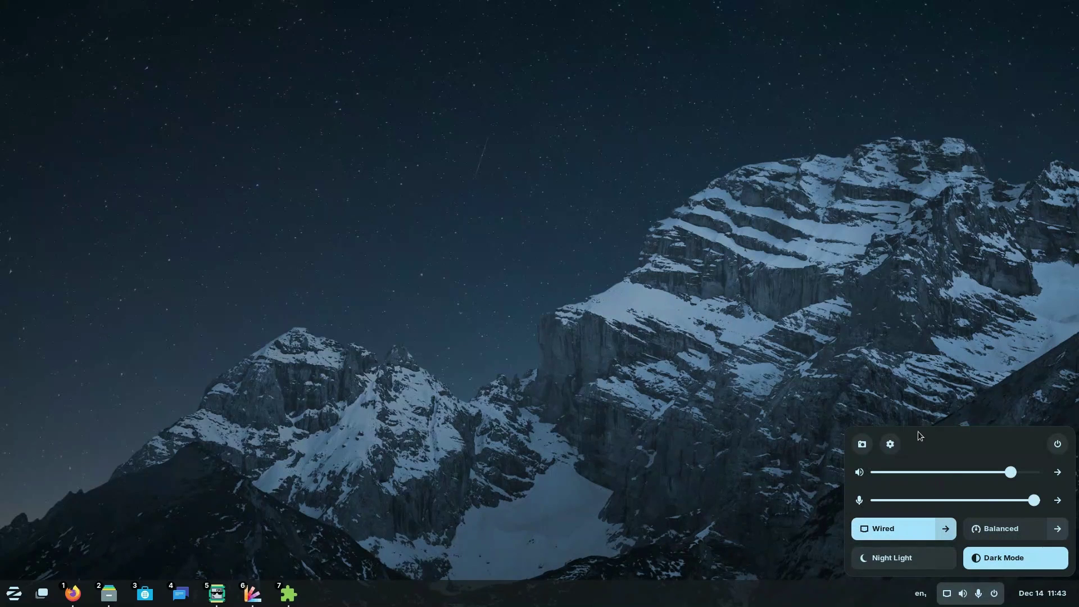
# Switch off Dark Mode in Quick Settings, giving the light theme and orange daytime wallpaper.
pyautogui.click(1026, 593)
pyautogui.click(1026, 593)
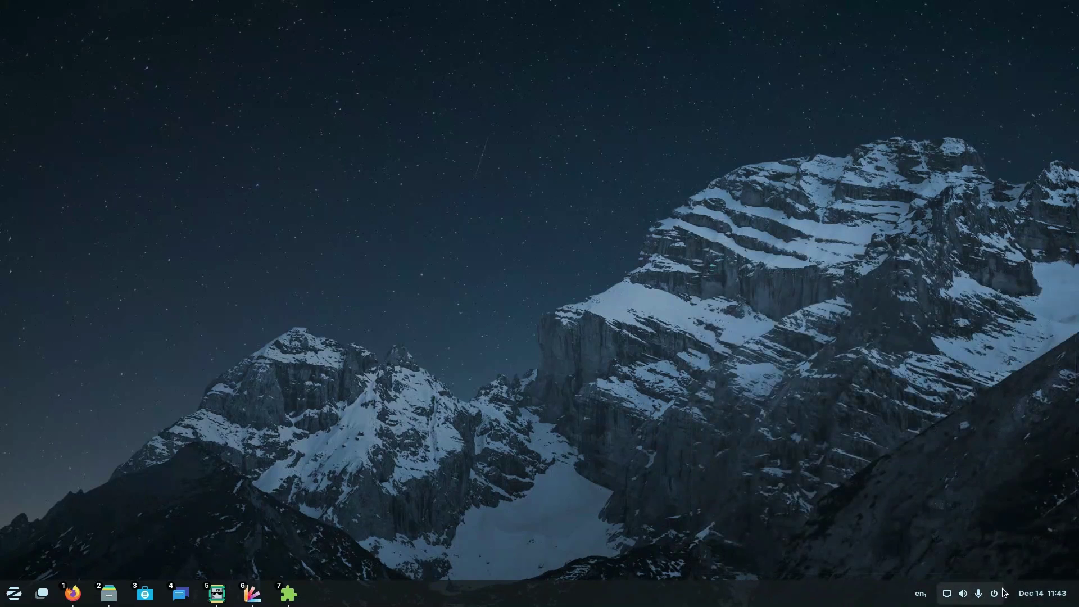
pyautogui.click(995, 594)
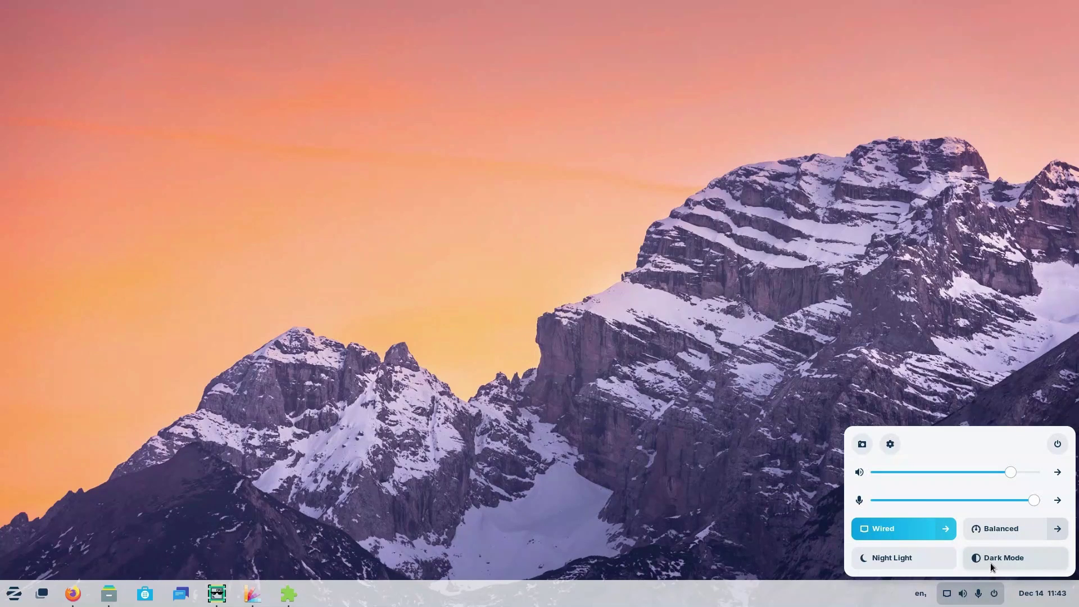
# Browse the sound output and input device lists in Quick Settings.
pyautogui.click(1056, 472)
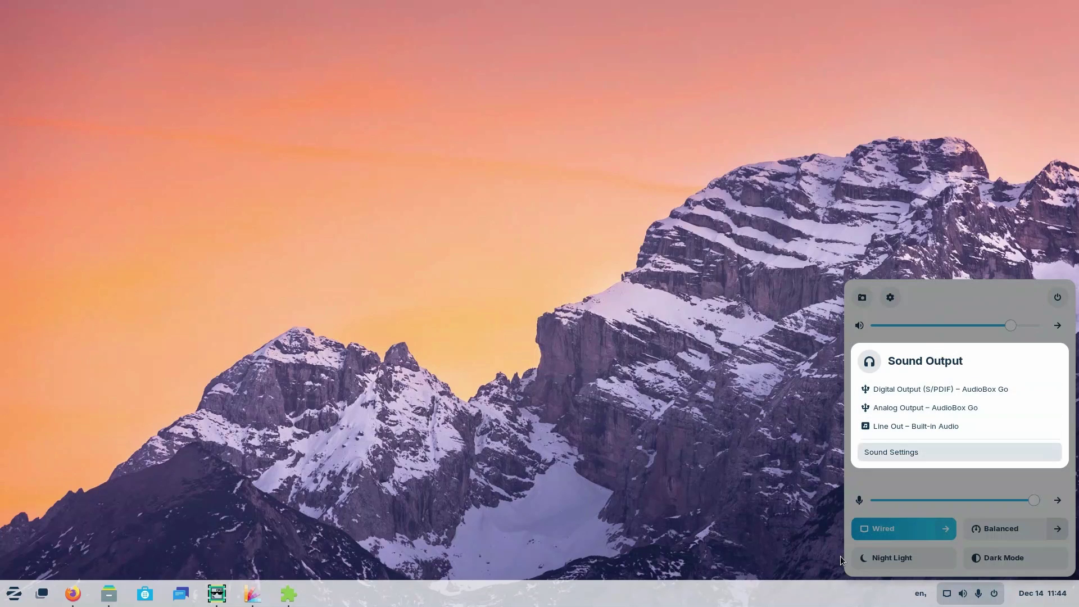
pyautogui.click(1057, 500)
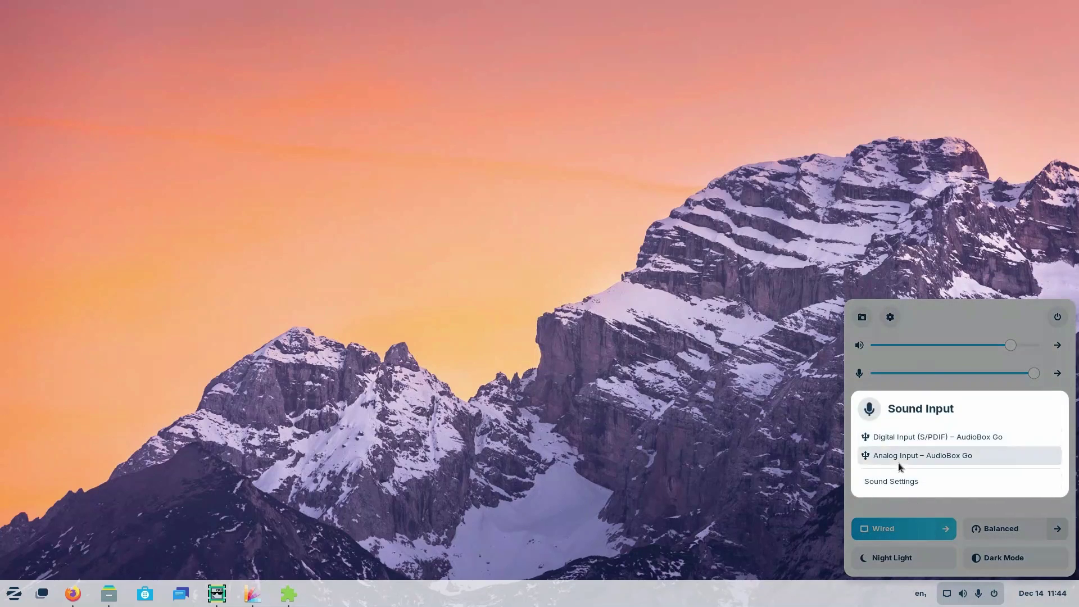
pyautogui.click(885, 509)
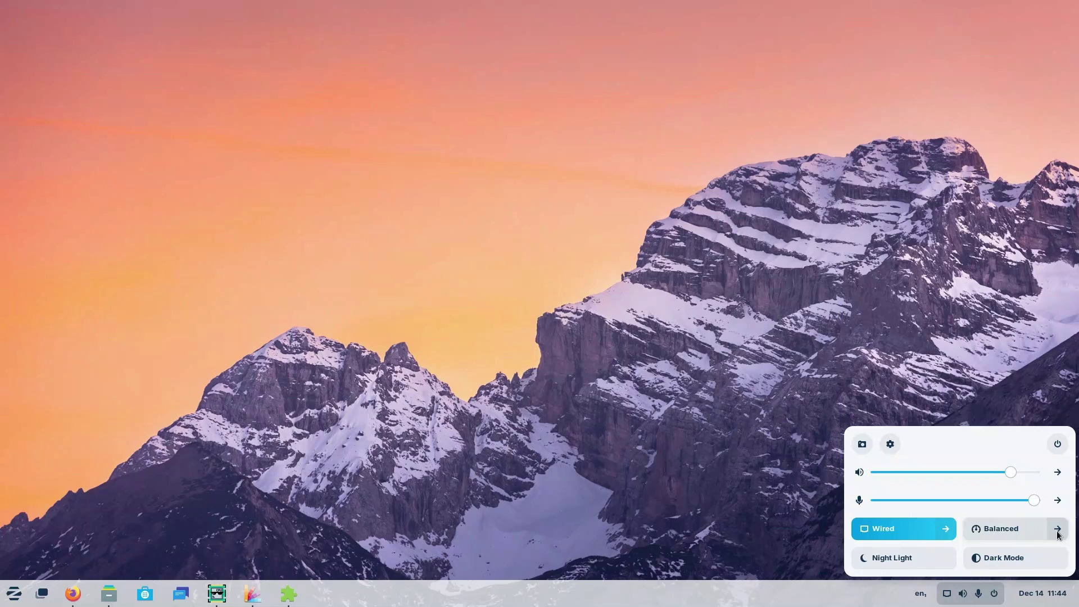
# Set the power profile to Performance and open Settings from the Quick Settings gear.
pyautogui.click(1056, 528)
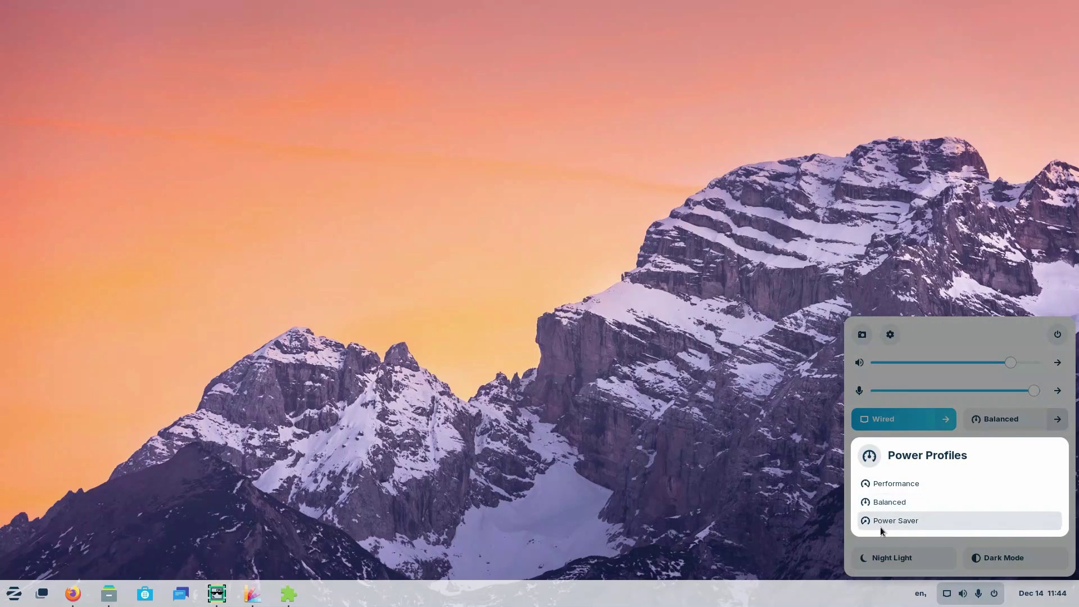
pyautogui.click(889, 487)
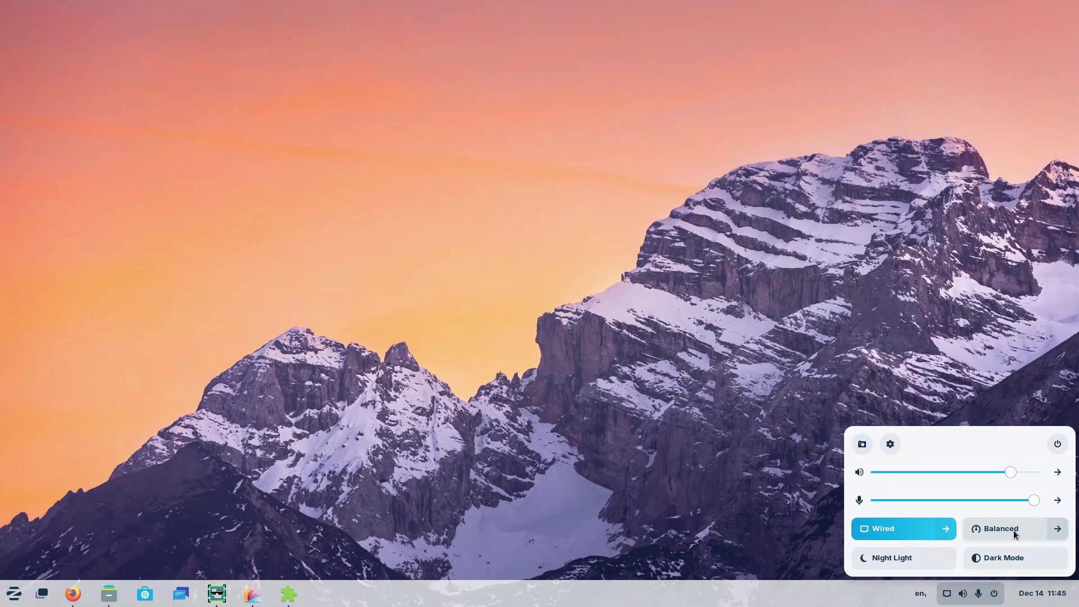
pyautogui.click(1057, 530)
pyautogui.click(889, 487)
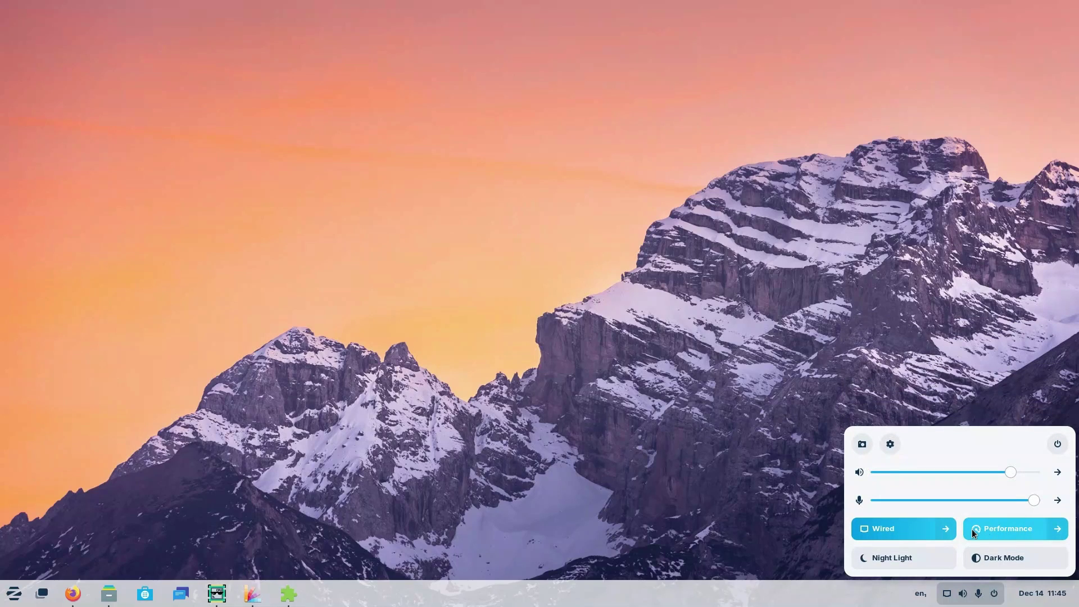
pyautogui.click(973, 528)
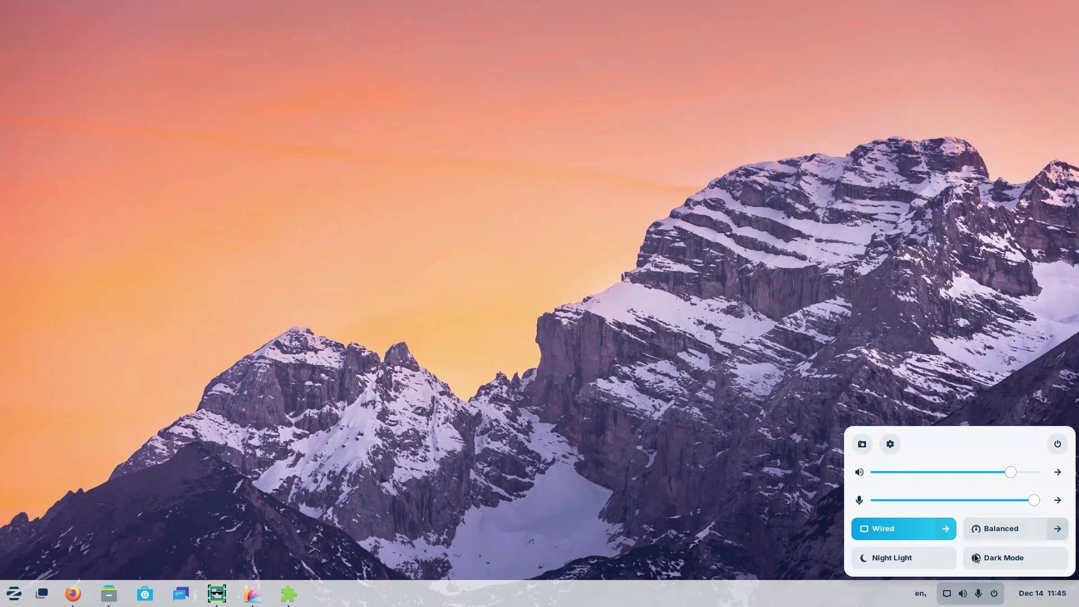
pyautogui.click(1050, 529)
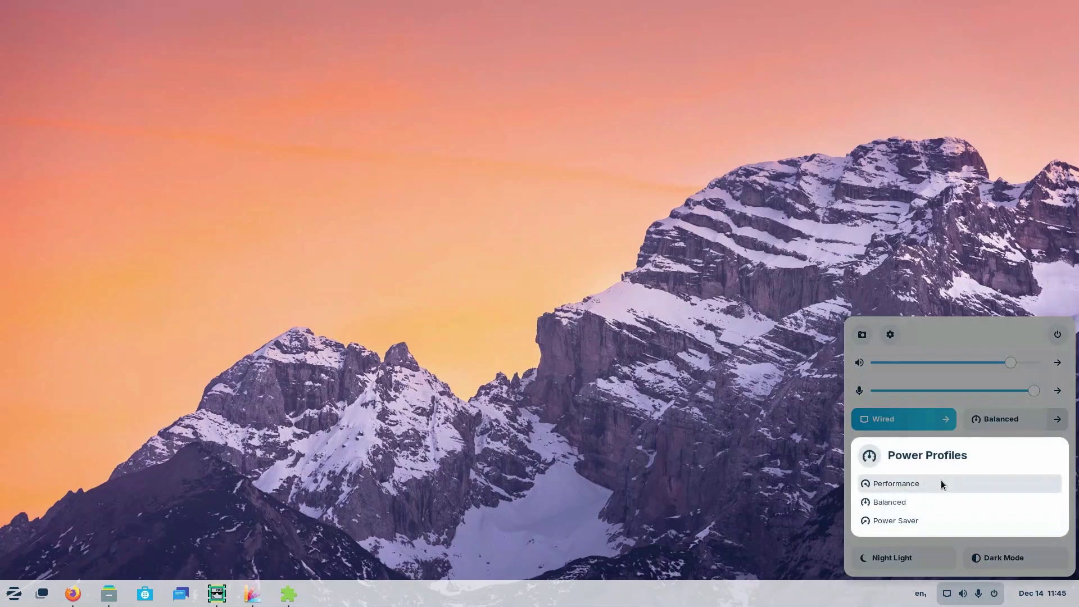
pyautogui.click(942, 482)
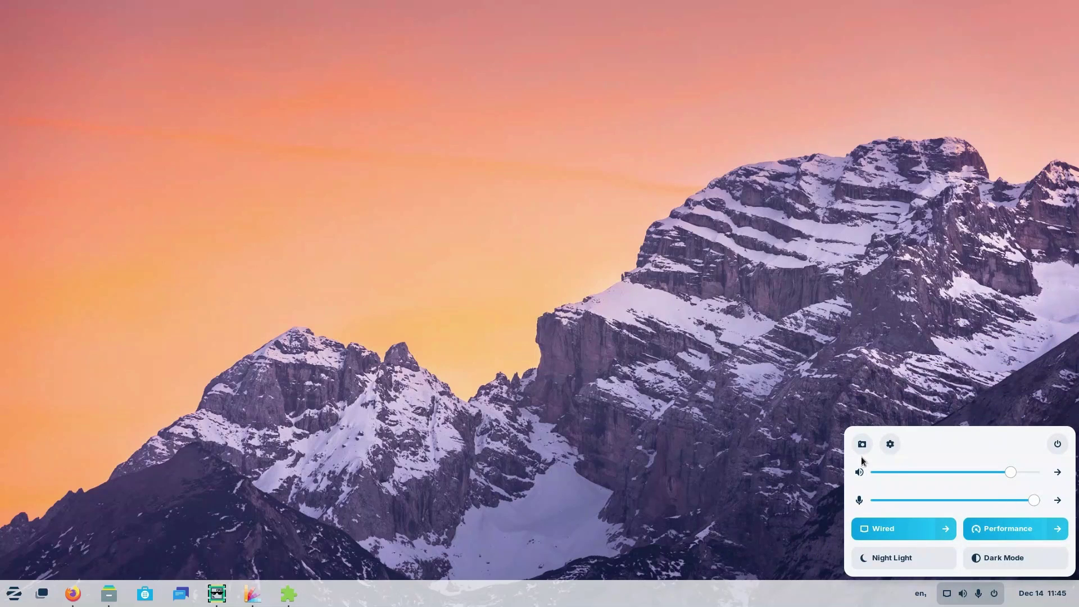
pyautogui.click(890, 444)
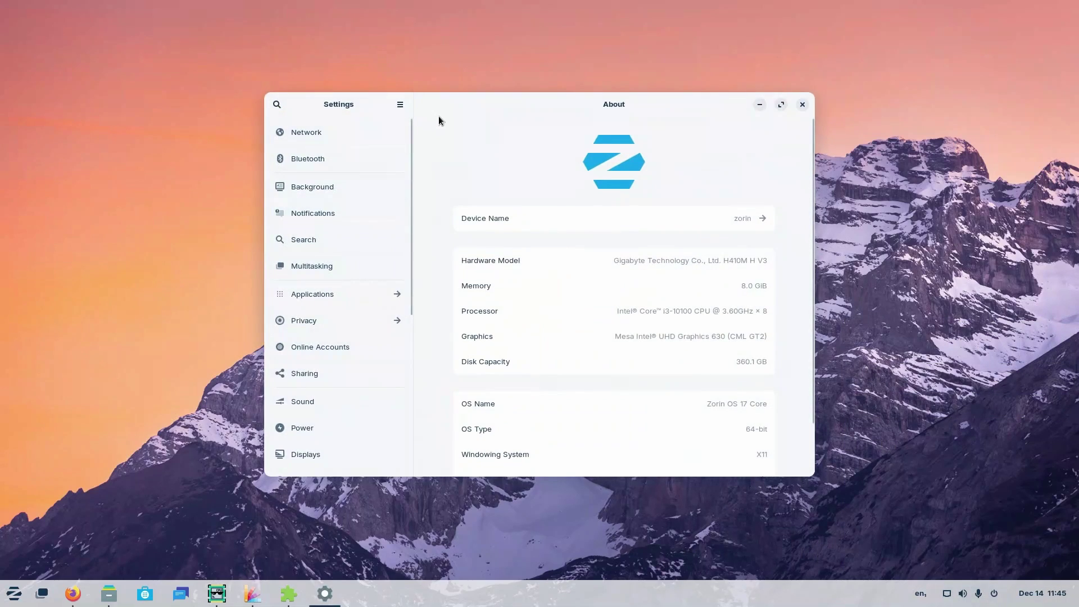
# Turn Dark Mode back on from Quick Settings.
pyautogui.moveTo(439, 120); pyautogui.dragTo(467, 93)
pyautogui.click(979, 593)
pyautogui.click(991, 558)
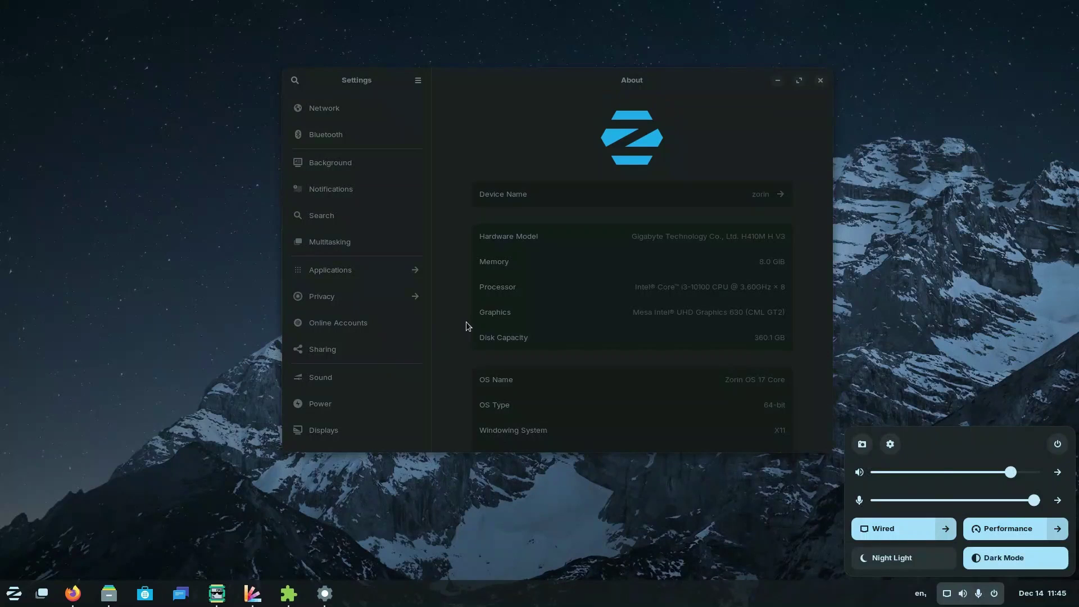
pyautogui.click(466, 321)
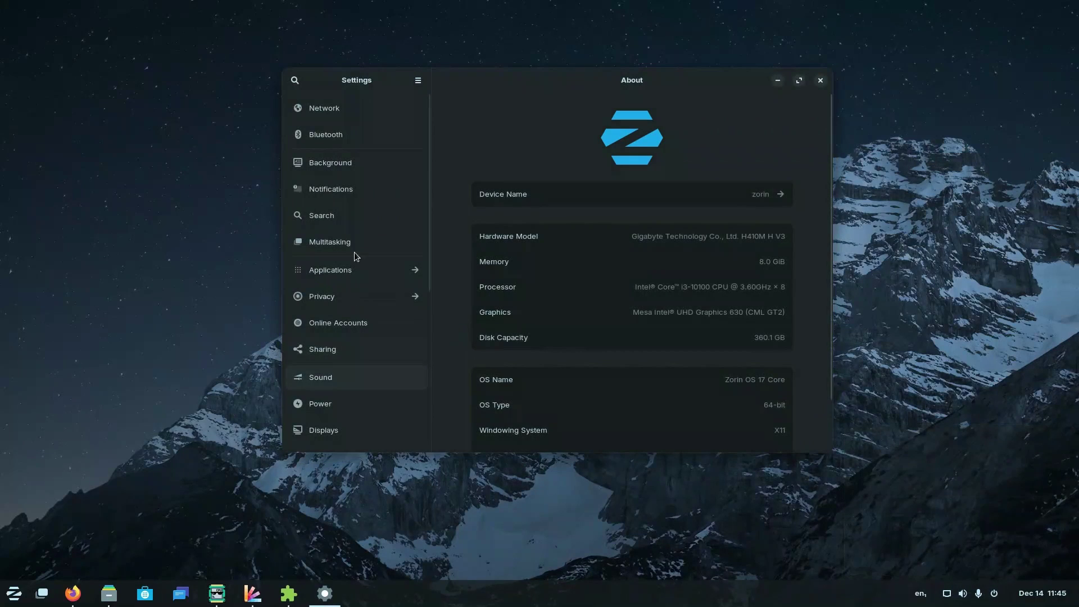
# Open the Power page, try Power Saver, then turn it off to return to Performance.
pyautogui.click(306, 406)
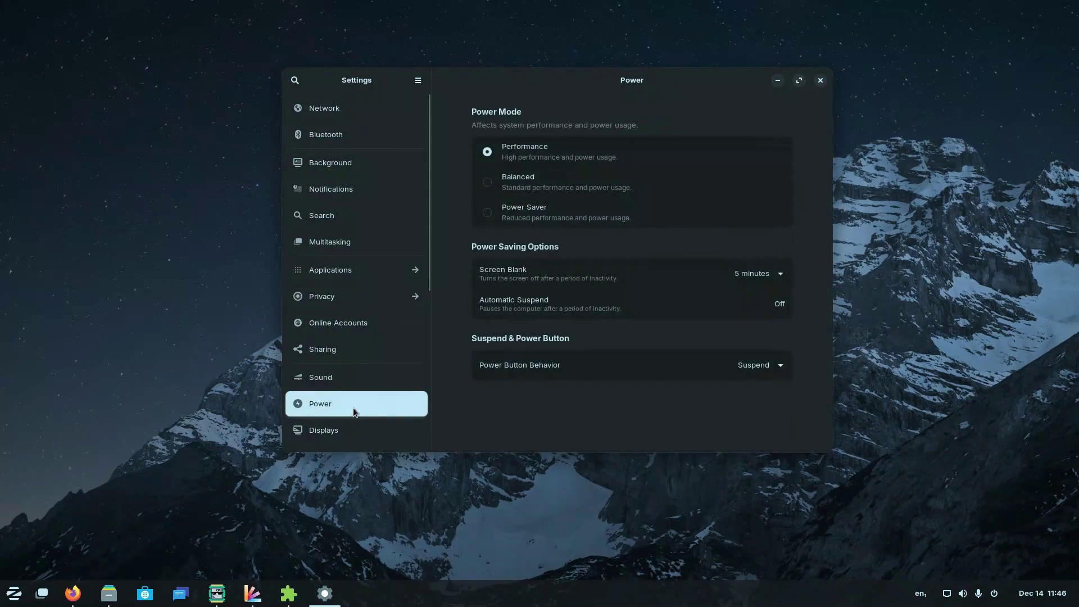
pyautogui.click(487, 214)
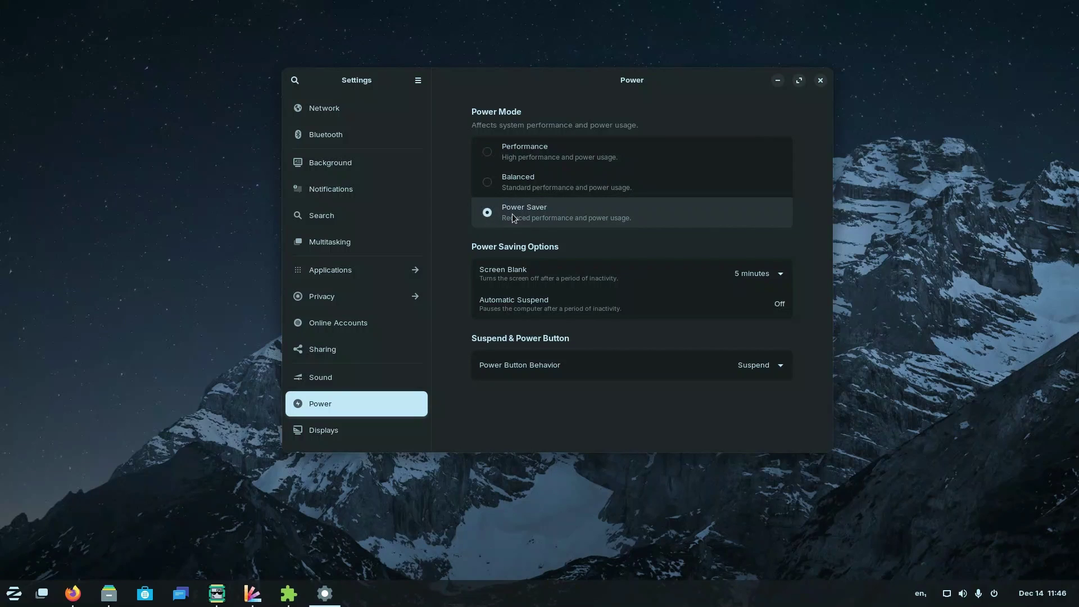
pyautogui.click(978, 594)
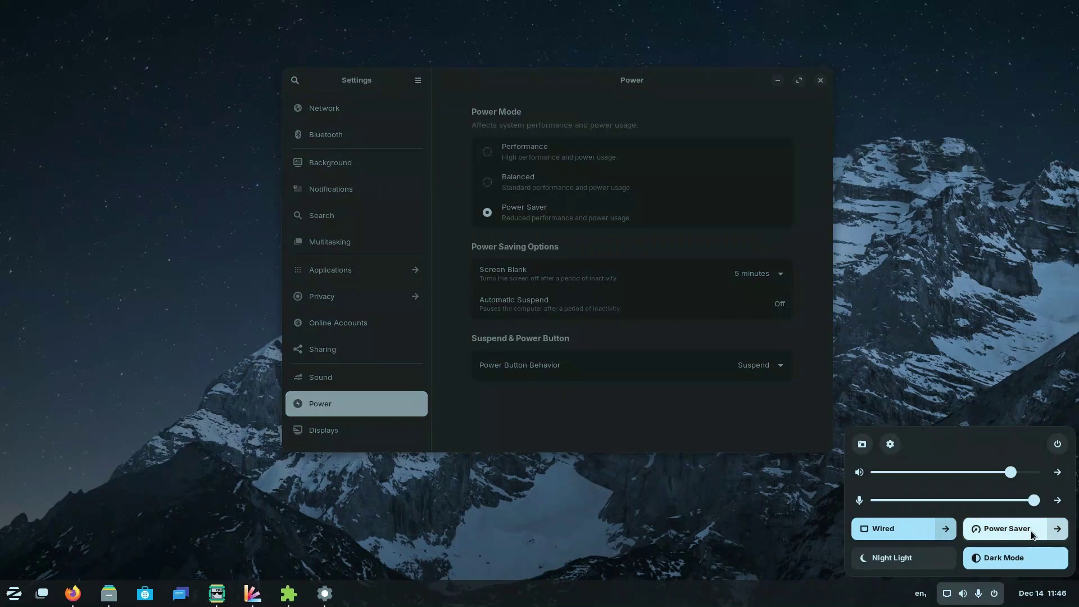
pyautogui.click(1006, 529)
pyautogui.click(625, 397)
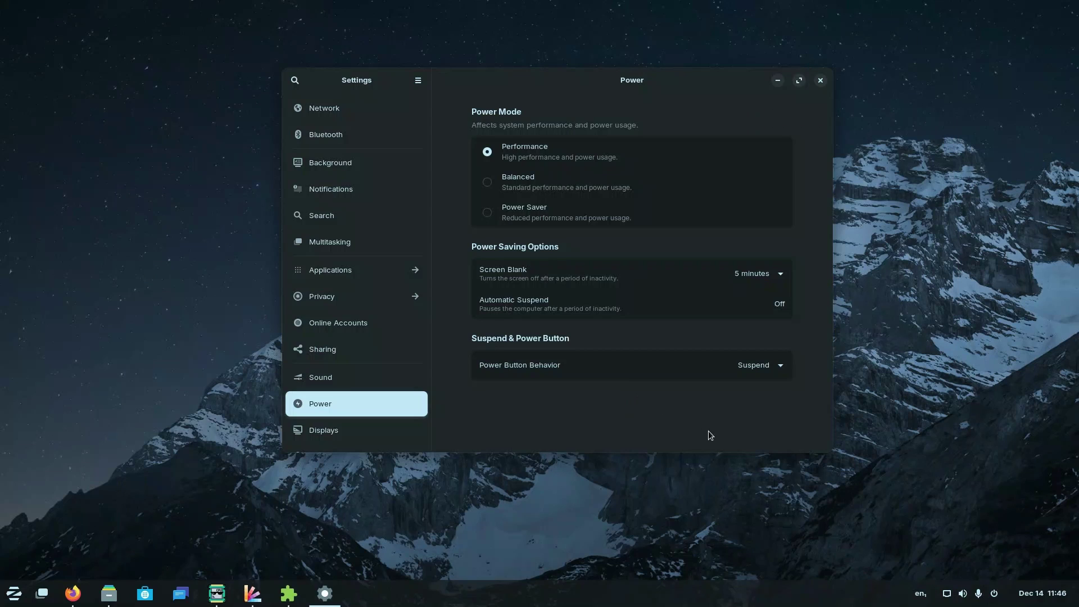
pyautogui.click(974, 599)
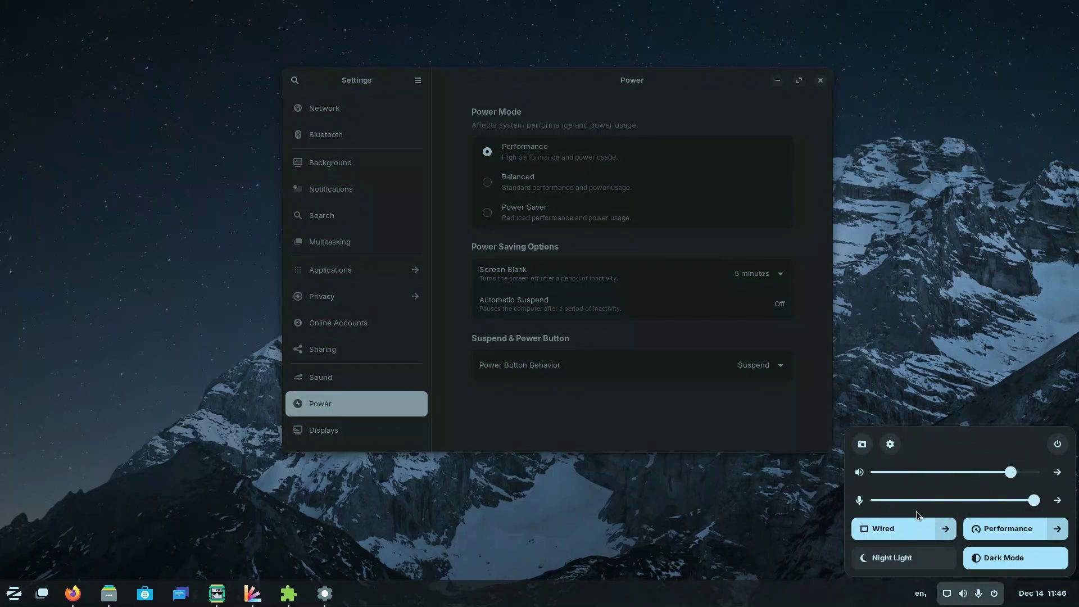
pyautogui.click(864, 445)
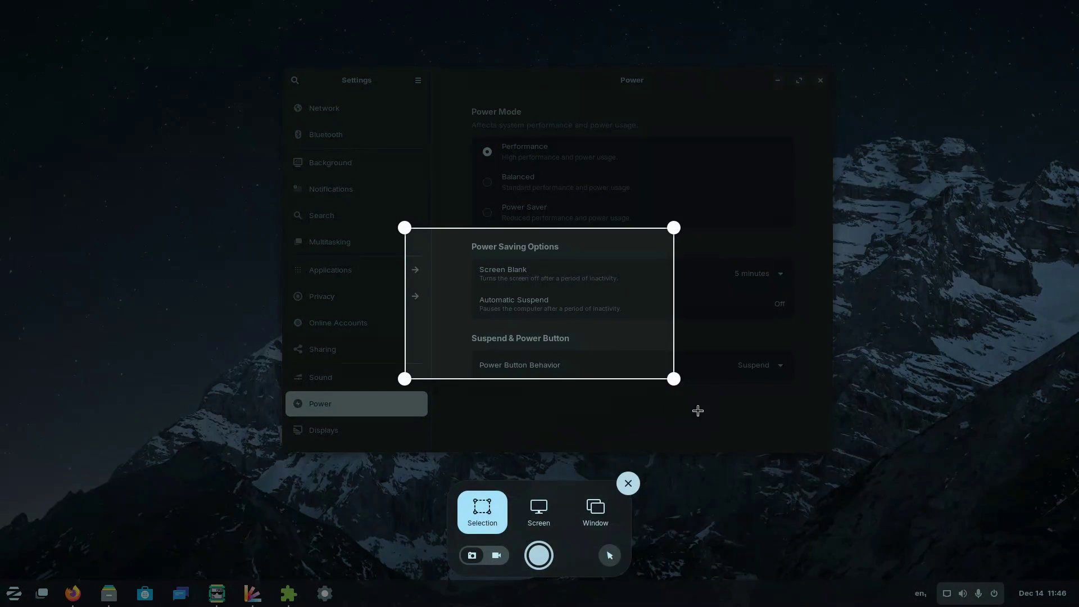
pyautogui.moveTo(674, 378); pyautogui.dragTo(1073, 579)
pyautogui.press('Escape')
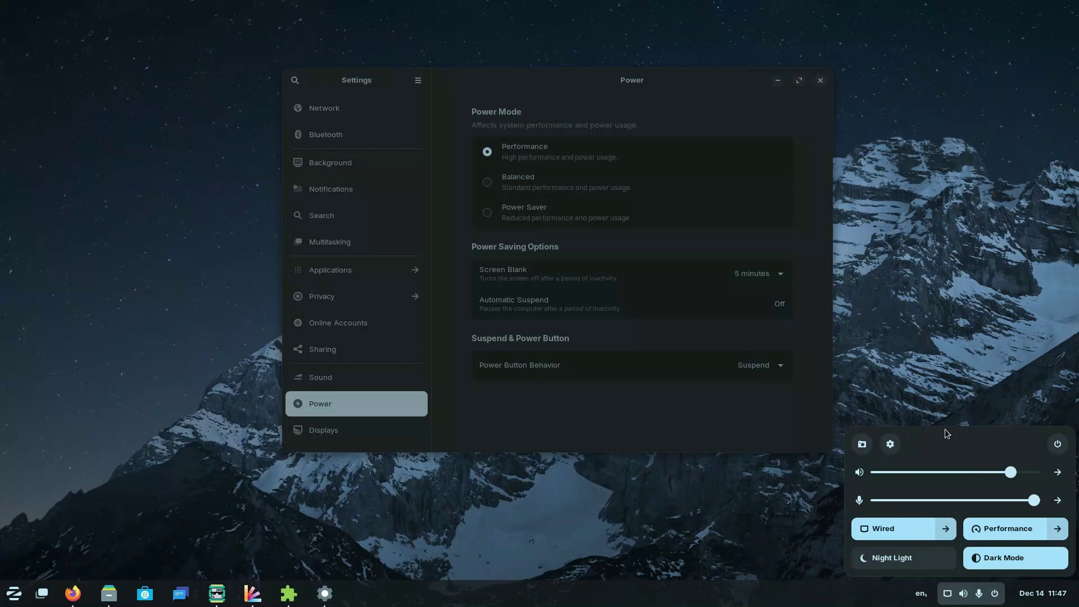
pyautogui.click(920, 593)
pyautogui.click(958, 593)
pyautogui.click(217, 593)
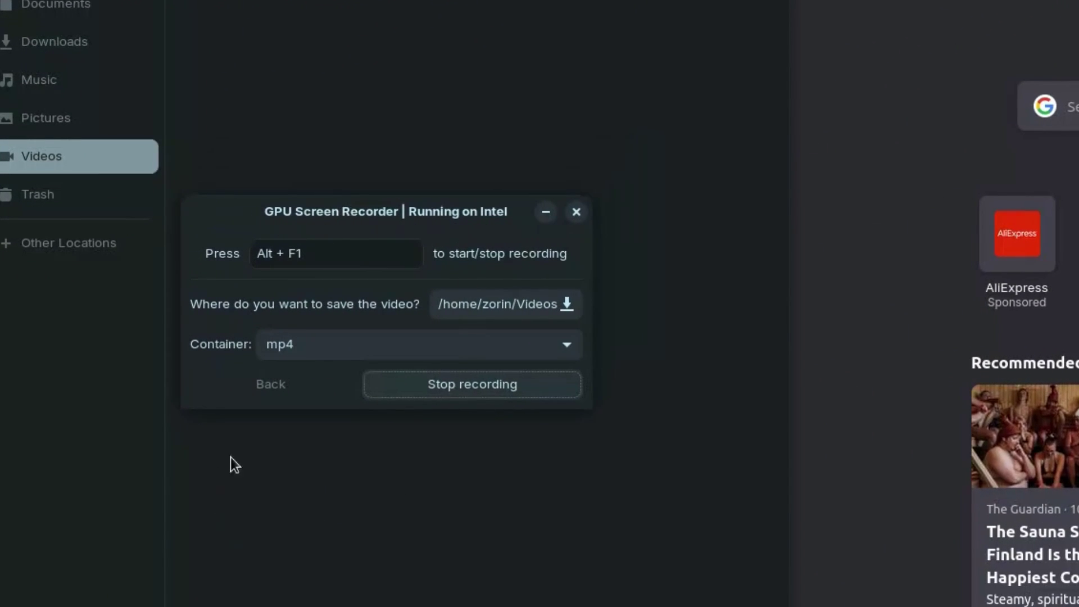
# Launch the Weather app from a 'we' menu search and move its window right.
pyautogui.press('super')
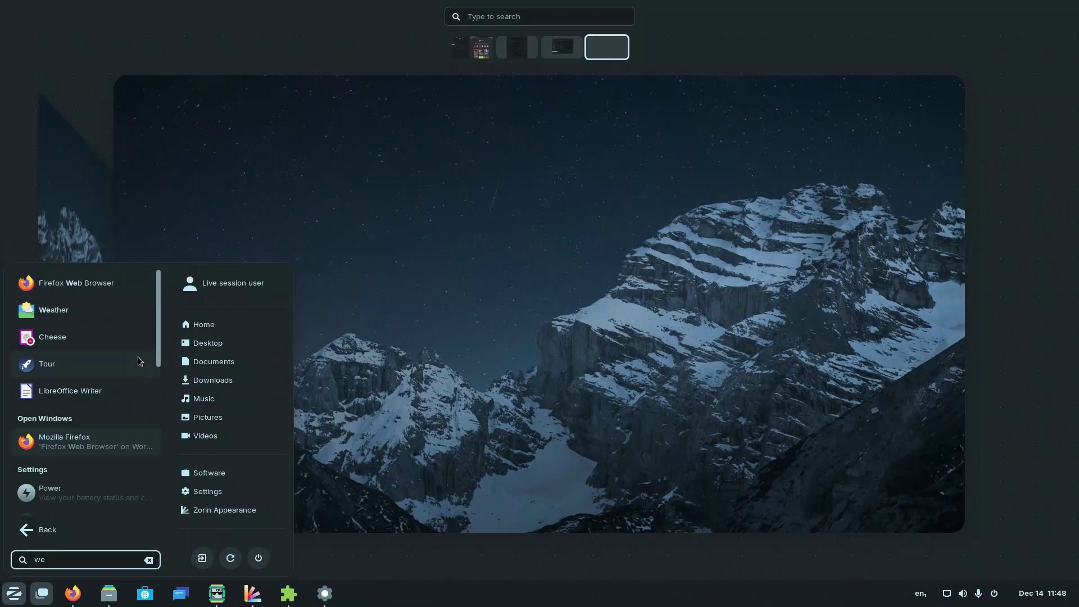
pyautogui.write('we')
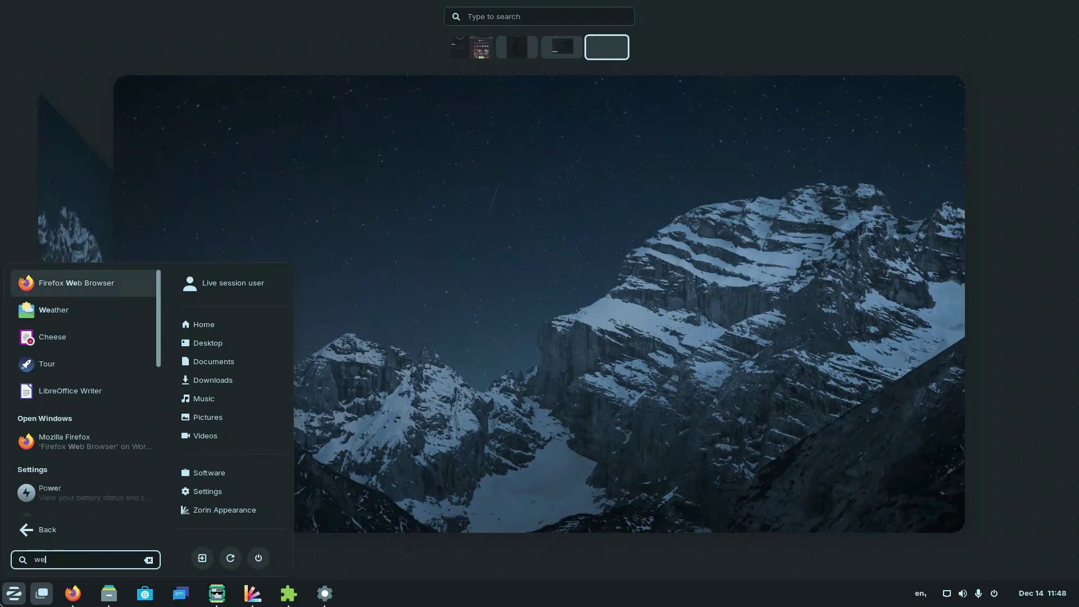
pyautogui.press('Down')
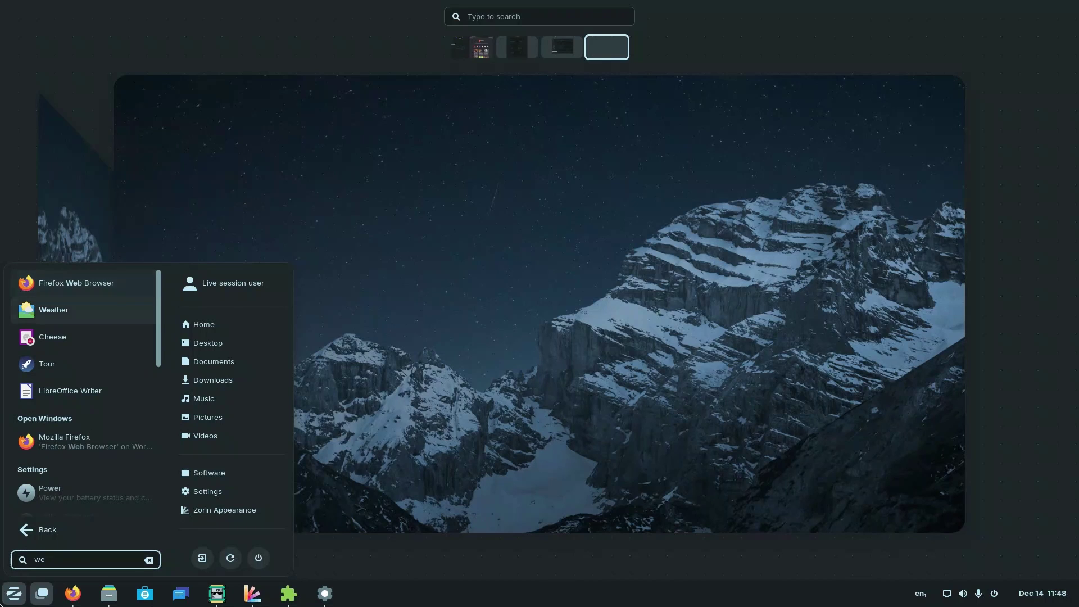
pyautogui.press('Return')
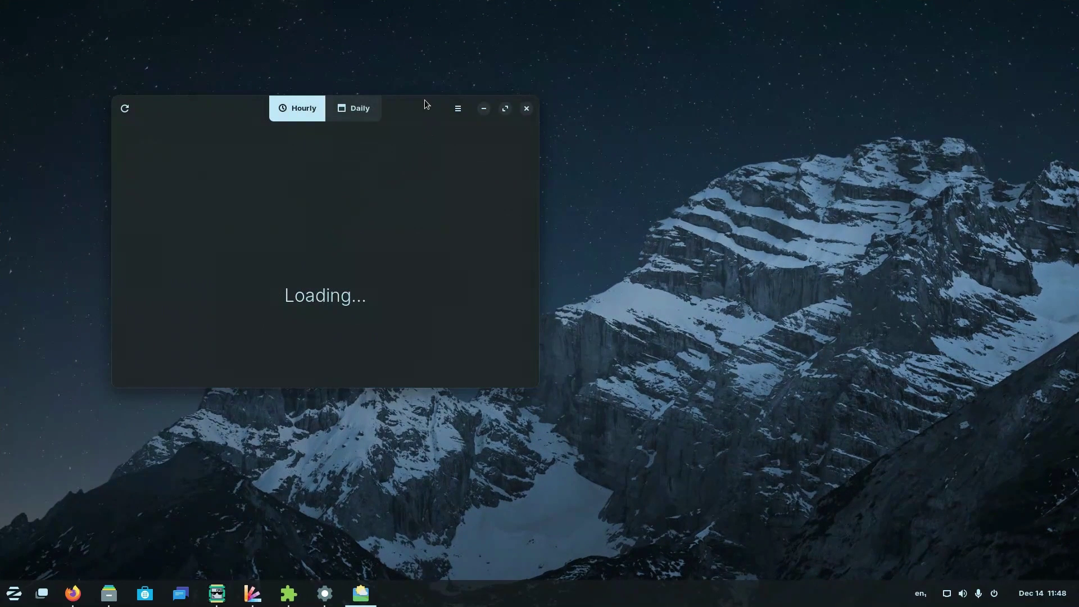
pyautogui.moveTo(424, 106); pyautogui.dragTo(718, 189)
# View the Weather app's About information and select its version number.
pyautogui.click(751, 190)
pyautogui.click(730, 242)
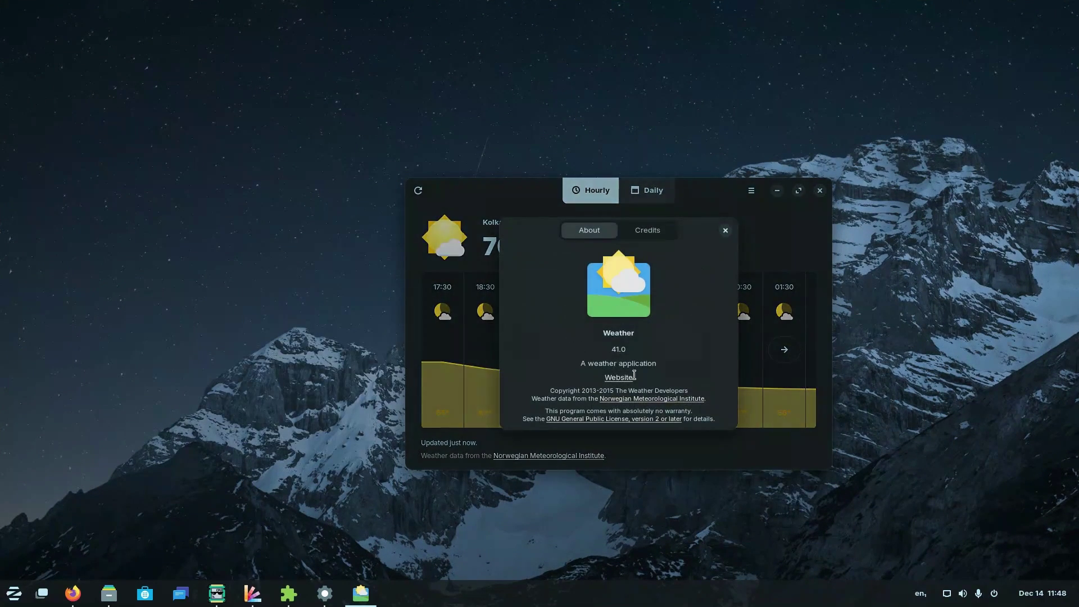
pyautogui.moveTo(609, 352); pyautogui.dragTo(634, 350)
pyautogui.click(726, 230)
# Check the temperature unit options, then resize the Weather window narrower and taller.
pyautogui.click(751, 190)
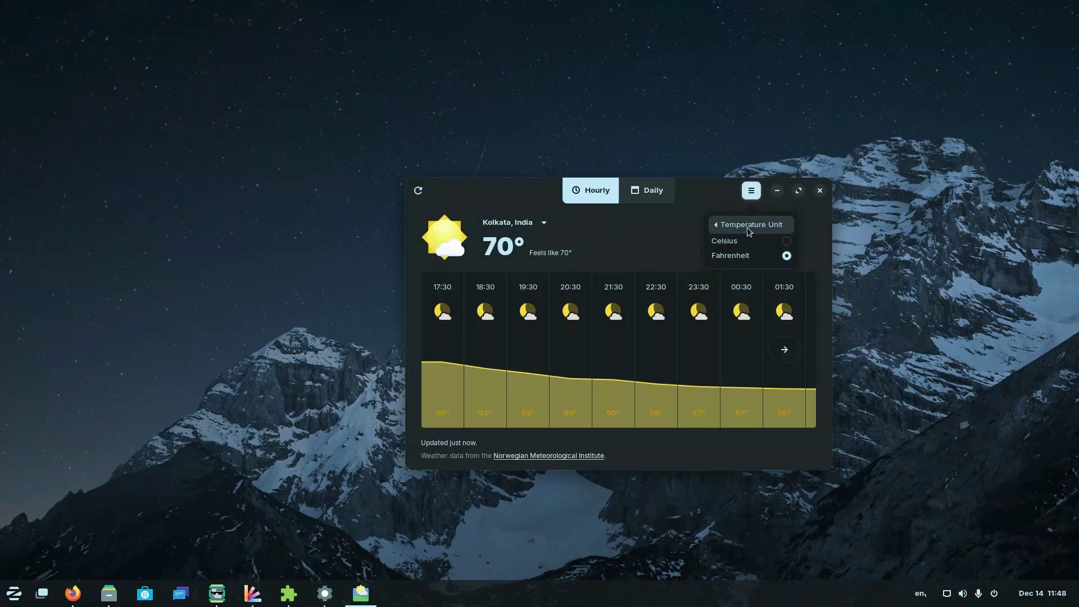
pyautogui.click(740, 225)
pyautogui.click(625, 238)
pyautogui.moveTo(625, 238); pyautogui.dragTo(564, 216)
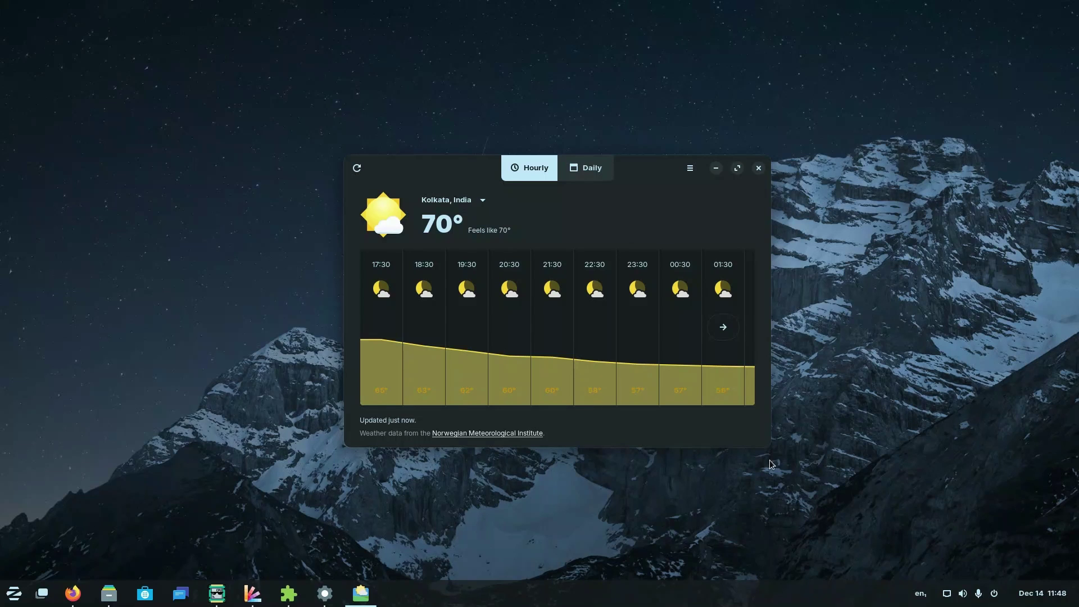
pyautogui.moveTo(770, 384); pyautogui.dragTo(621, 415)
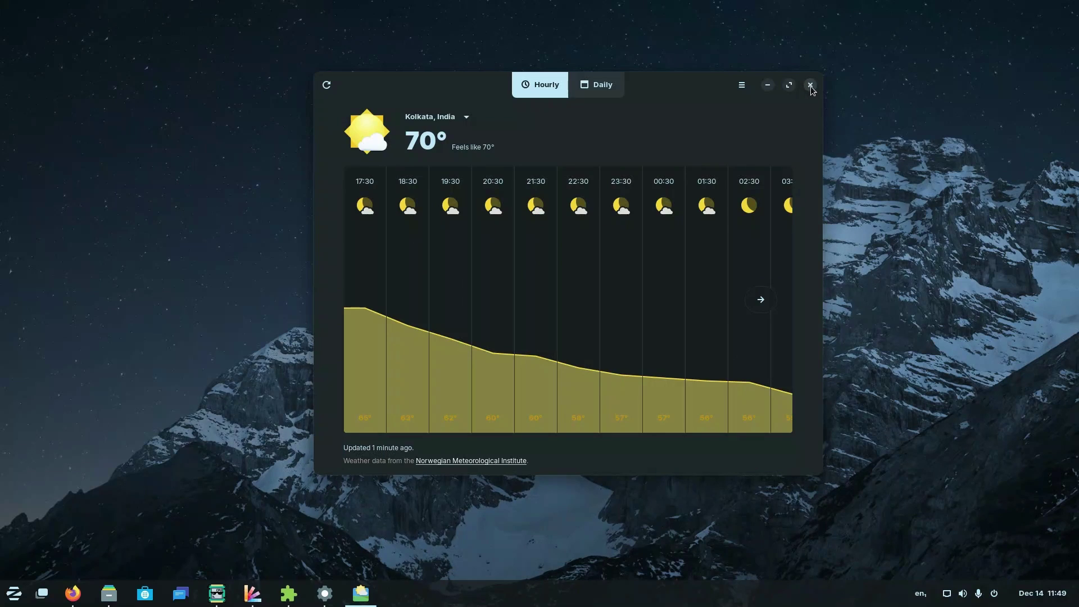
# Close Weather and switch Zorin Appearance from Effects to its Theme page.
pyautogui.click(809, 85)
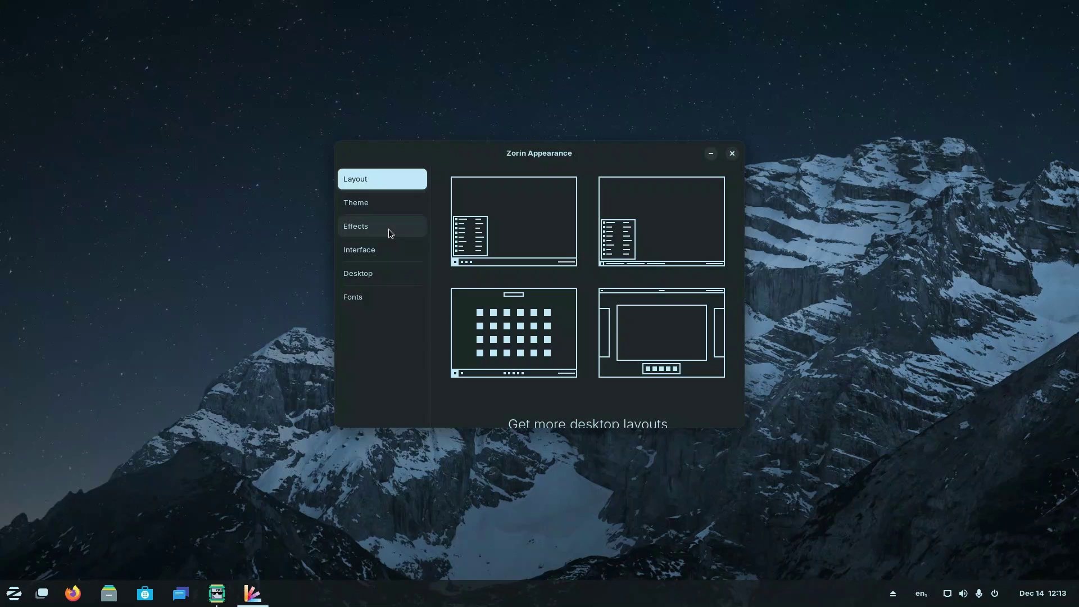
pyautogui.click(355, 229)
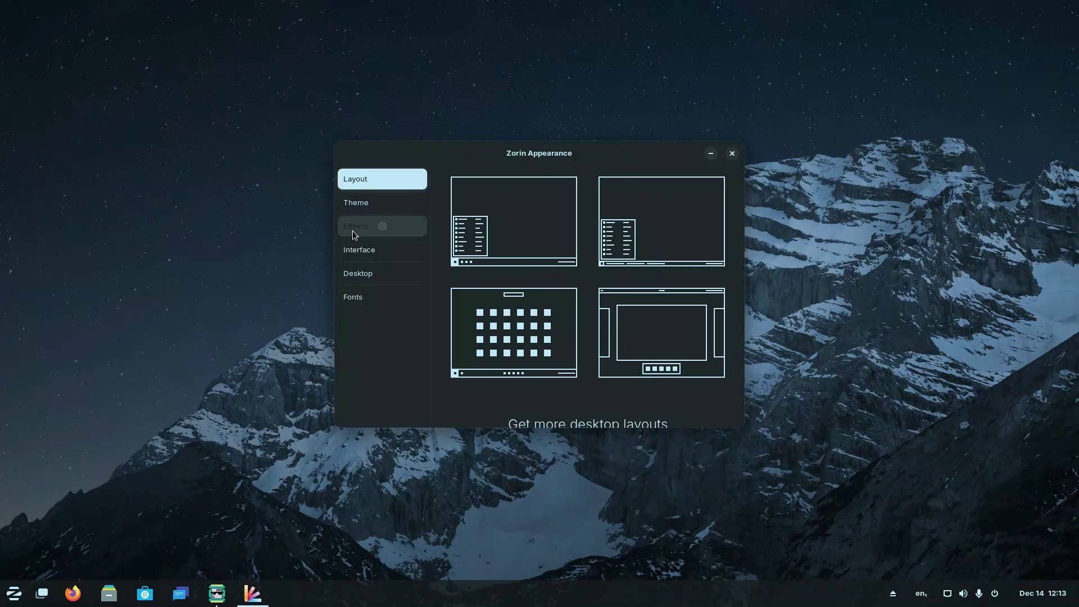
pyautogui.click(380, 206)
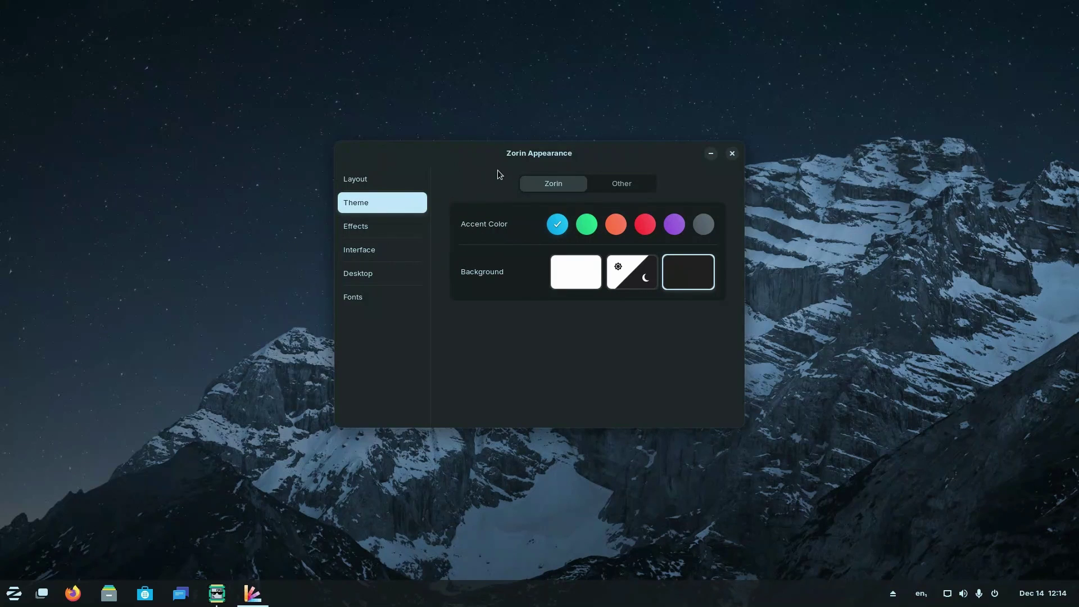
pyautogui.moveTo(498, 170); pyautogui.dragTo(393, 170)
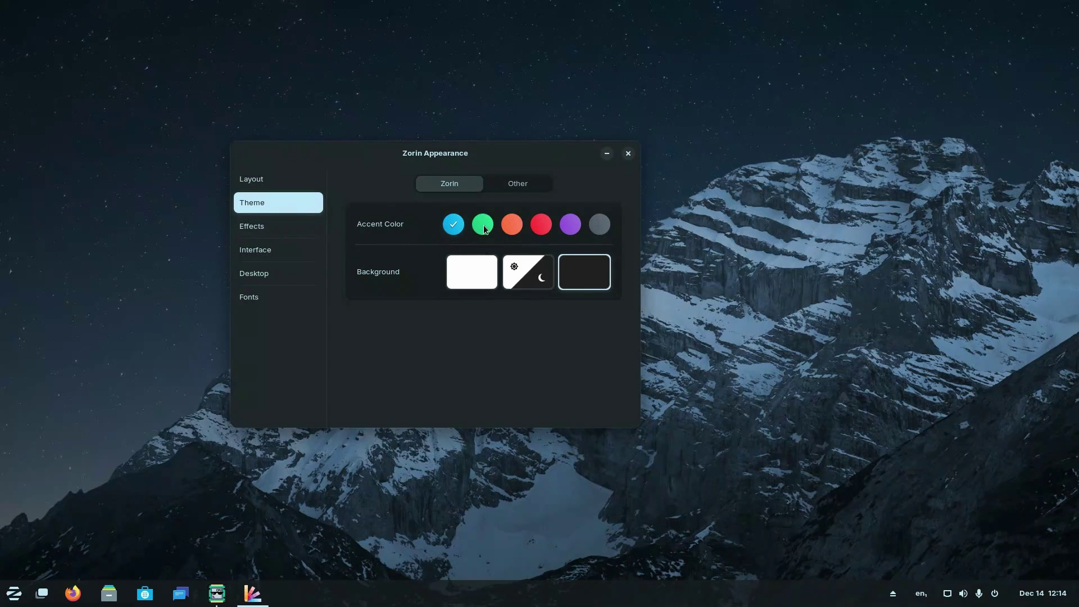
# Try the orange, then red accent colours, and open Files at Home to preview them.
pyautogui.click(511, 224)
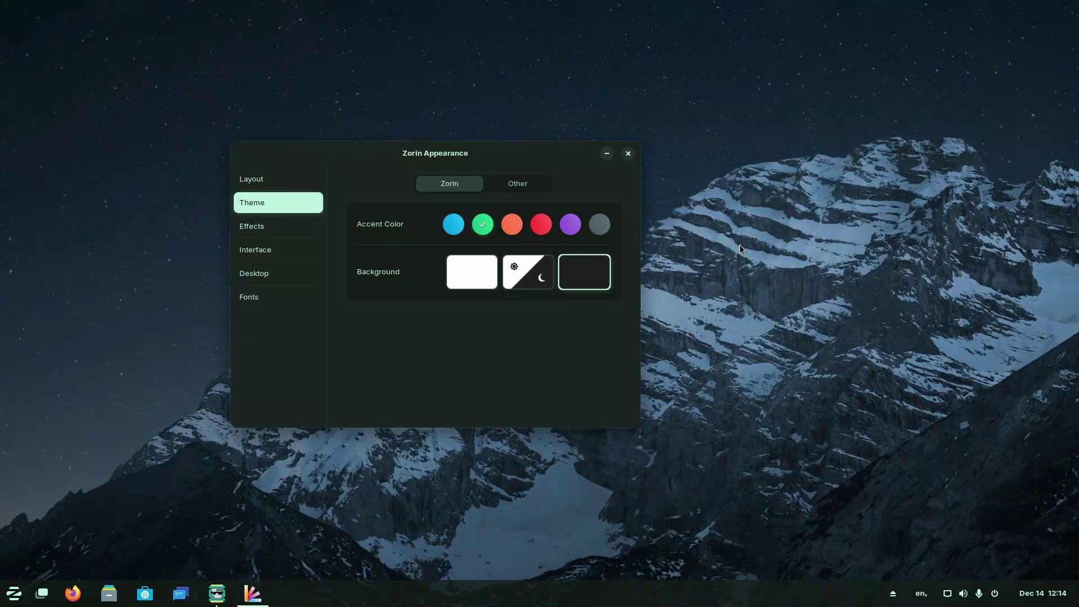
pyautogui.click(540, 224)
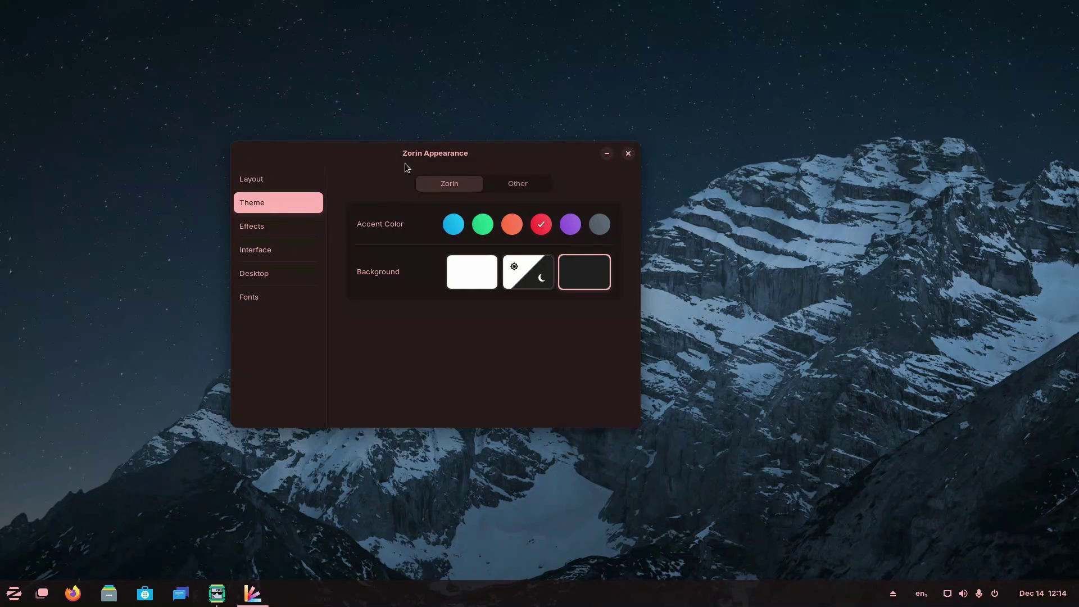
pyautogui.moveTo(413, 167); pyautogui.dragTo(446, 158)
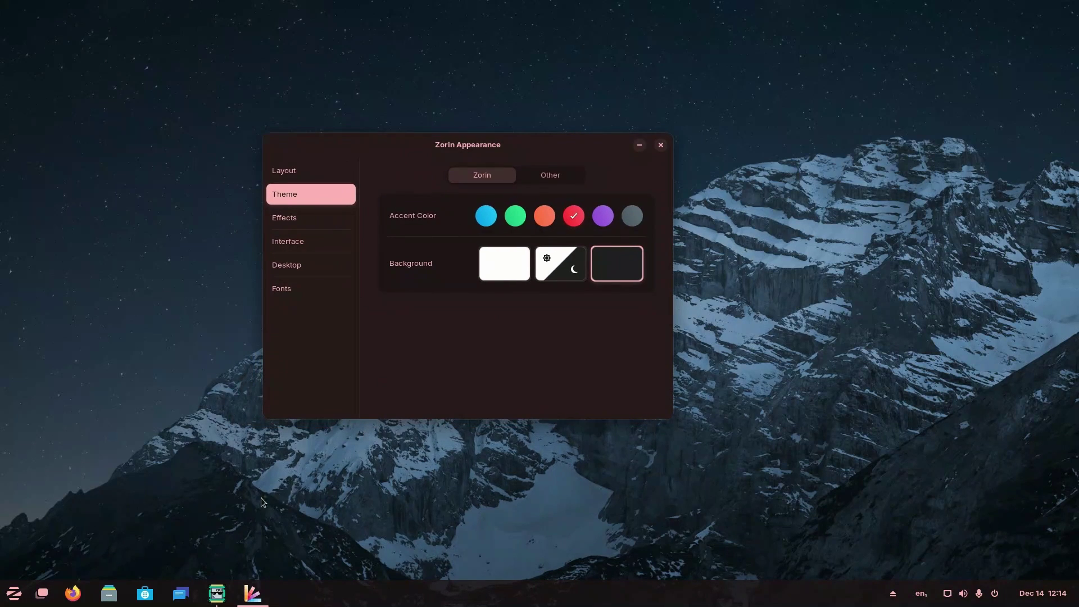
pyautogui.click(109, 593)
pyautogui.moveTo(354, 16); pyautogui.dragTo(392, 90)
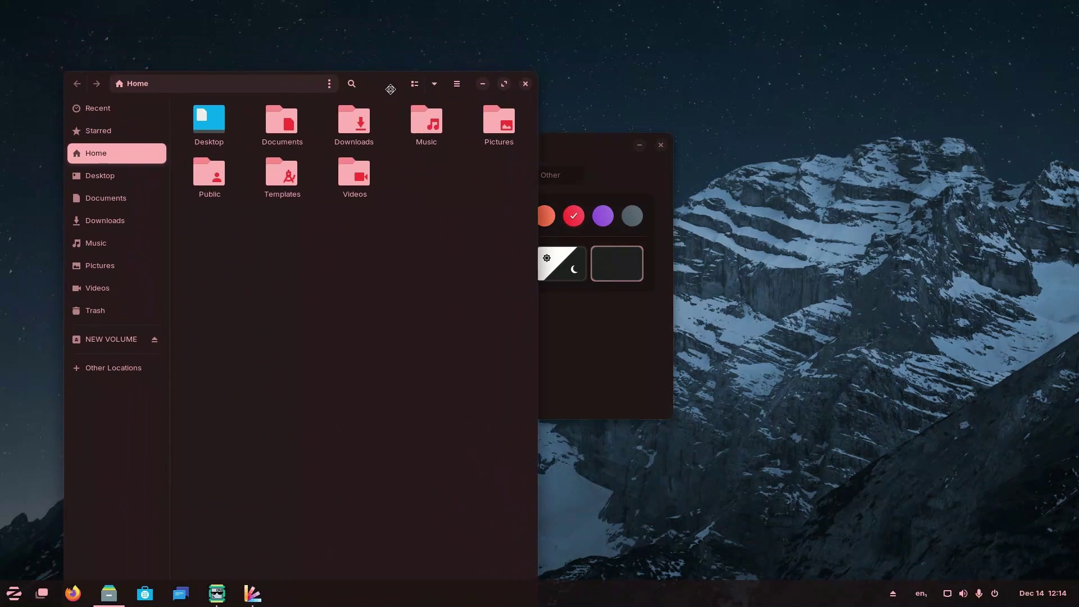
# Launch Weather from a 'th' search, then switch the accent colour to purple.
pyautogui.click(14, 594)
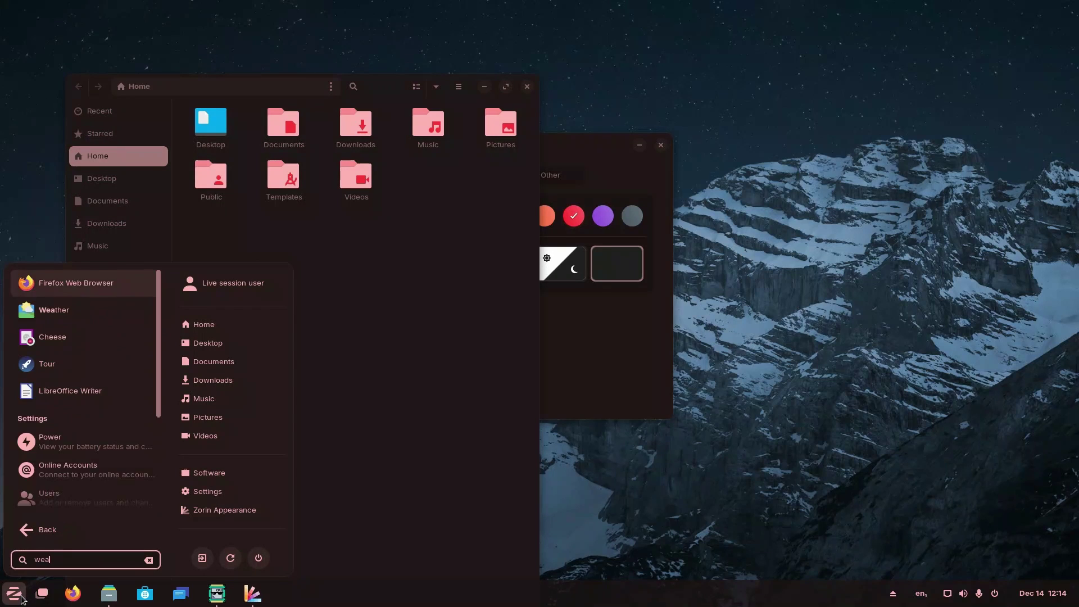
pyautogui.write('th')
pyautogui.press('Return')
pyautogui.moveTo(312, 48); pyautogui.dragTo(440, 233)
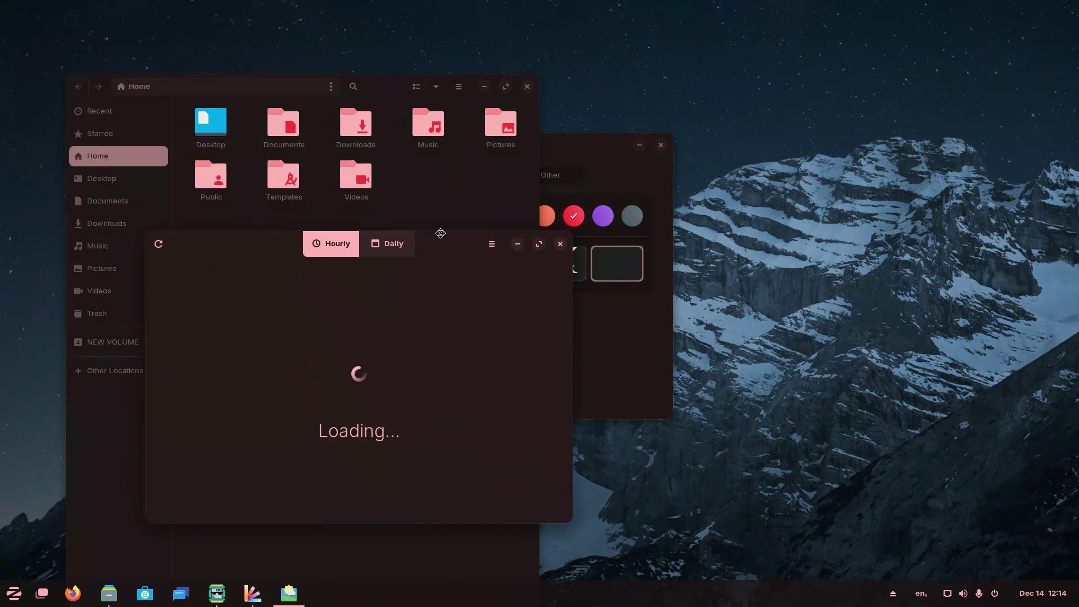
pyautogui.click(605, 179)
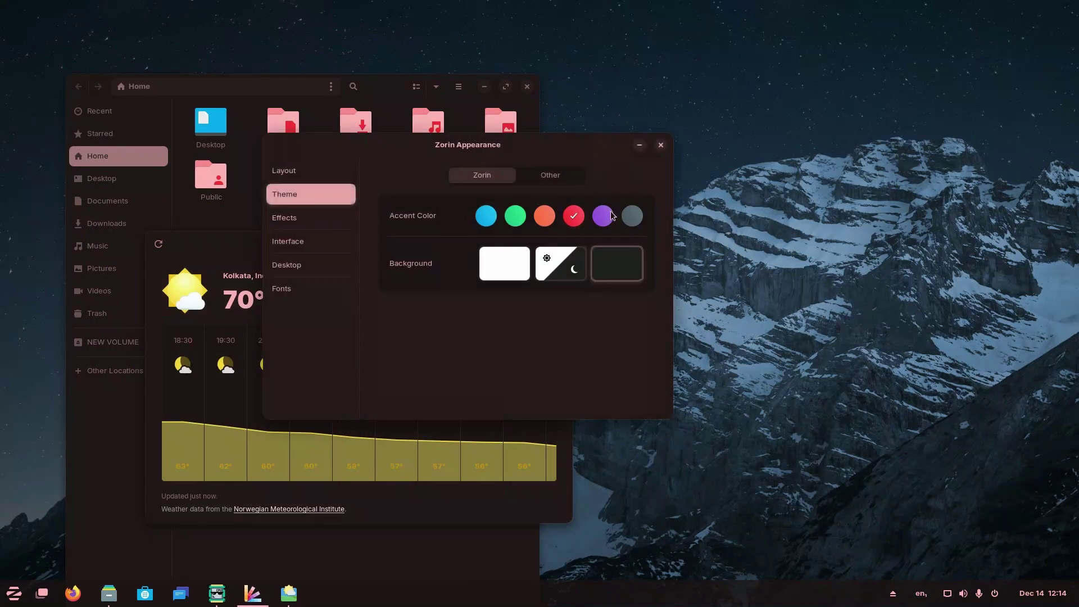
pyautogui.moveTo(585, 144); pyautogui.dragTo(681, 132)
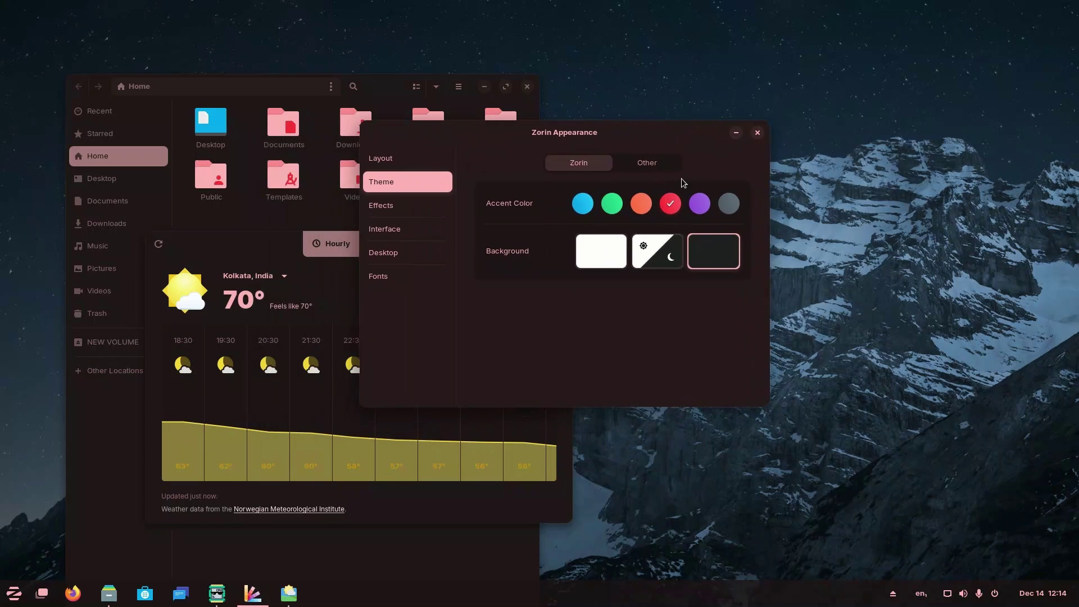
pyautogui.click(699, 209)
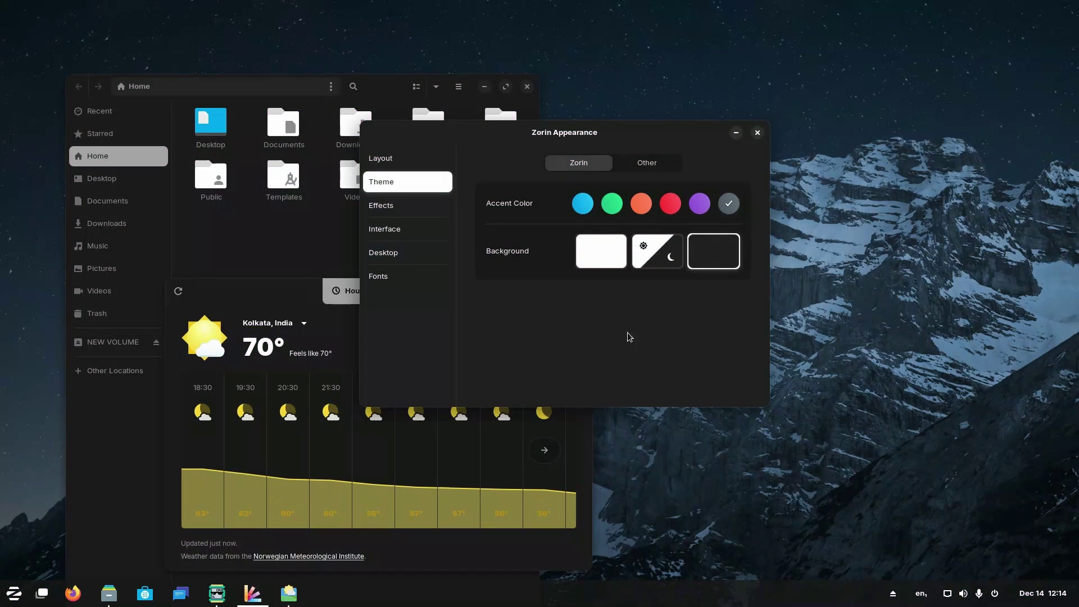
pyautogui.moveTo(507, 145); pyautogui.dragTo(558, 236)
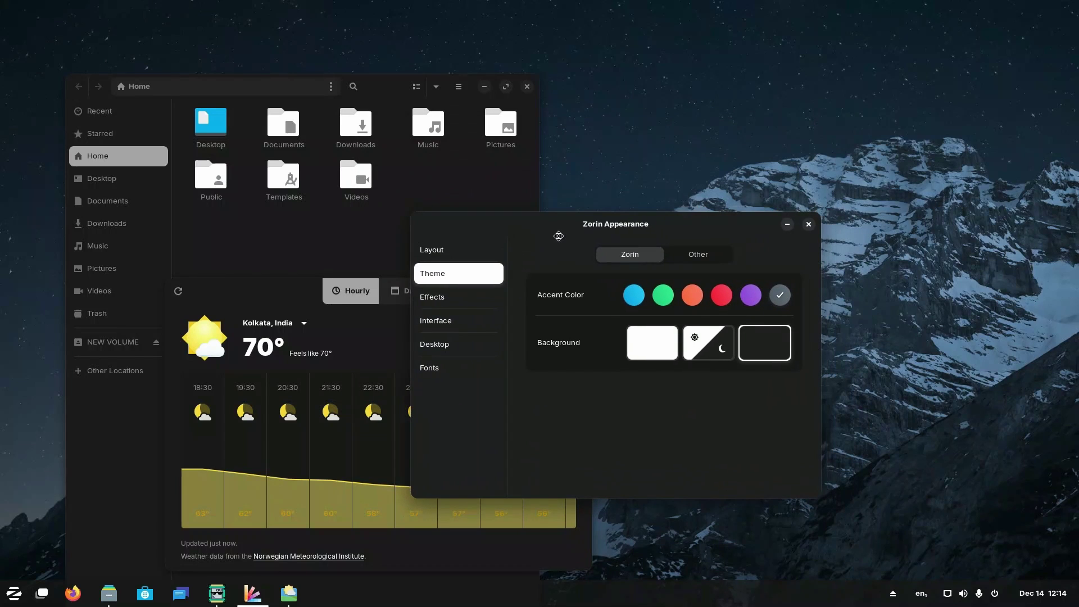
# Switch the accent colour to blue, then back to grey, and shift Weather left.
pyautogui.click(627, 302)
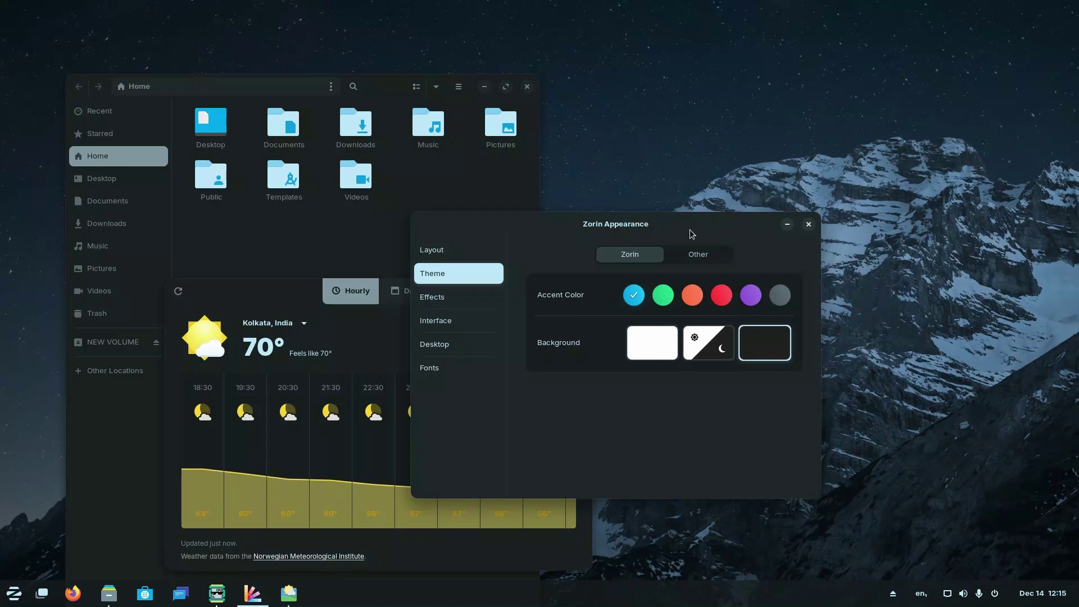
pyautogui.moveTo(691, 230); pyautogui.dragTo(591, 188)
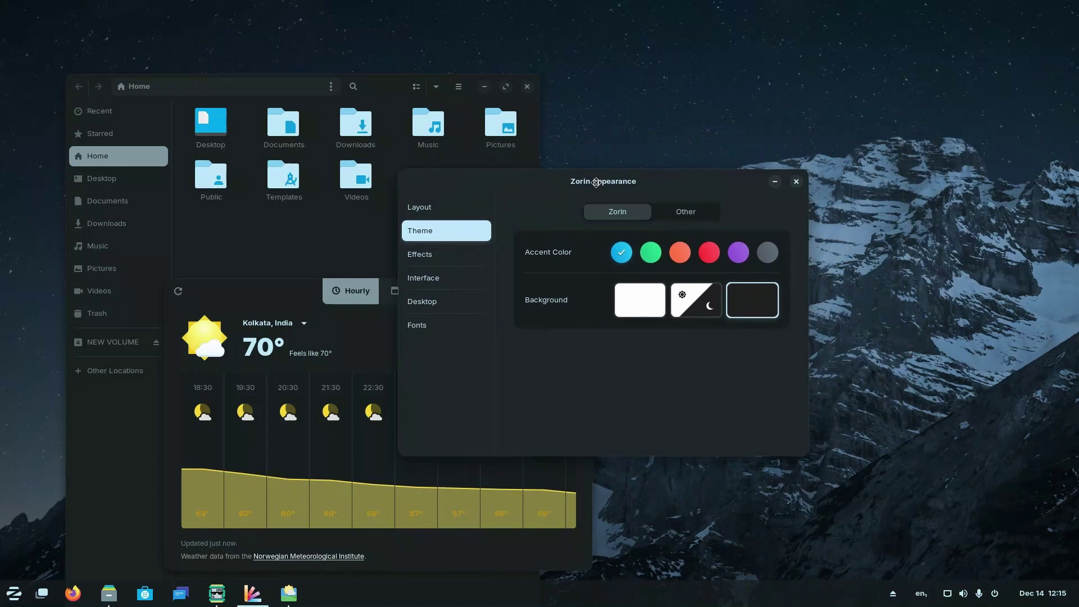
pyautogui.click(771, 259)
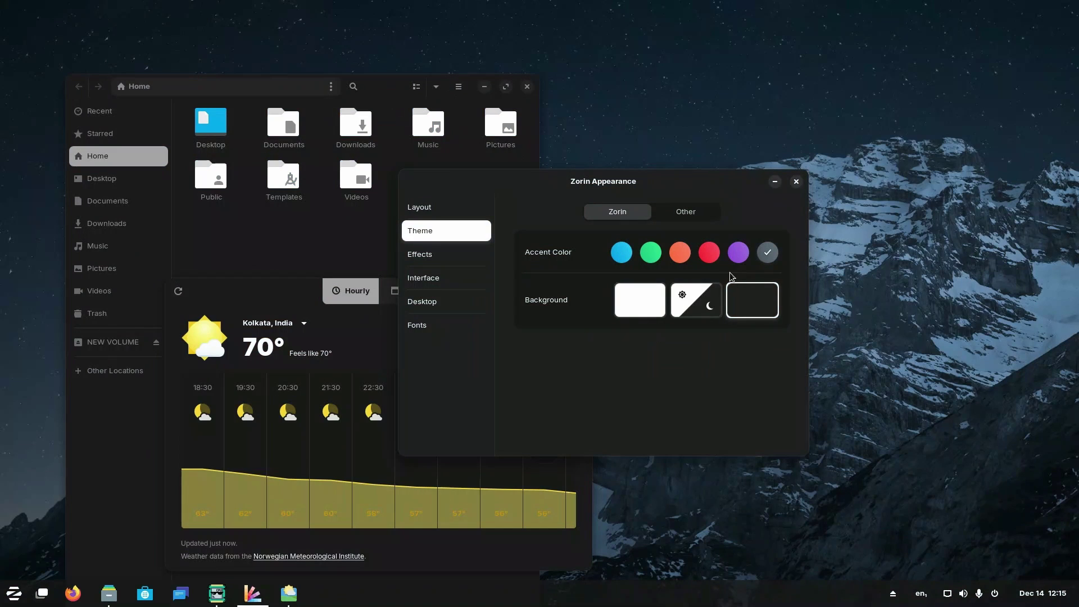
pyautogui.moveTo(255, 297); pyautogui.dragTo(213, 304)
# Close Weather and apply the Adwaita application theme with Hicolor icons.
pyautogui.click(537, 299)
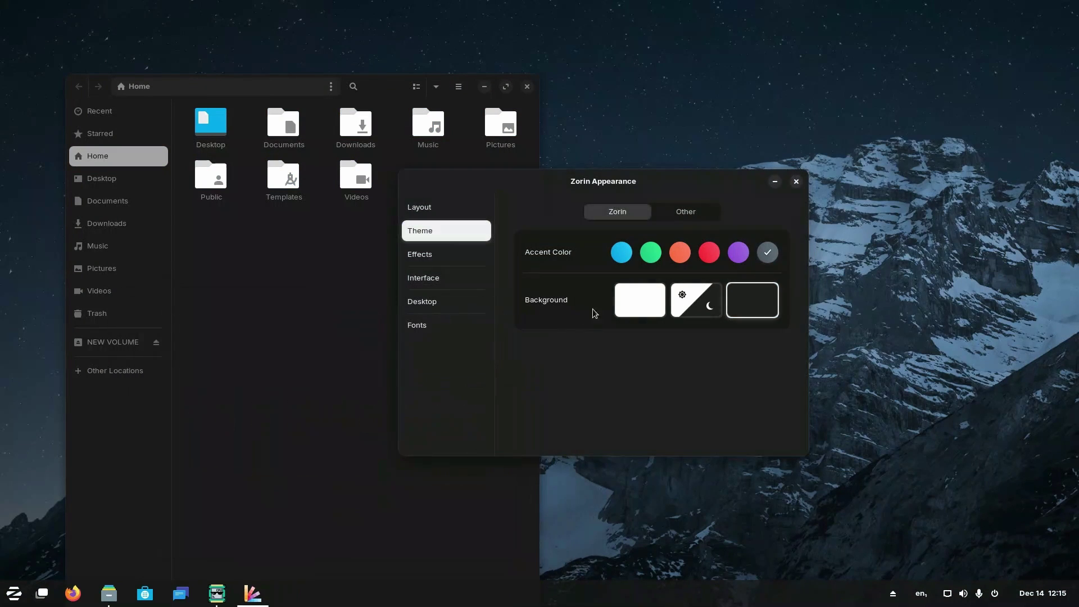
pyautogui.click(700, 213)
pyautogui.click(756, 254)
pyautogui.click(743, 258)
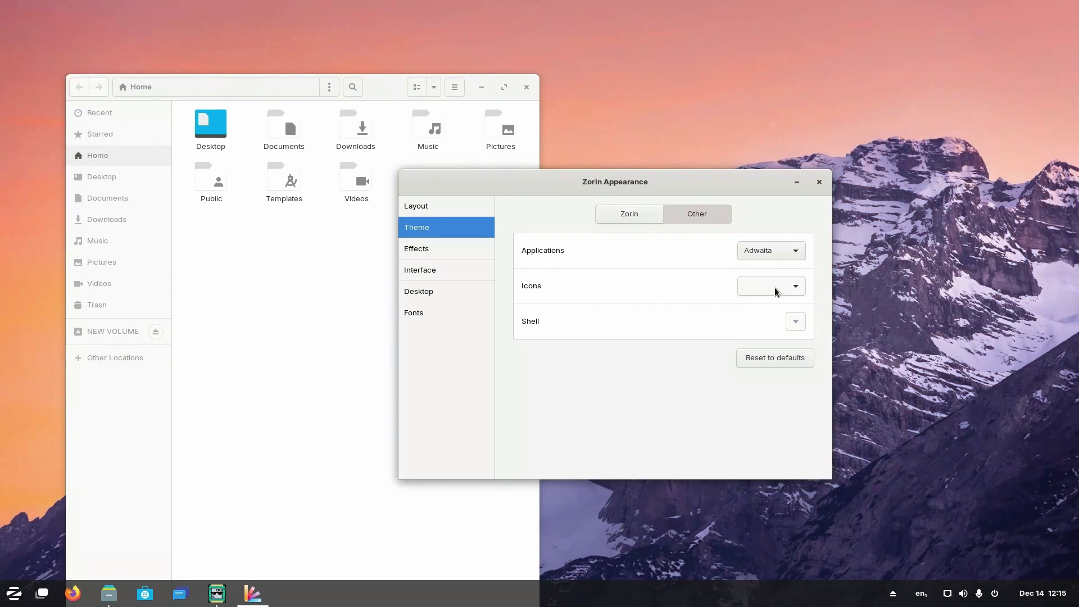
pyautogui.click(774, 288)
pyautogui.click(761, 288)
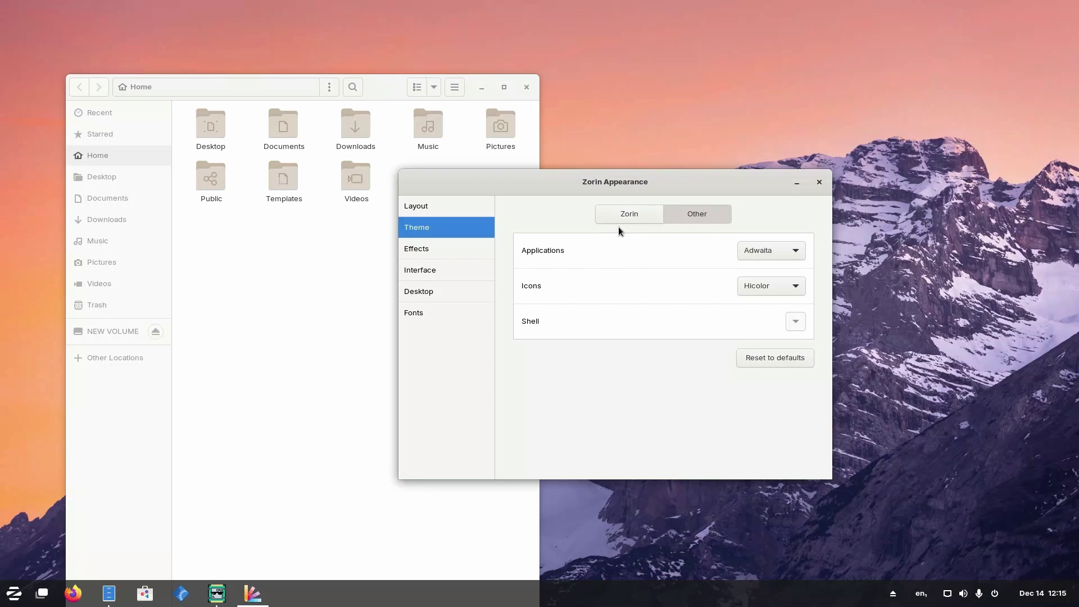
# Reset all theme choices to their defaults and return to the Other options.
pyautogui.click(757, 249)
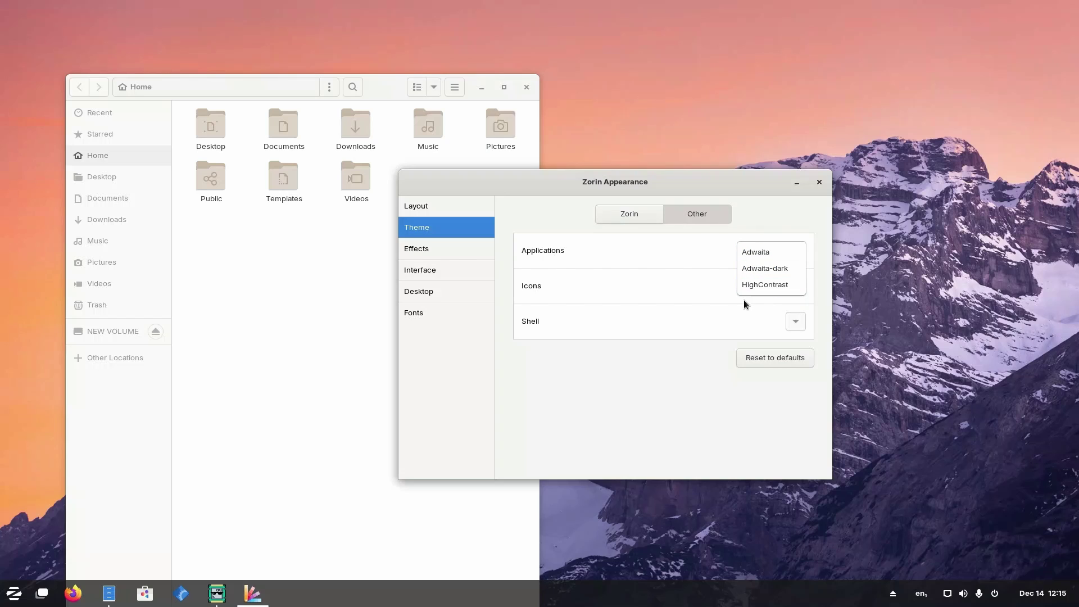
pyautogui.click(640, 241)
pyautogui.click(787, 366)
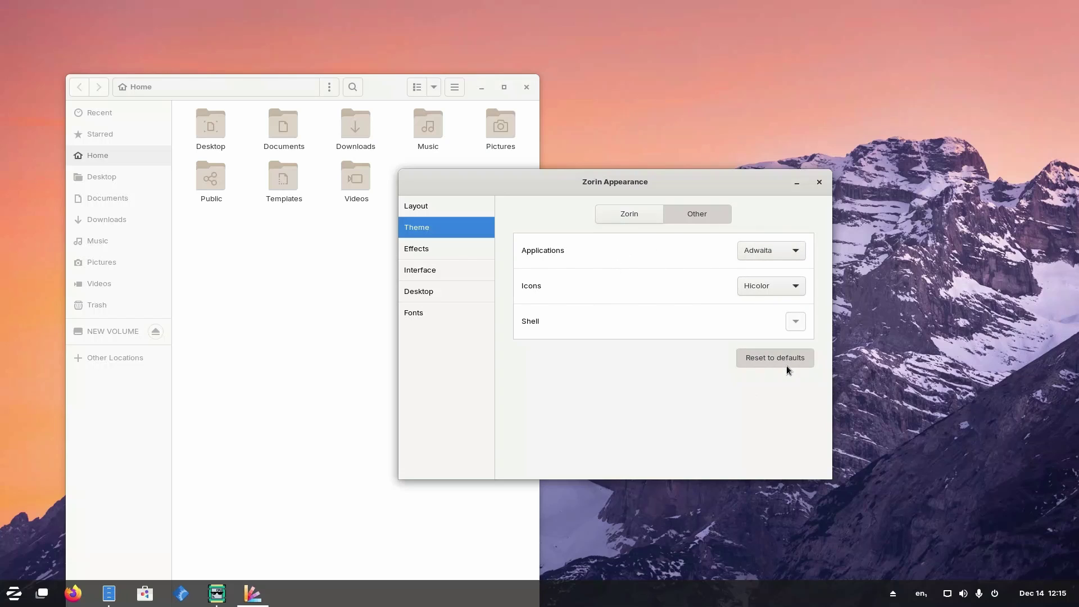
pyautogui.click(670, 211)
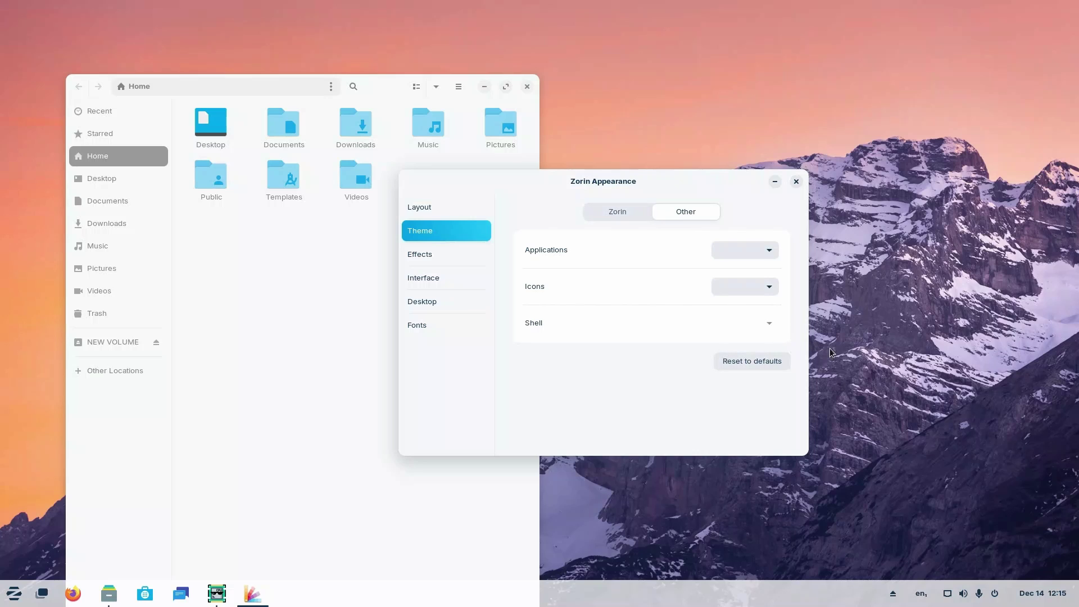
# After a glance at quick settings, choose the dark Background option on the Zorin tab.
pyautogui.click(994, 594)
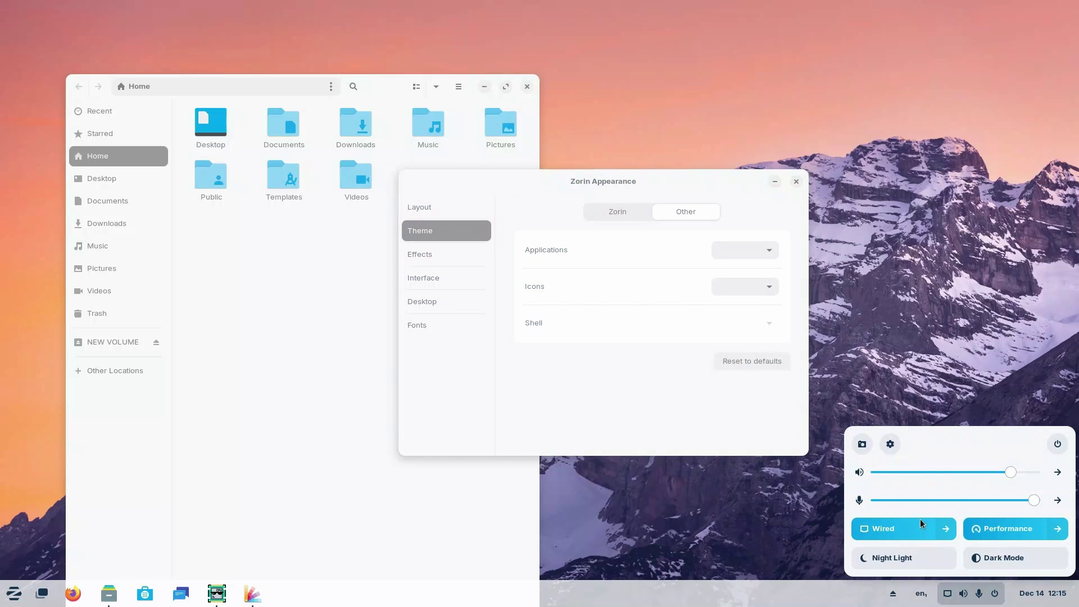
pyautogui.click(784, 357)
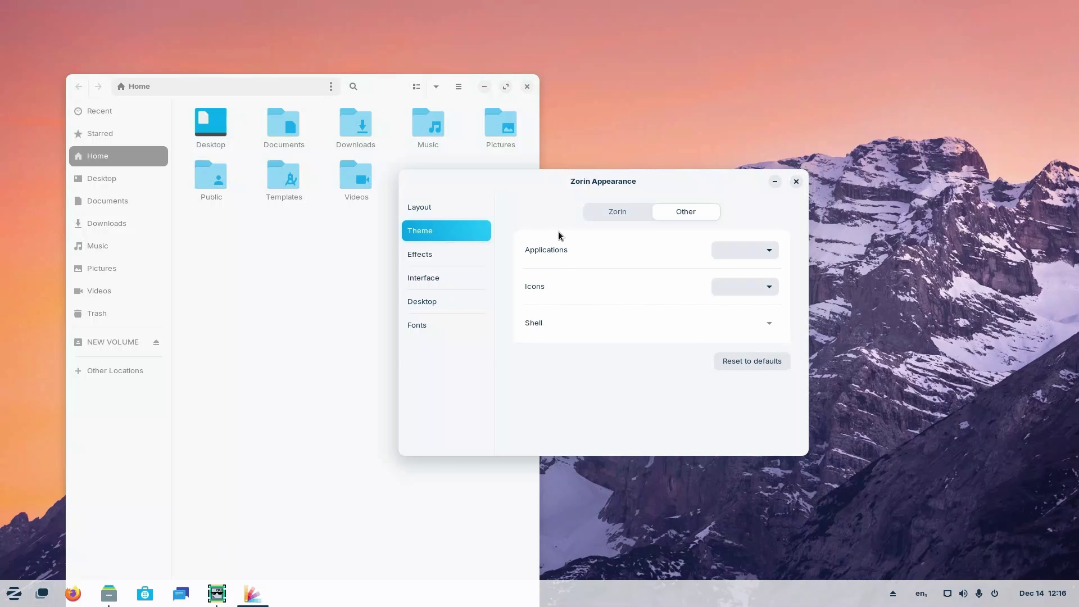
pyautogui.click(617, 218)
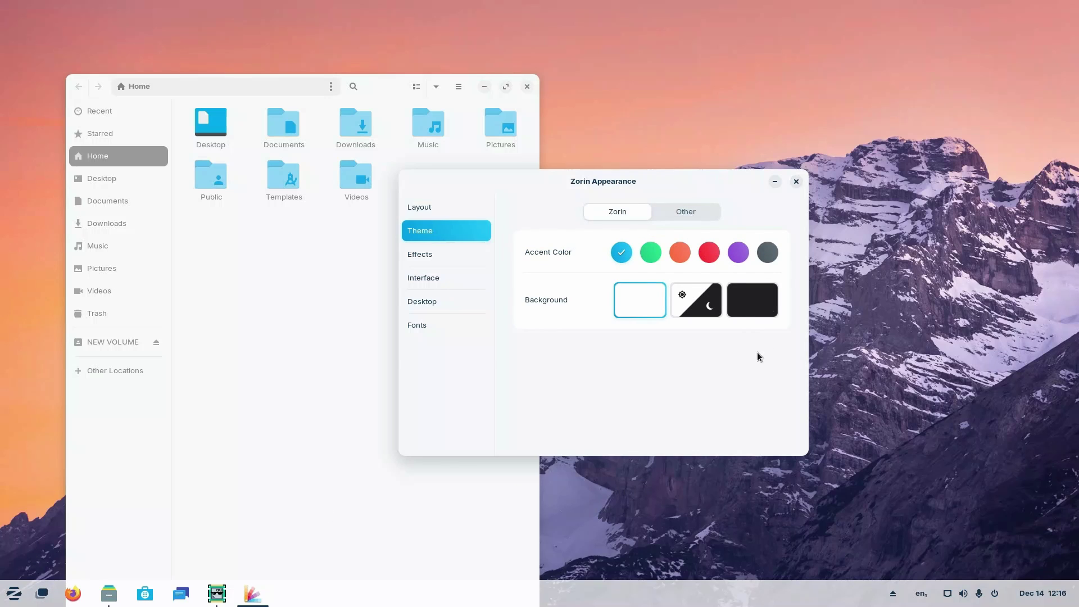
pyautogui.click(750, 305)
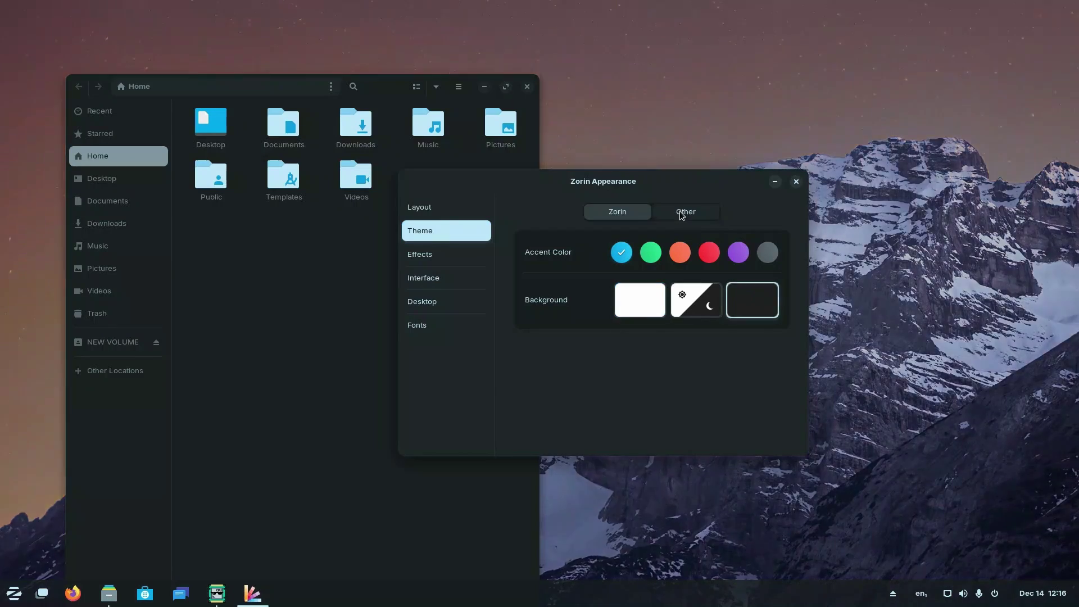